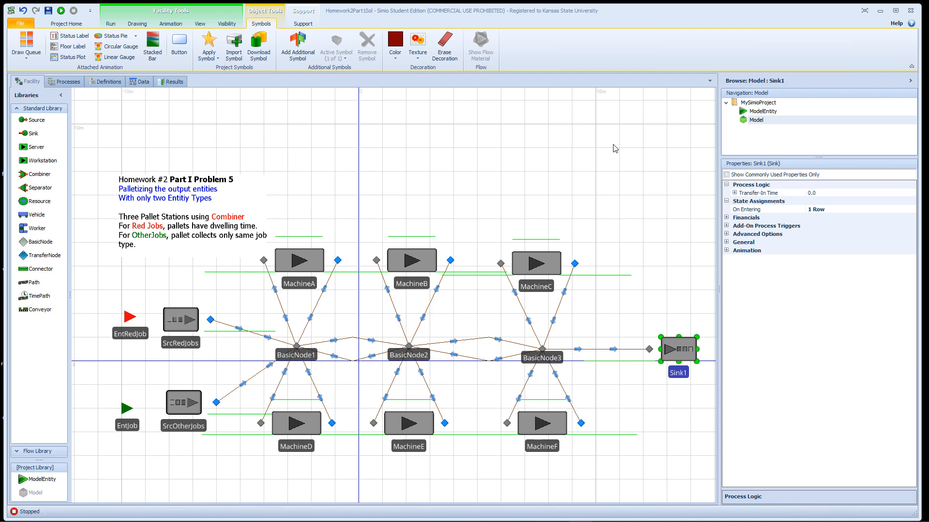
- Delete the path between BasicNode3 and Sink1, and move Sink1 to the upper right of the machines
left_click_drag(614, 148, 554, 144)
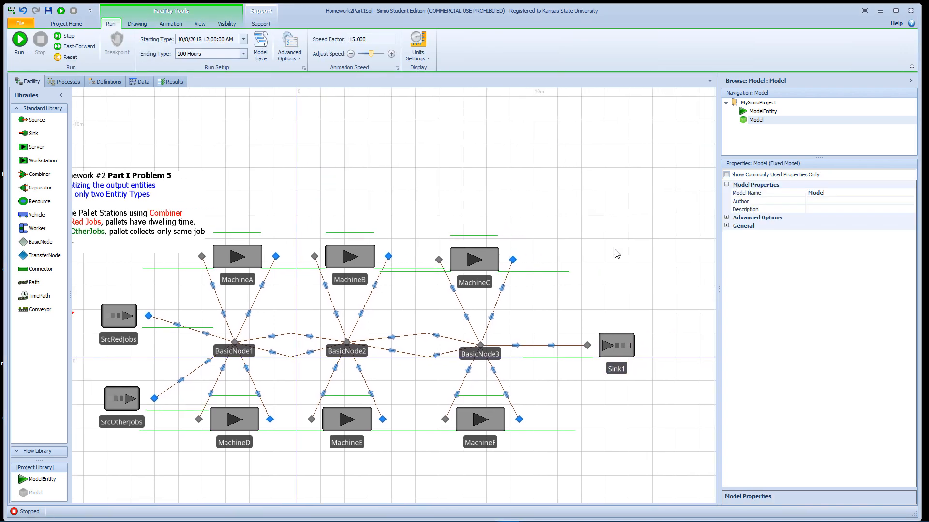
left_click(617, 346)
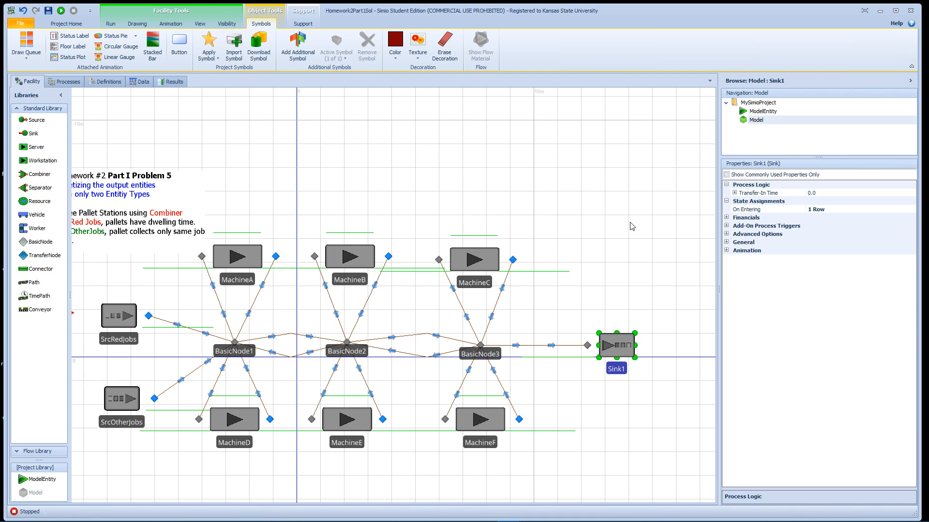
left_click_drag(630, 226, 576, 221)
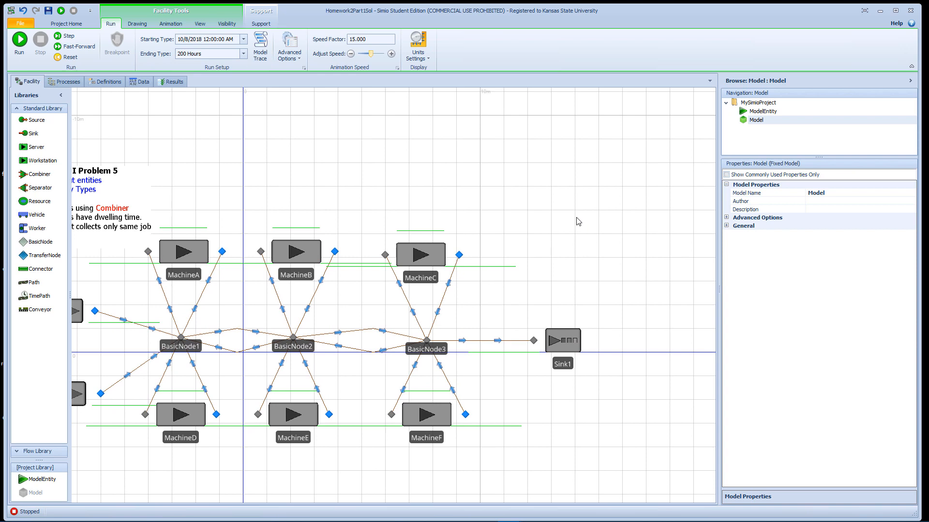
left_click(551, 337)
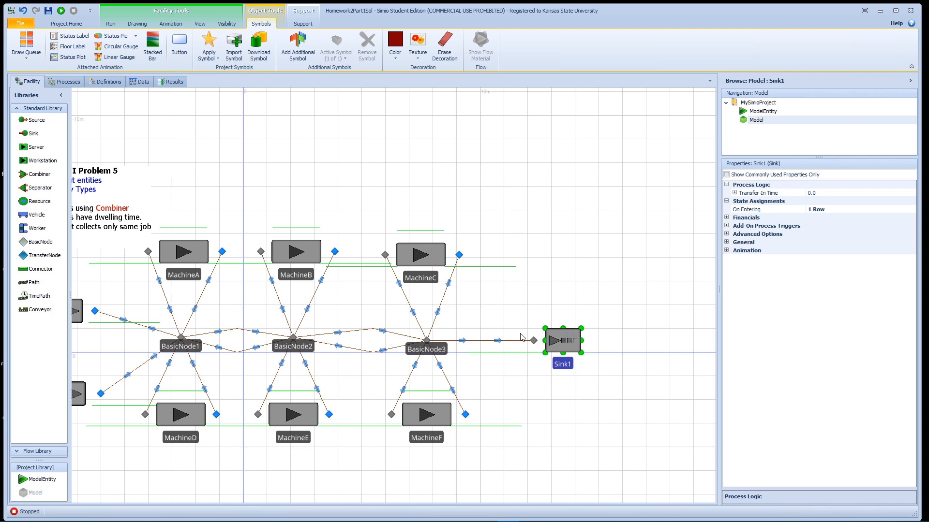
left_click(500, 343)
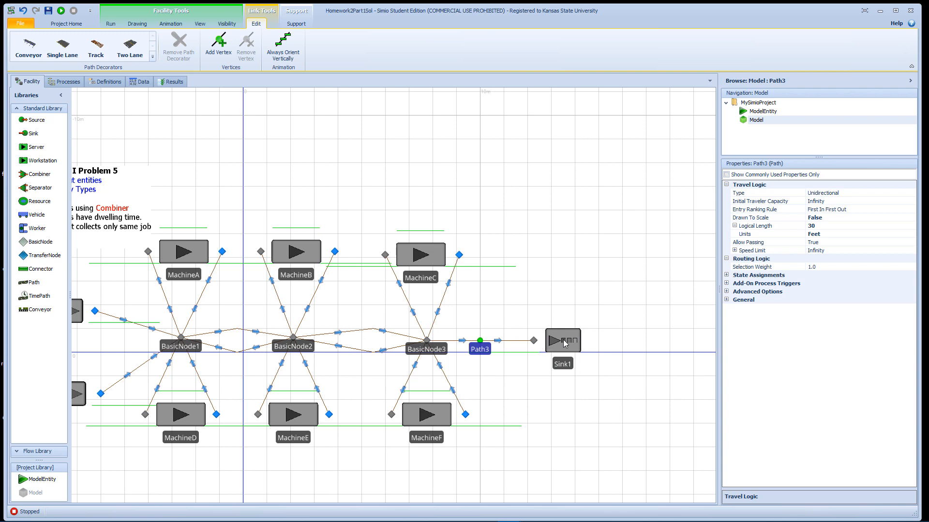
left_click_drag(564, 344, 706, 216)
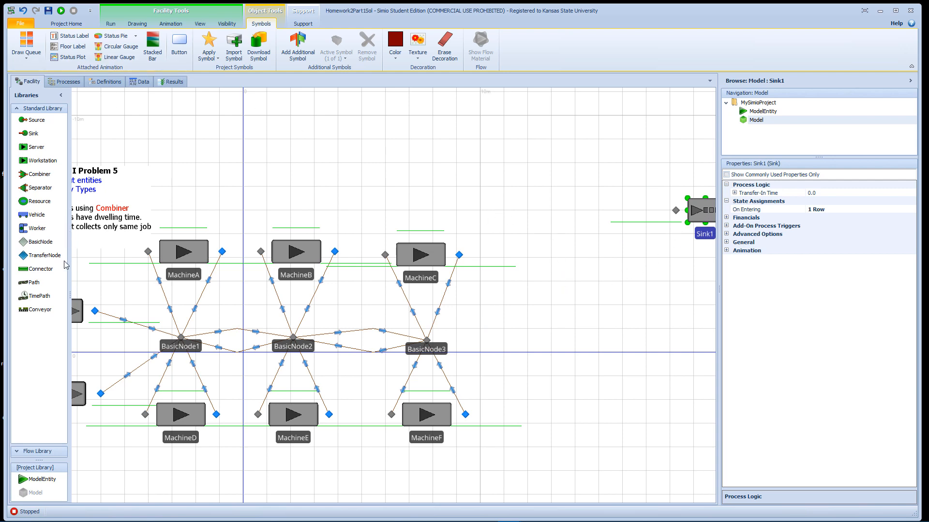
- Add a TransferNode just right of BasicNode3 and link BasicNode3 to it with a Connector
left_click_drag(45, 255, 530, 339)
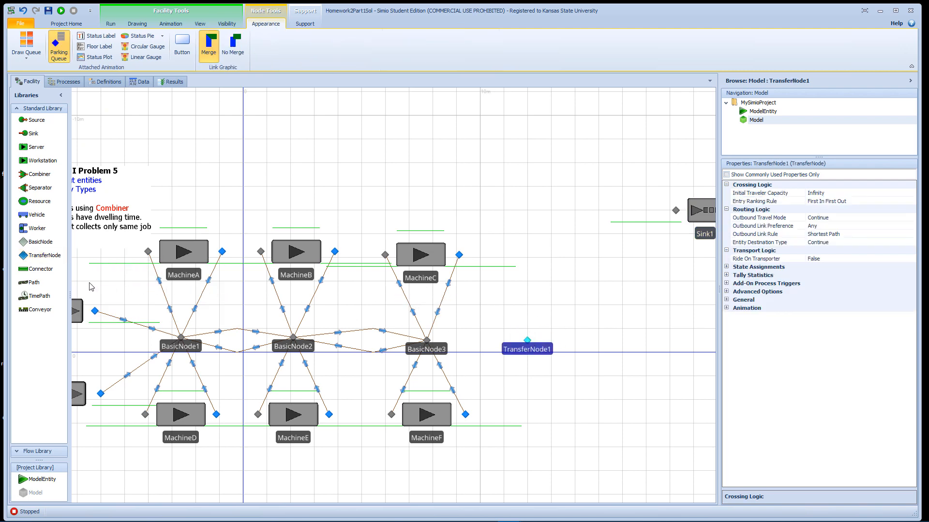
left_click(44, 272)
left_click(426, 340)
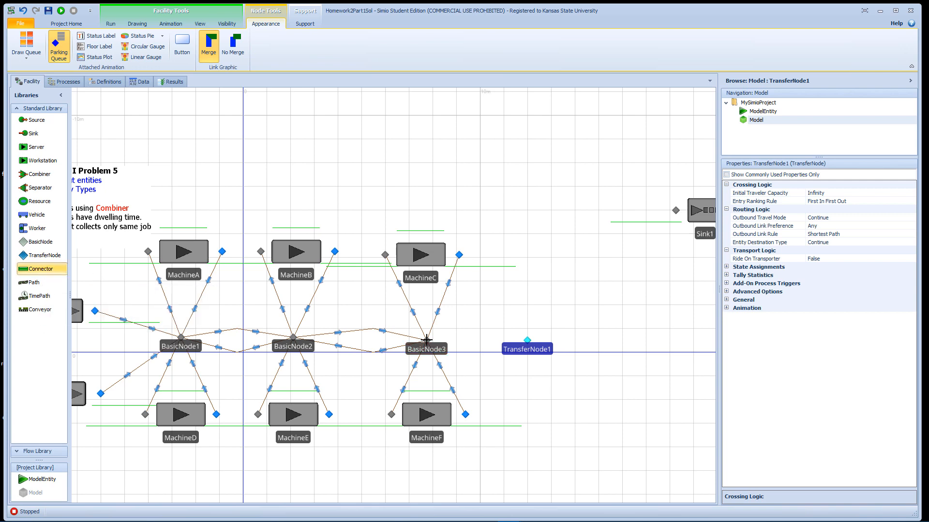
left_click(528, 341)
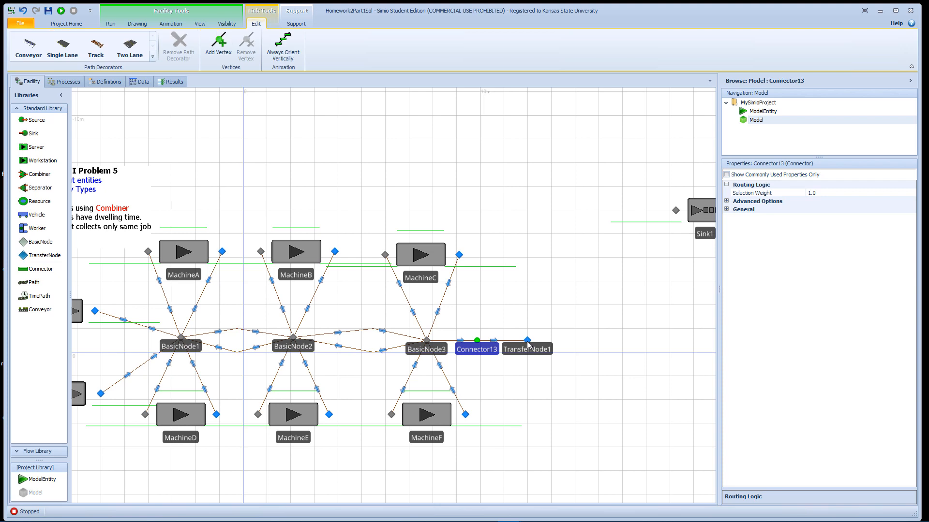
left_click_drag(526, 342, 490, 344)
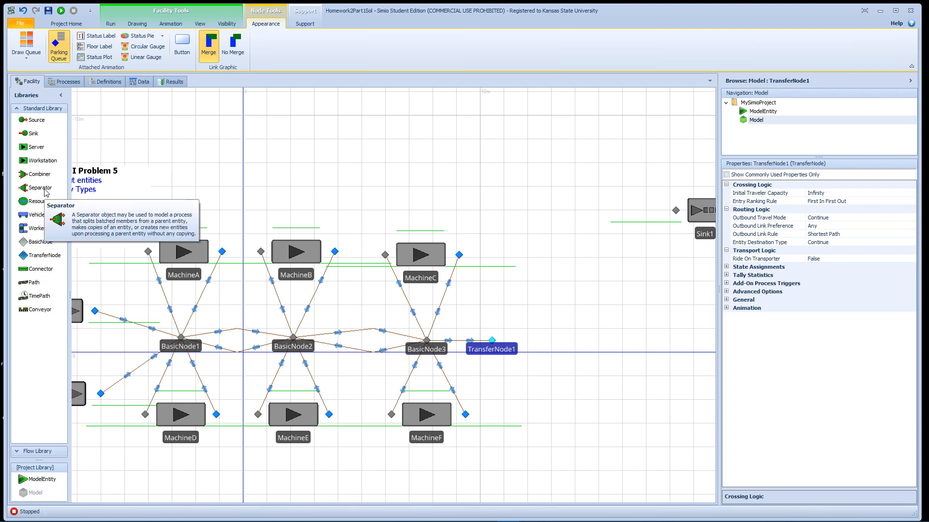
- Place three Combiners one below another to the right of the machines, adjusting the middle one's position
left_click_drag(39, 174, 627, 487)
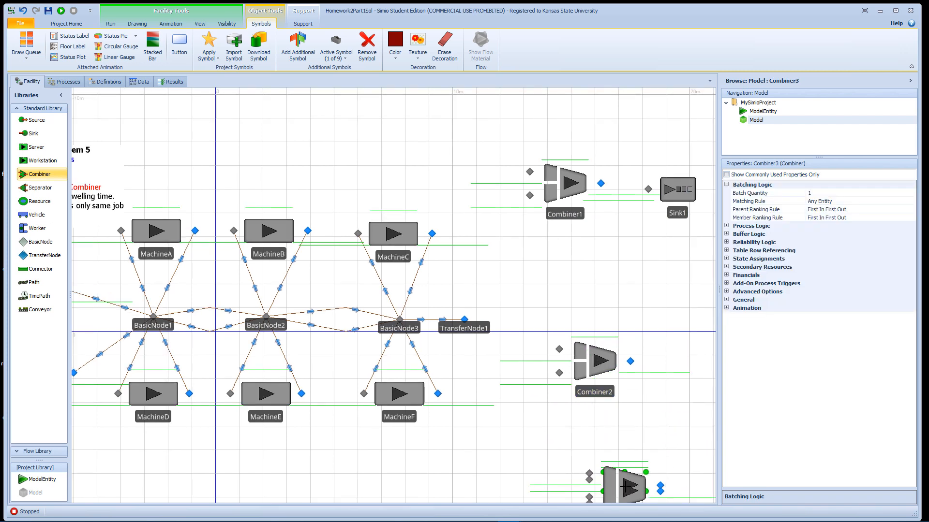
left_click_drag(599, 375, 613, 380)
- Rename the uppermost Combiner as RedPalletizer
double_click(573, 214)
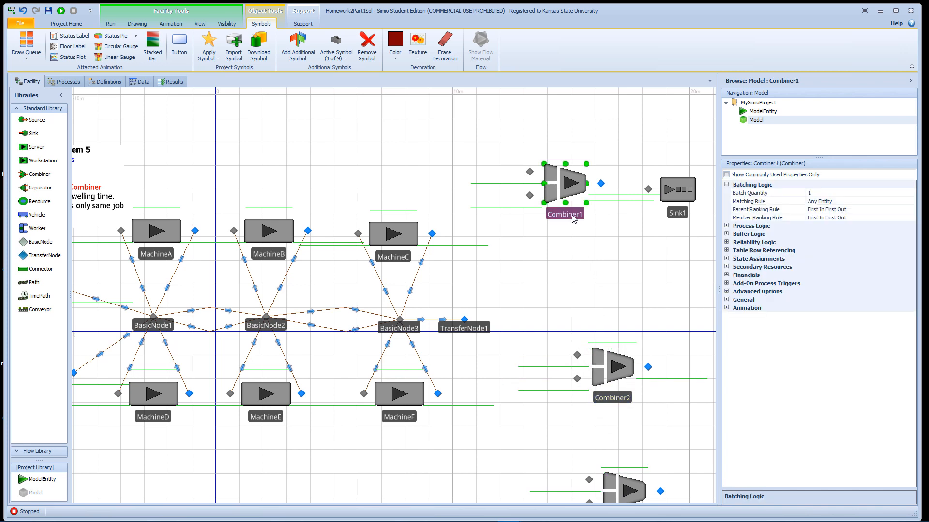
type("R")
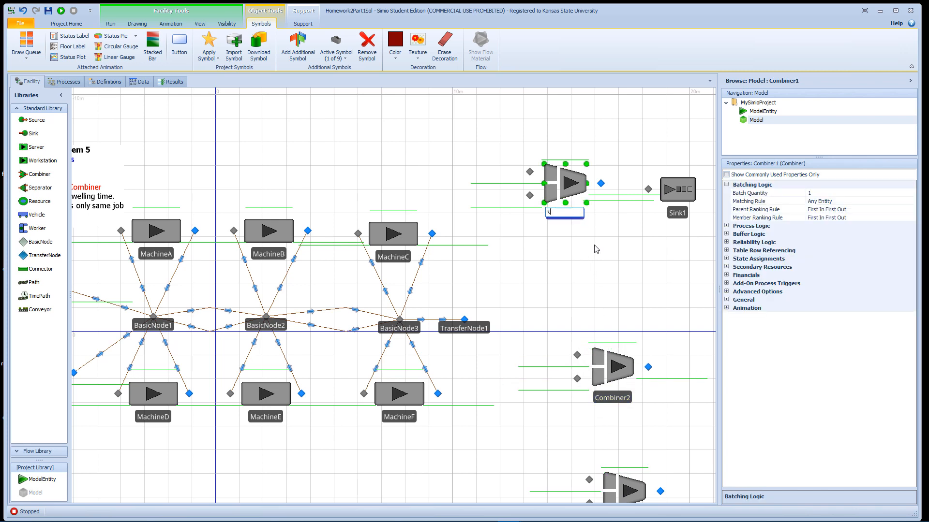
type("edP")
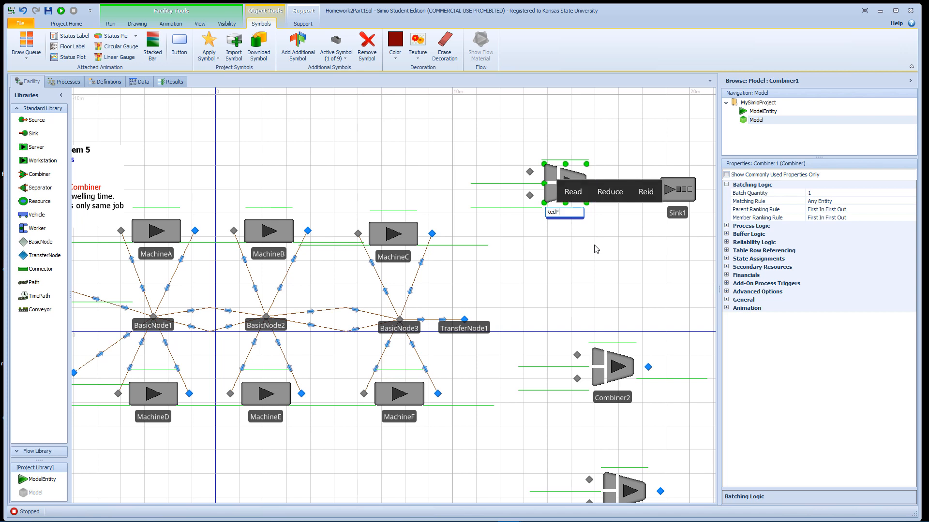
type("allet")
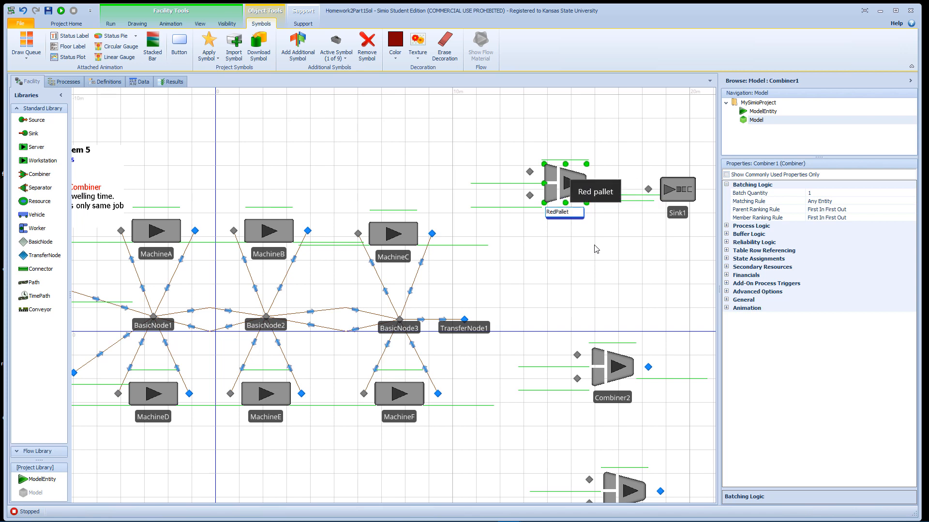
type("izer")
key("Return")
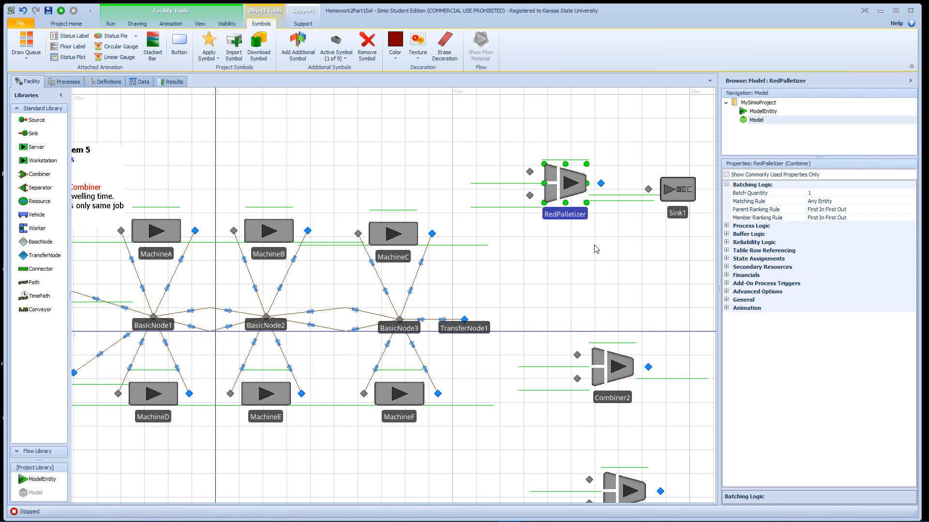
left_click(609, 399)
left_click(609, 400)
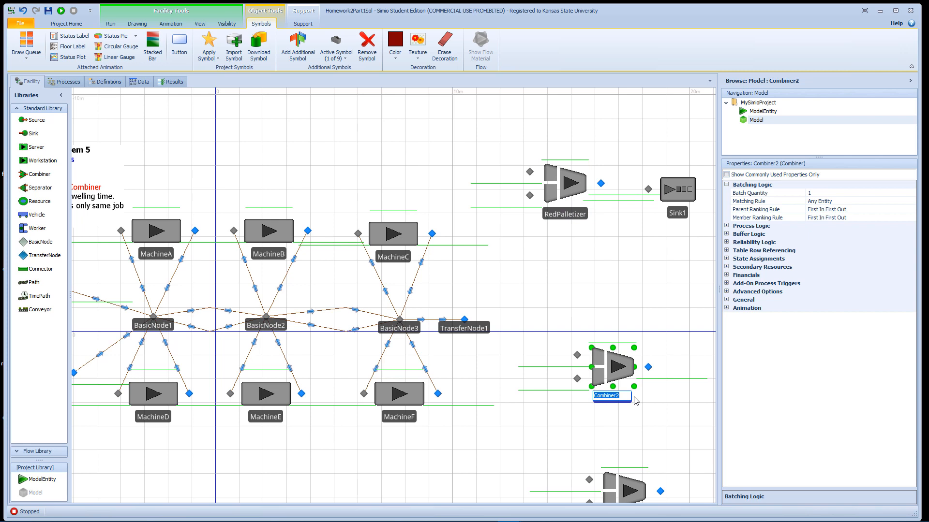
left_click(592, 285)
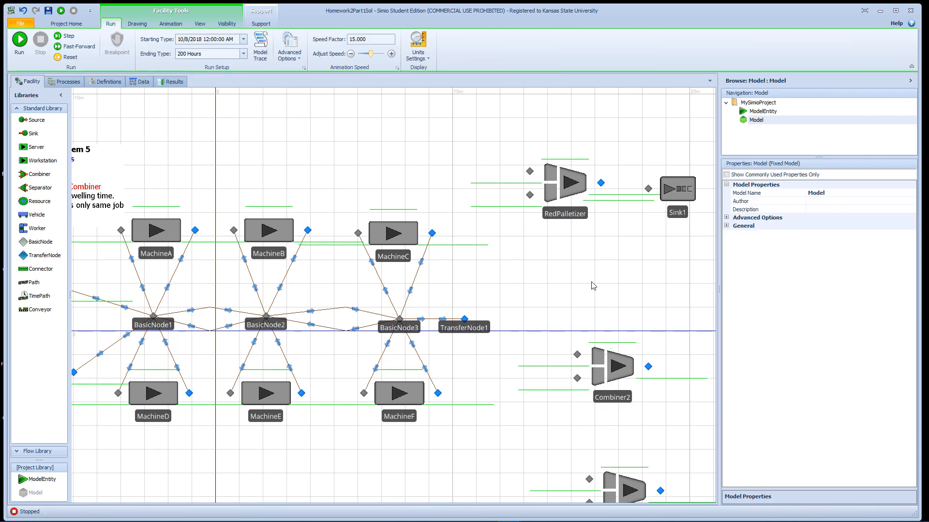
- Draw a Path from TransferNode1 to the lower input node of RedPalletizer
left_click_drag(591, 290, 594, 248)
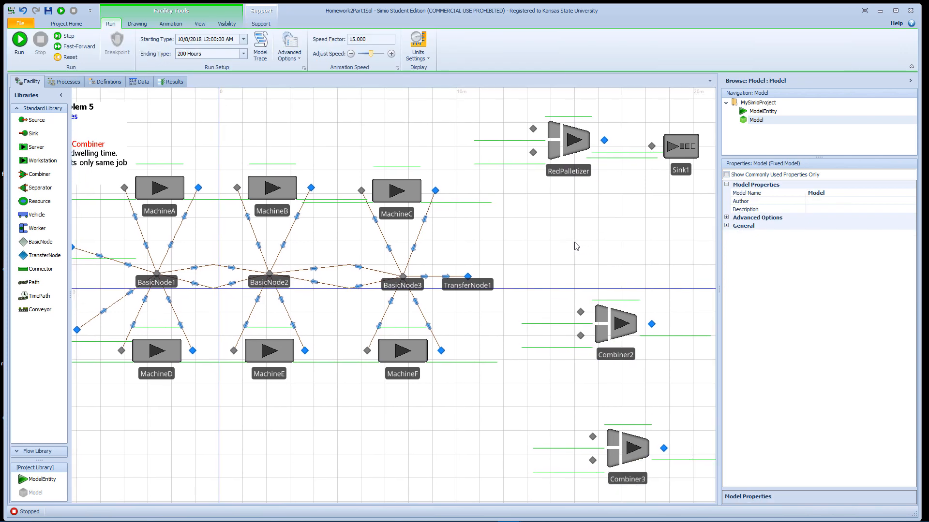
left_click(35, 283)
left_click(467, 276)
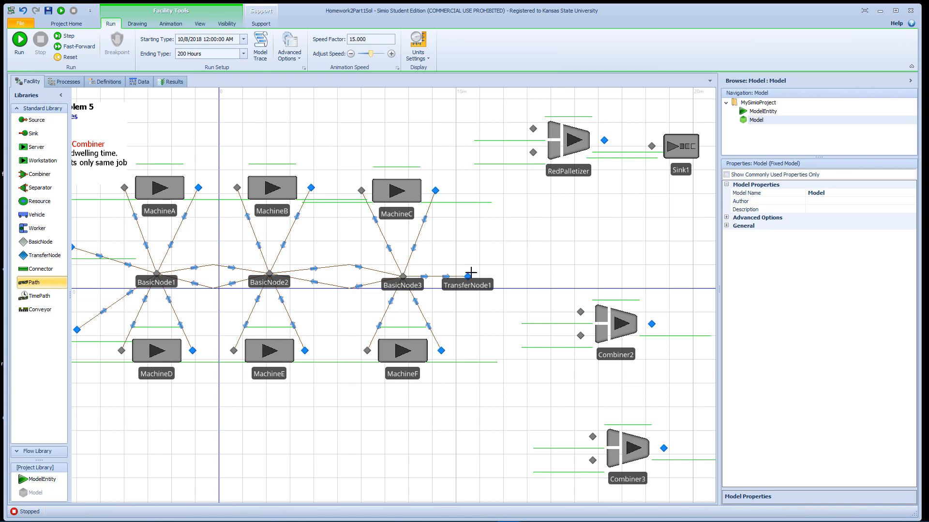
left_click(532, 153)
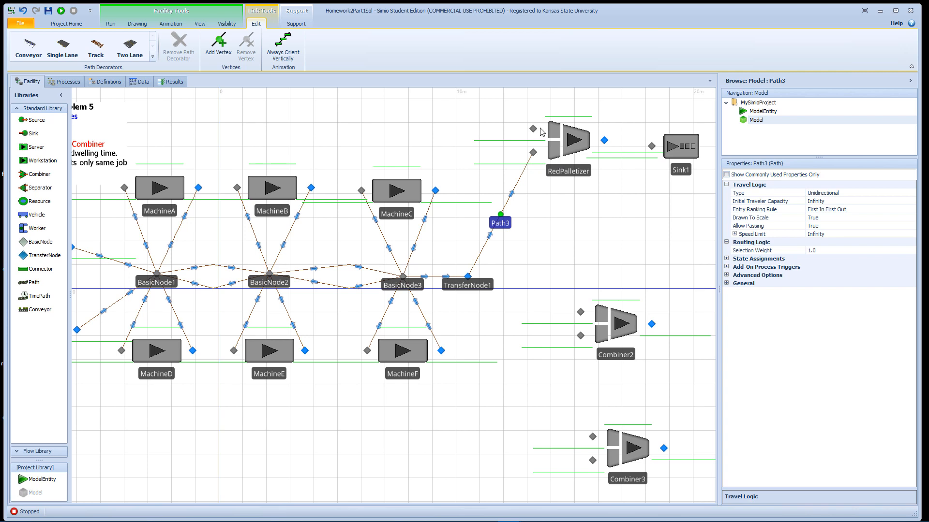
- Add a Source above and to the left of RedPalletizer and name it RedPallet
left_click_drag(584, 112, 608, 174)
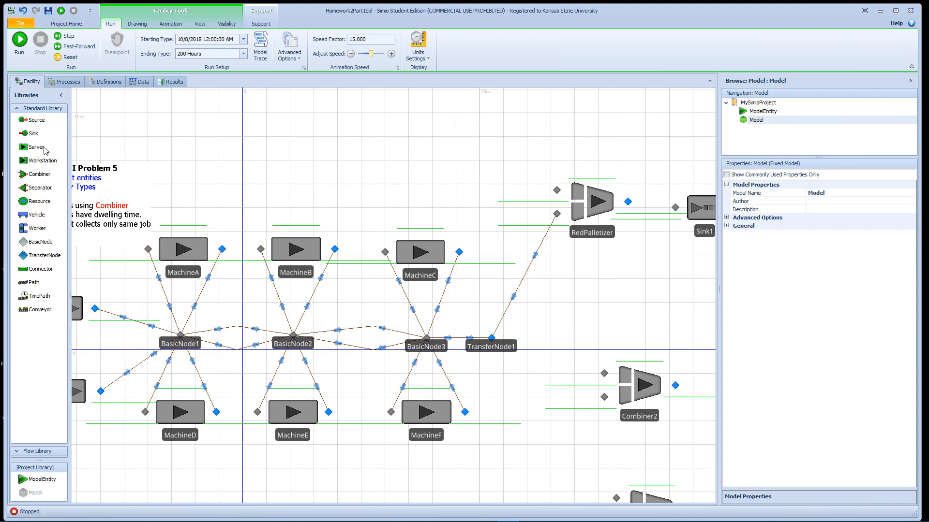
left_click_drag(40, 125, 459, 130)
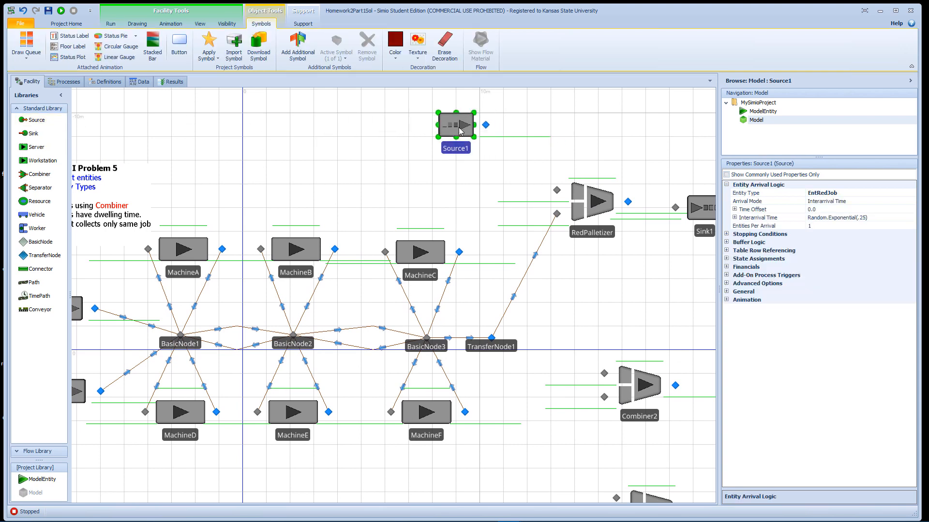
double_click(463, 147)
type("RedPallet")
key("Return")
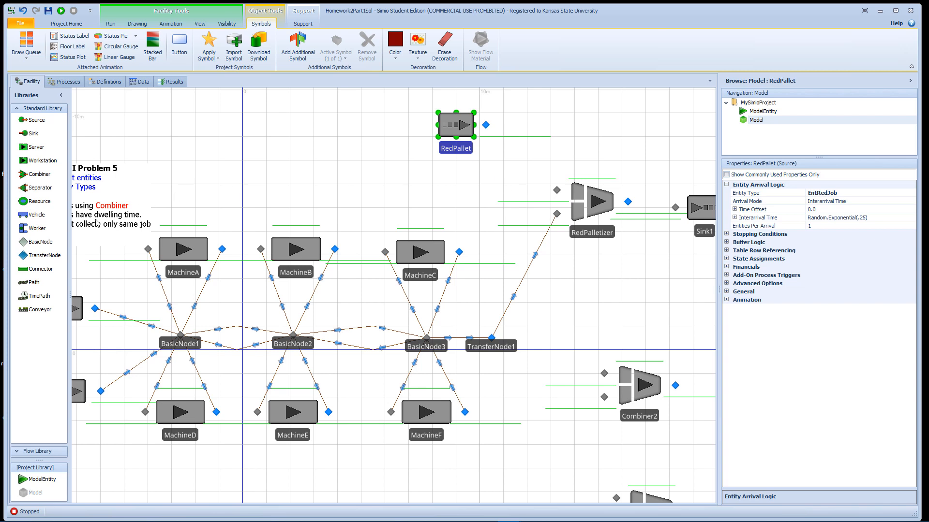
- Link the RedPallet output node to the upper input node of RedPalletizer with a Connector
left_click(47, 272)
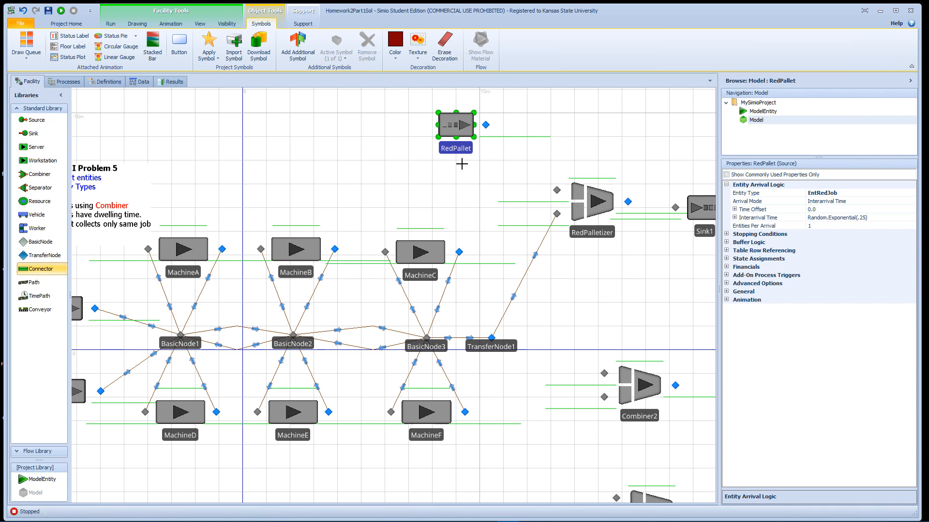
left_click(486, 125)
left_click(557, 190)
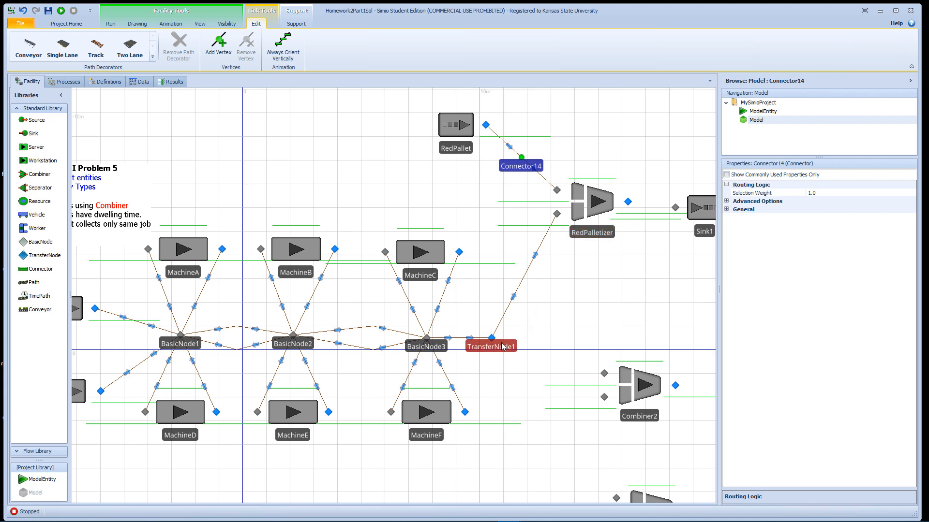
- Align Combiner2 directly above Combiner3 and place a second TransferNode between MachineF and the two Combiners
left_click_drag(584, 326, 606, 219)
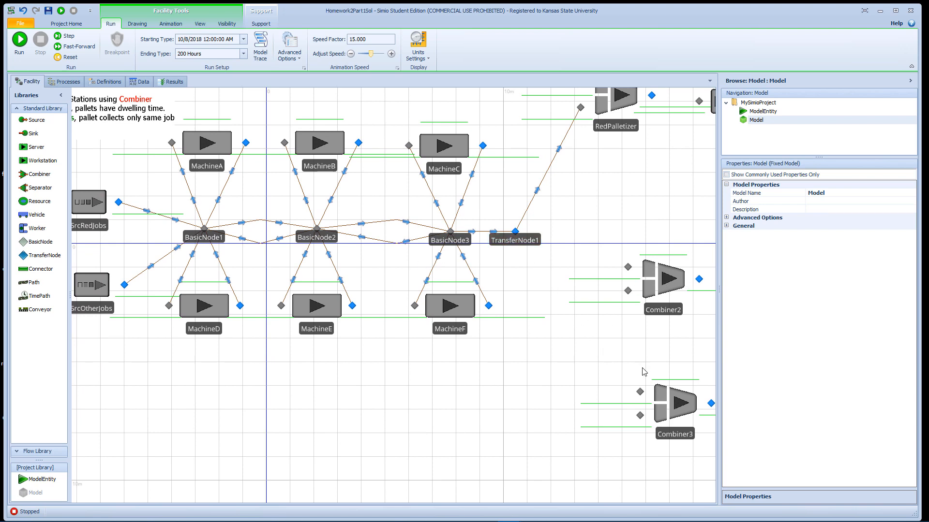
left_click_drag(666, 287, 677, 287)
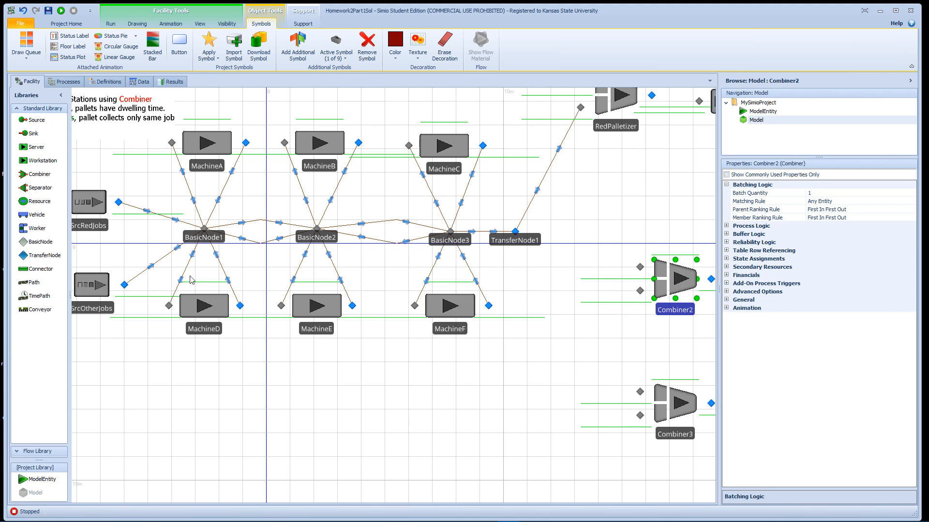
left_click(43, 255)
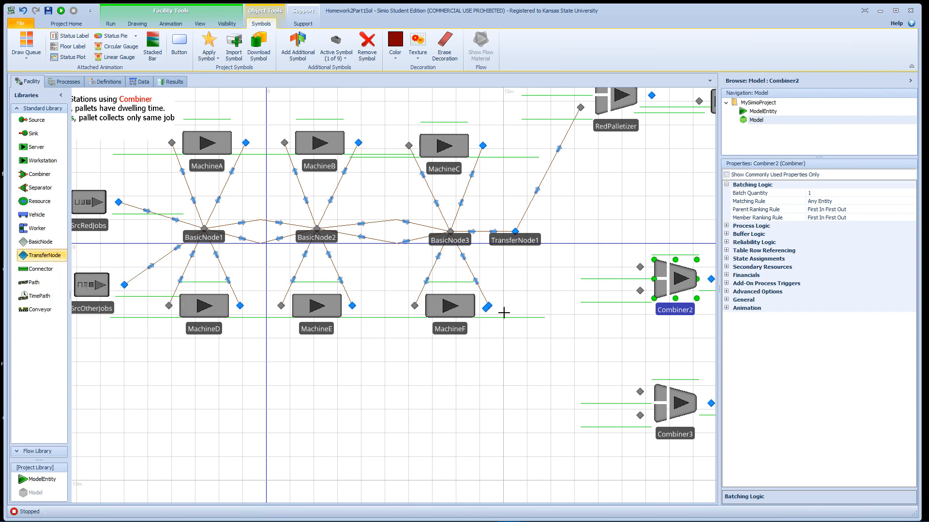
left_click(568, 320)
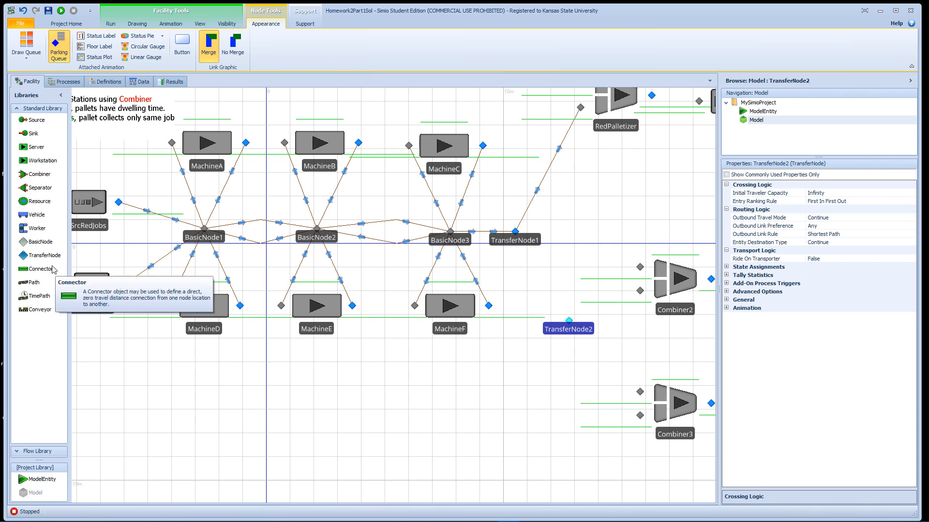
- Draw a Path from TransferNode1 to TransferNode2
left_click(34, 283)
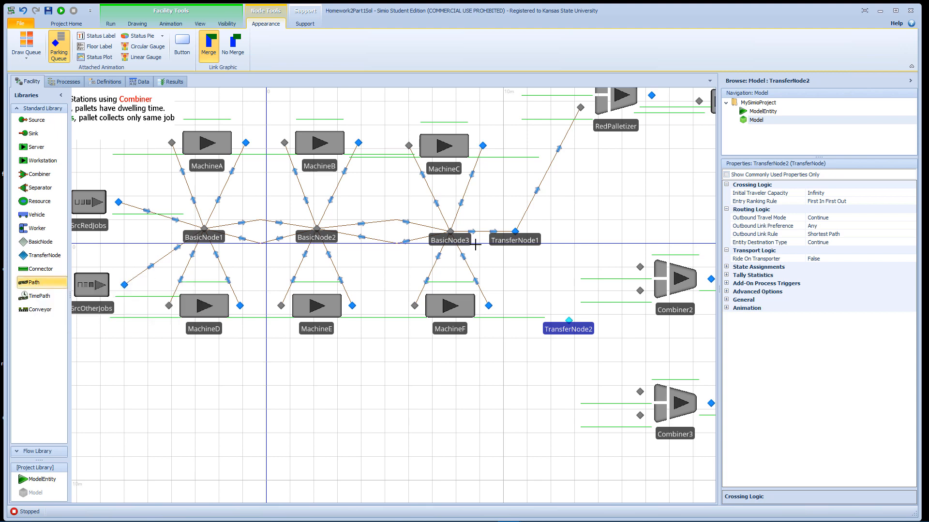
left_click(515, 231)
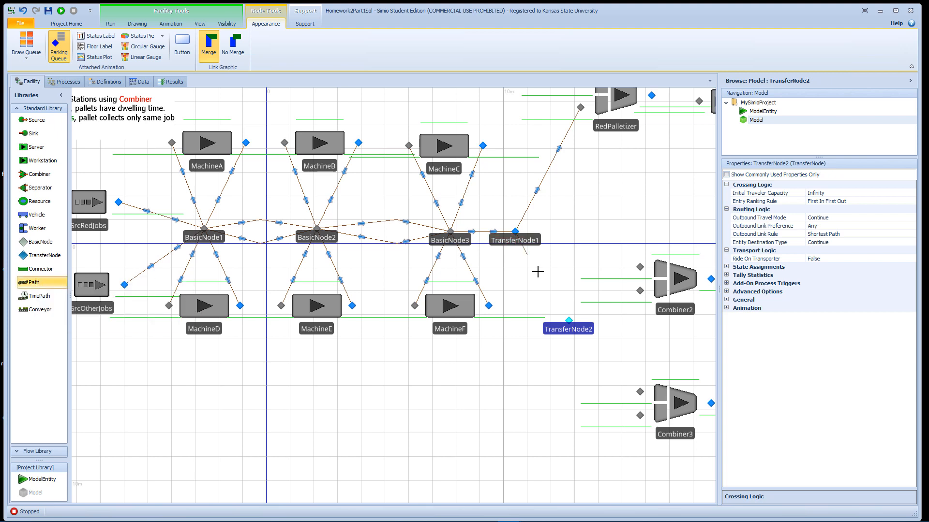
left_click(569, 320)
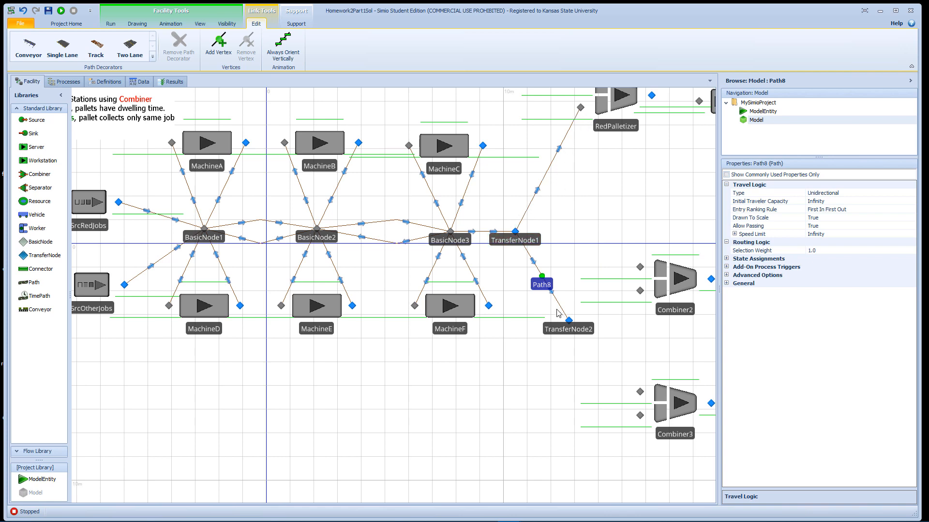
- Set the Outbound Link Rule of TransferNode1 to By Link Weight
left_click_drag(292, 367, 454, 349)
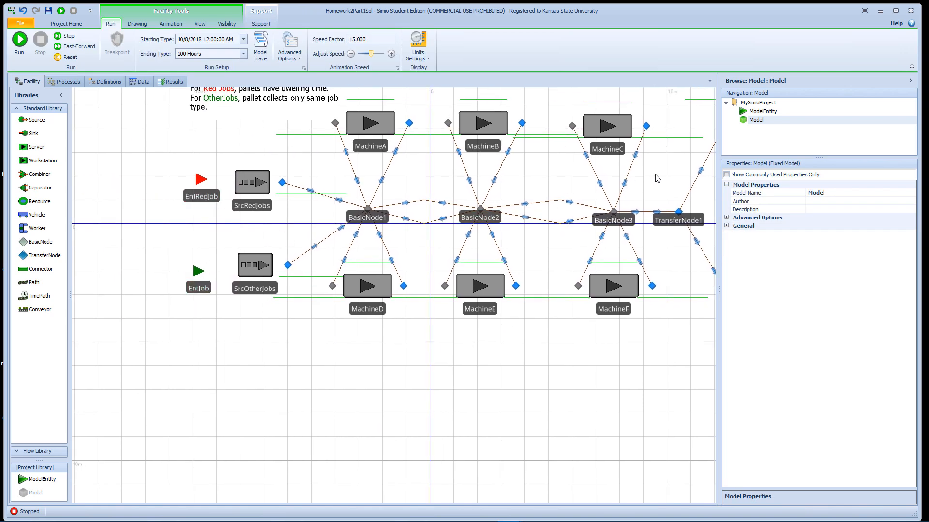
left_click_drag(583, 196, 380, 245)
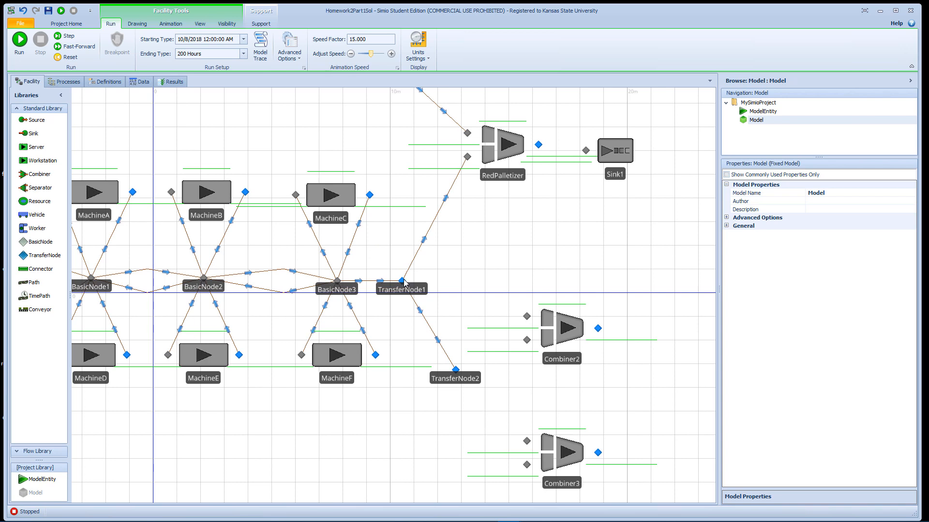
left_click(403, 282)
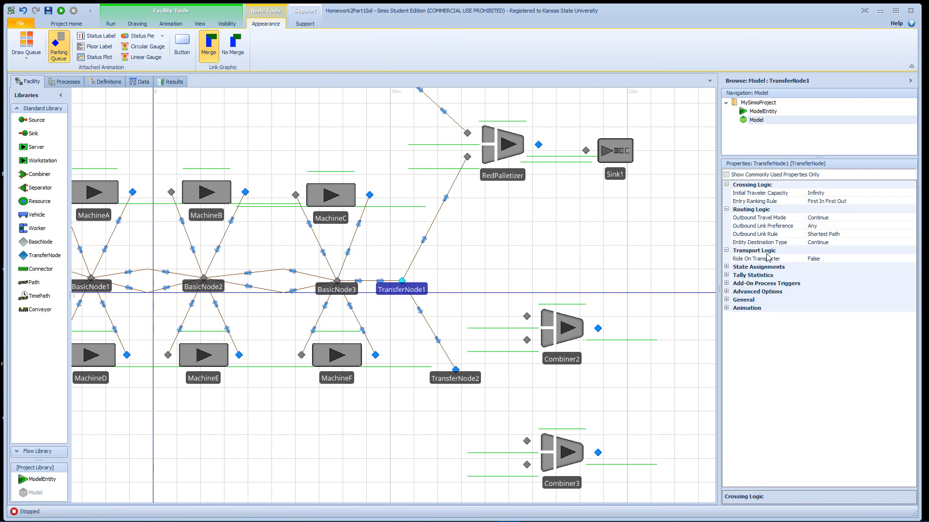
left_click(870, 235)
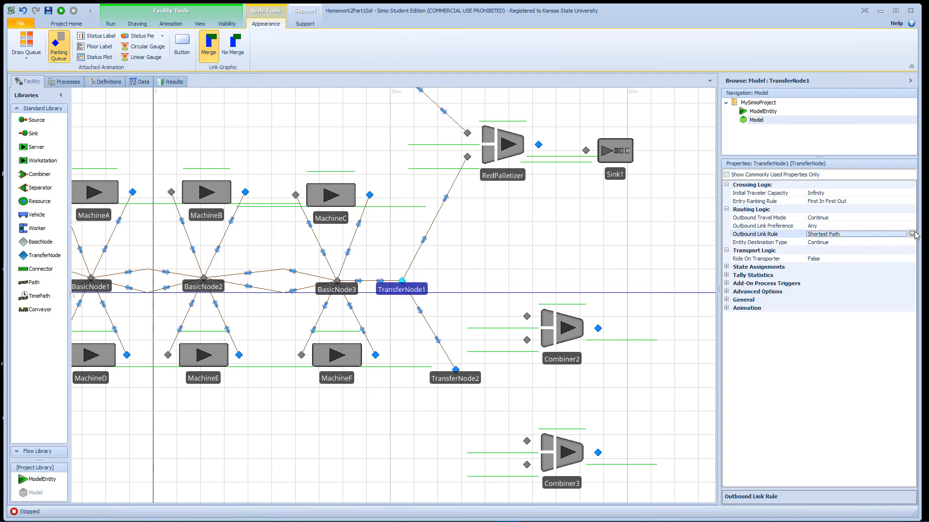
left_click(911, 234)
left_click(855, 252)
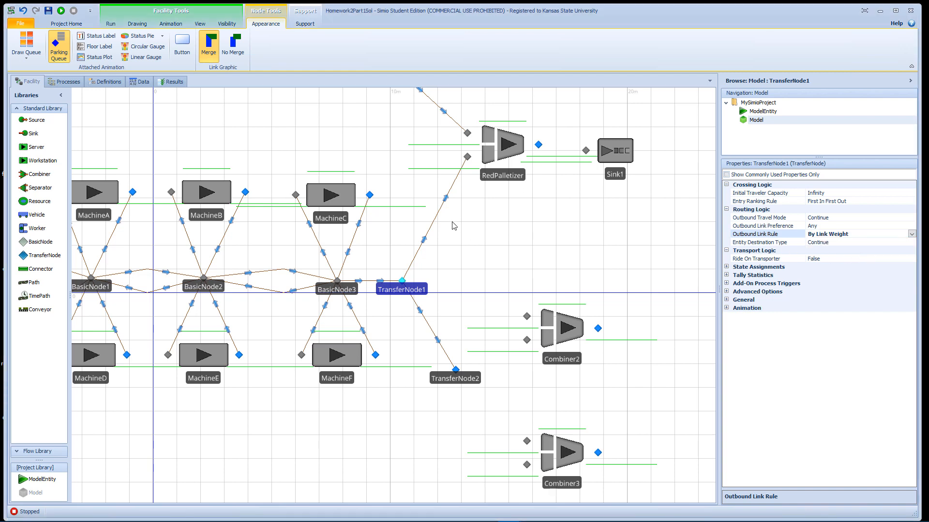
- Set the Selection Weight of the Path from TransferNode1 to RedPalletizer to Is.EntRedJob
left_click(437, 220)
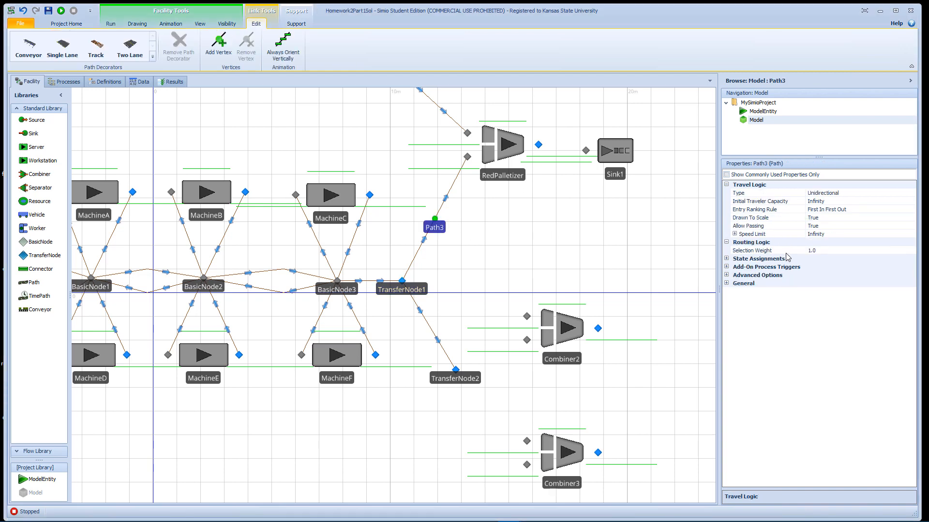
left_click(825, 250)
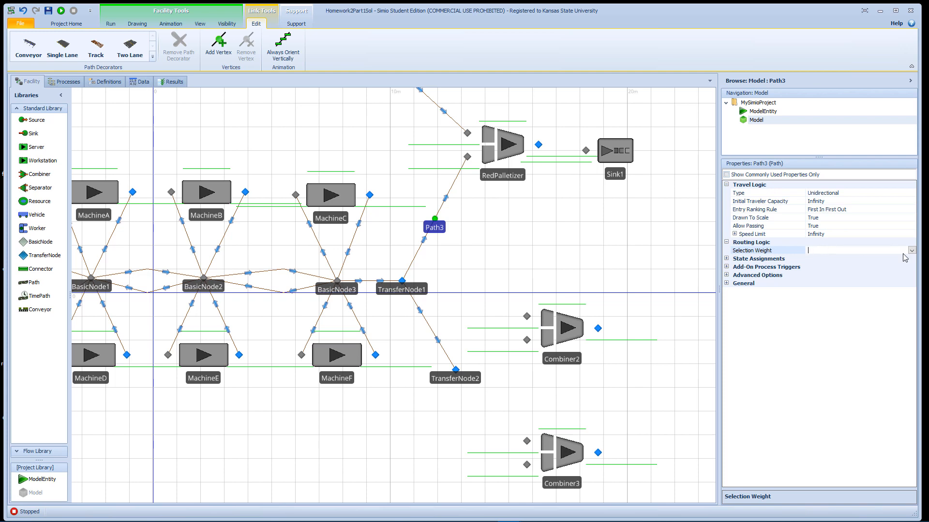
key("Return")
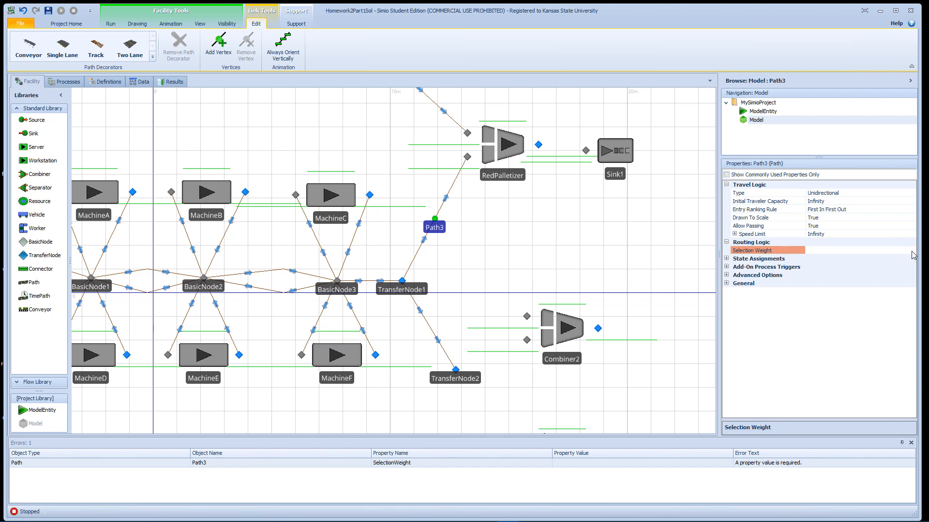
left_click(911, 250)
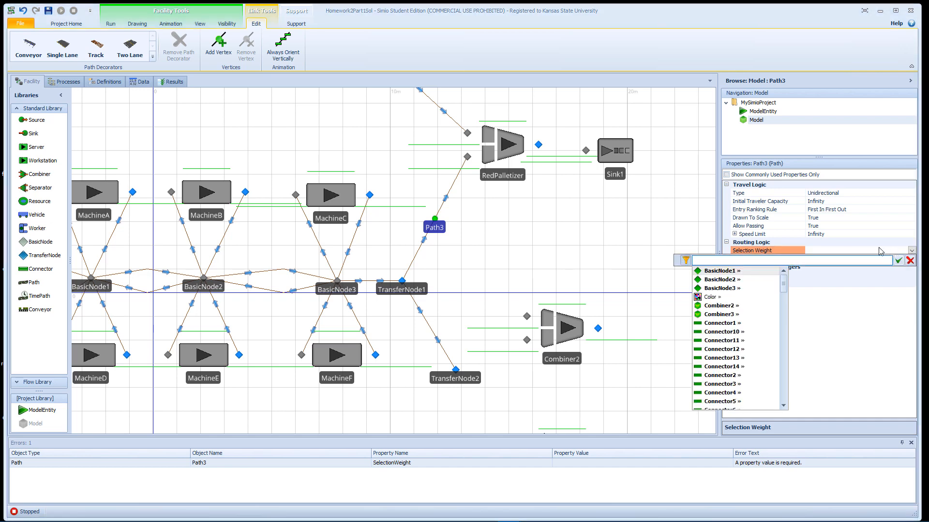
type("Is.Re")
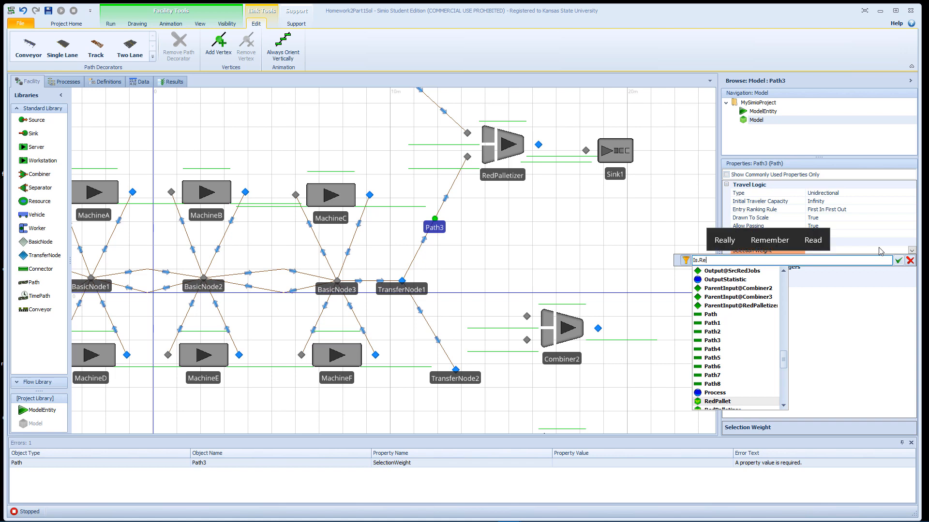
key("Down")
key("Down")
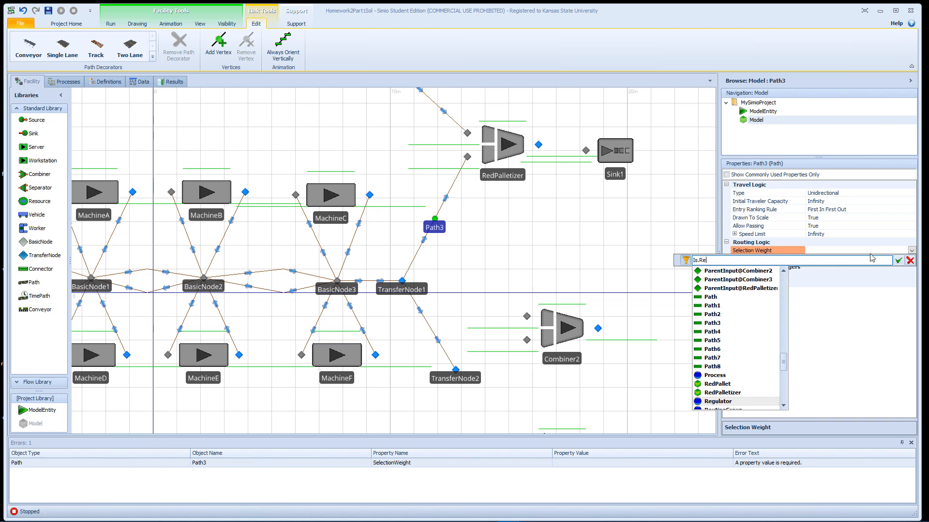
type("Ent")
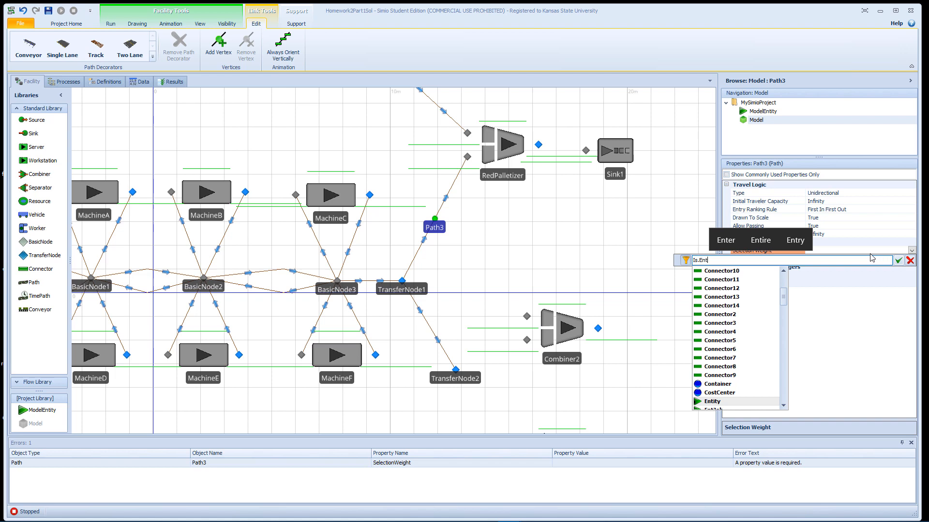
key("Down")
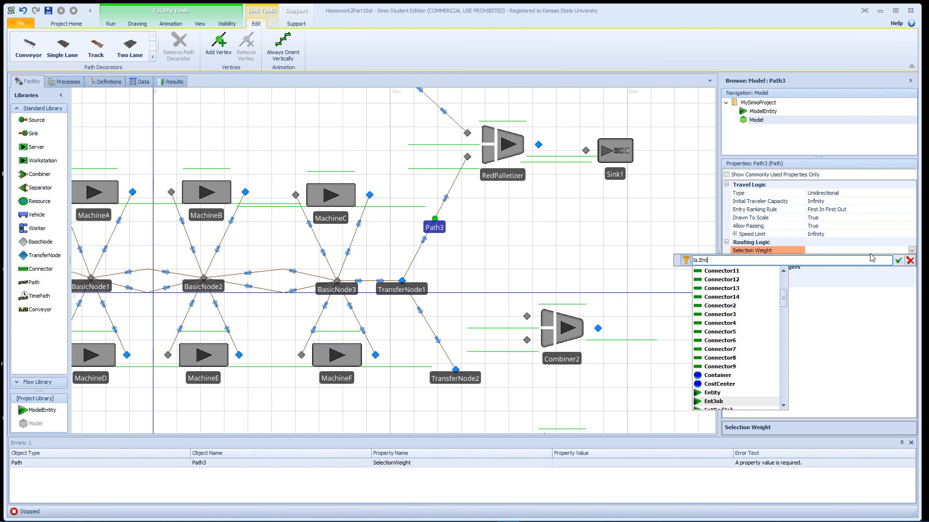
key("Down")
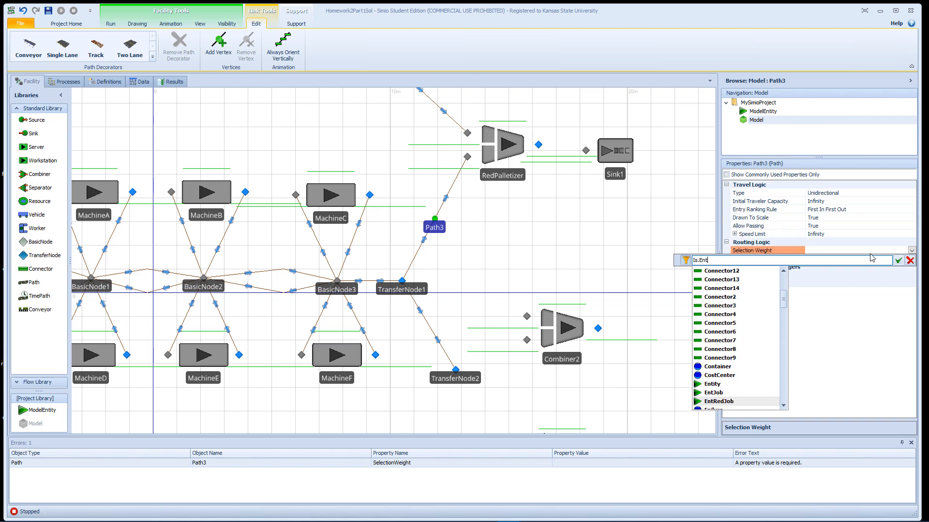
key("Return")
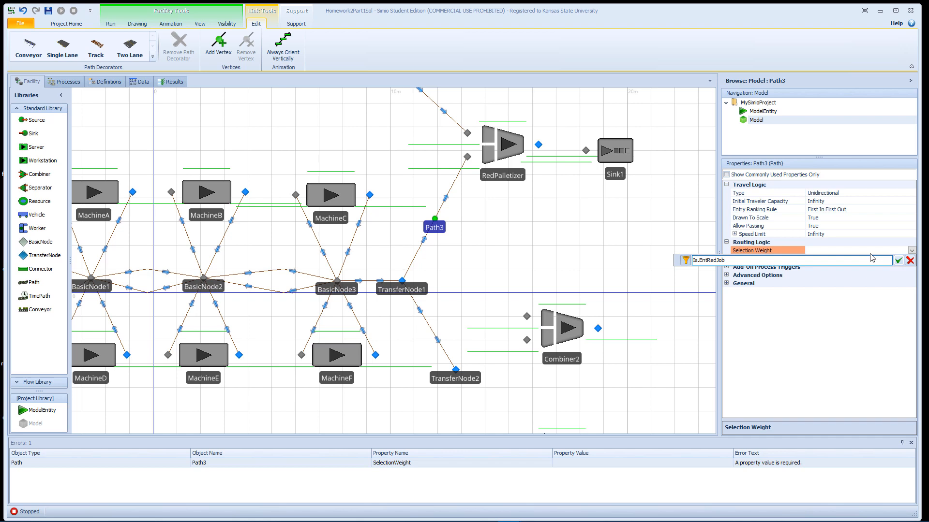
left_click(897, 260)
- Set the Selection Weight of the Path from TransferNode1 to TransferNode2 to Is.EntJob
left_click(427, 323)
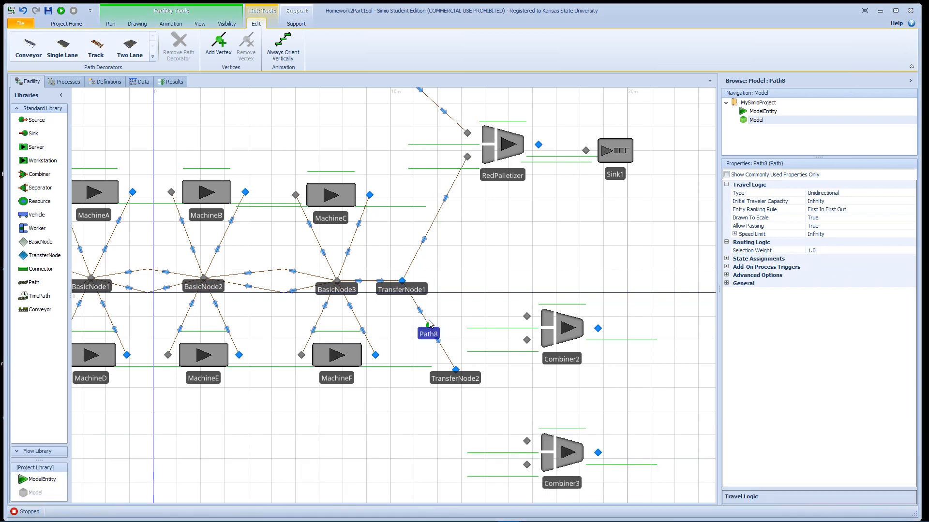
left_click(854, 250)
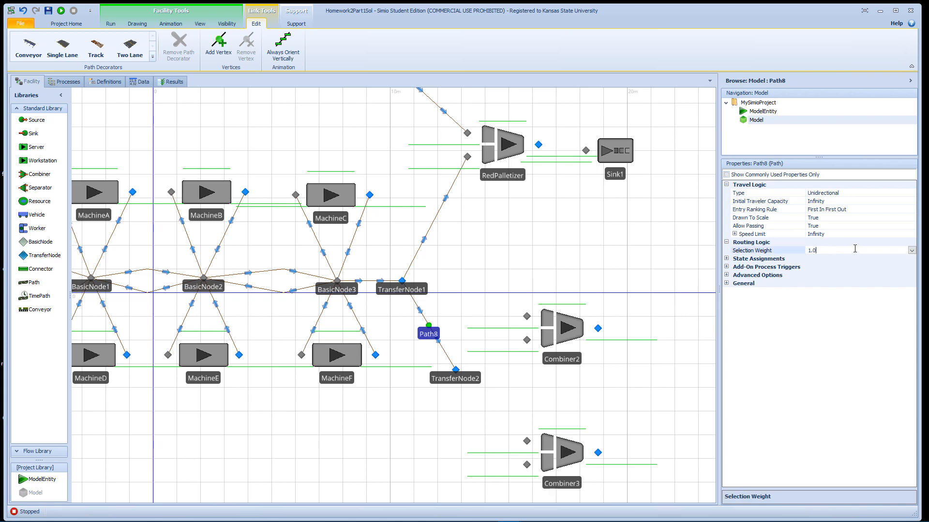
left_click(911, 251)
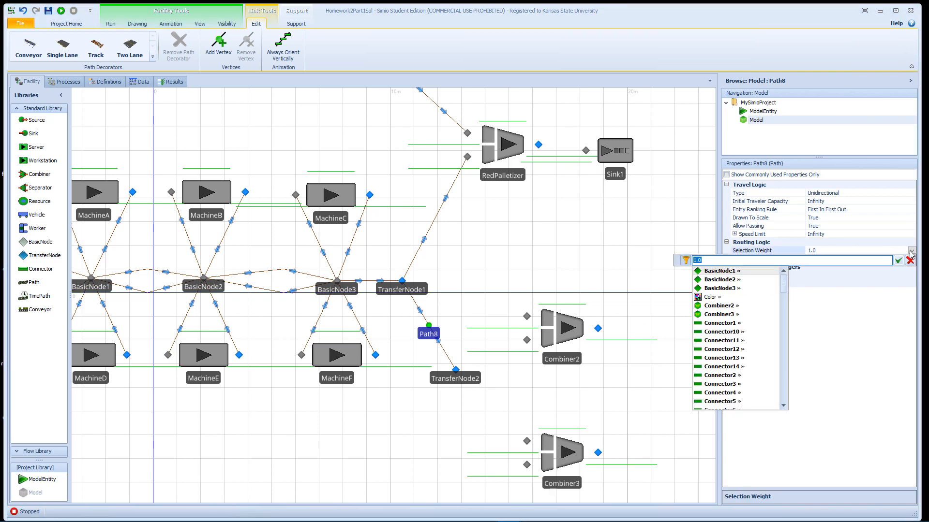
type("Is.")
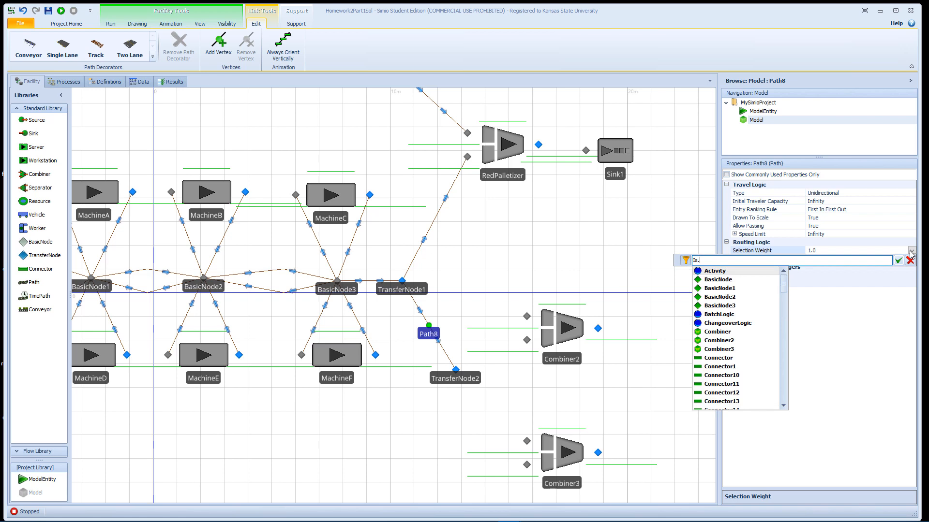
type("Ent")
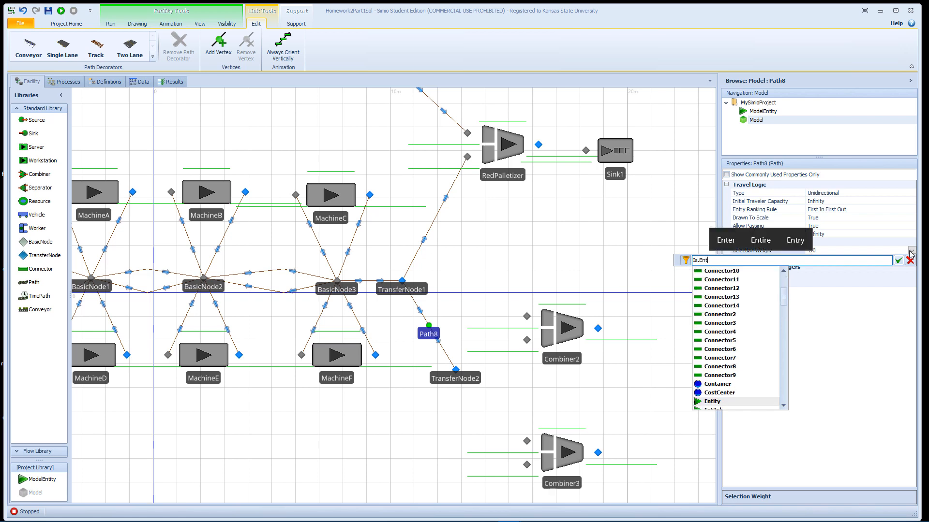
scroll(761, 350, "down", 3)
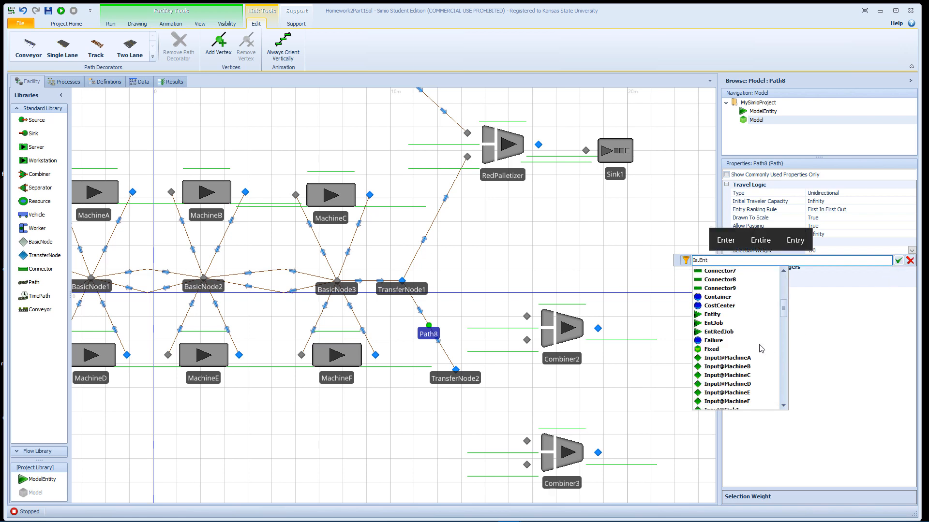
double_click(720, 324)
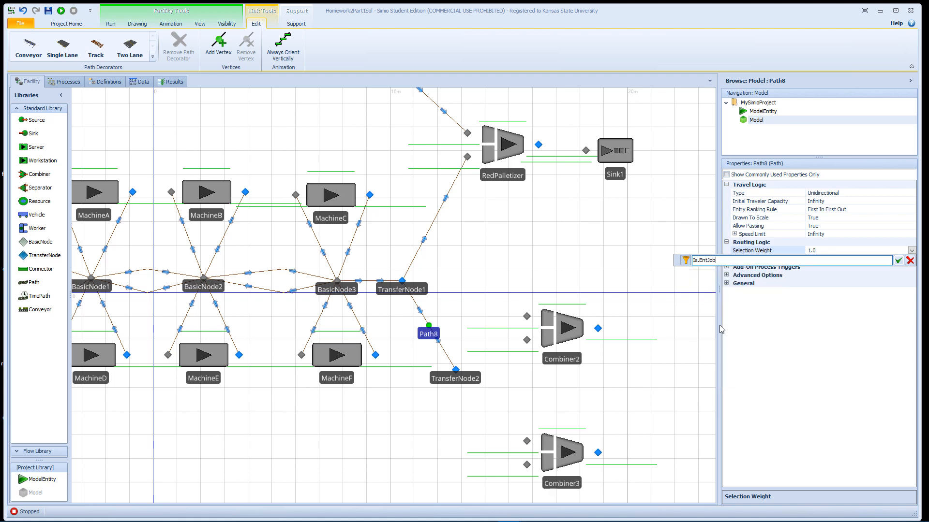
left_click(898, 260)
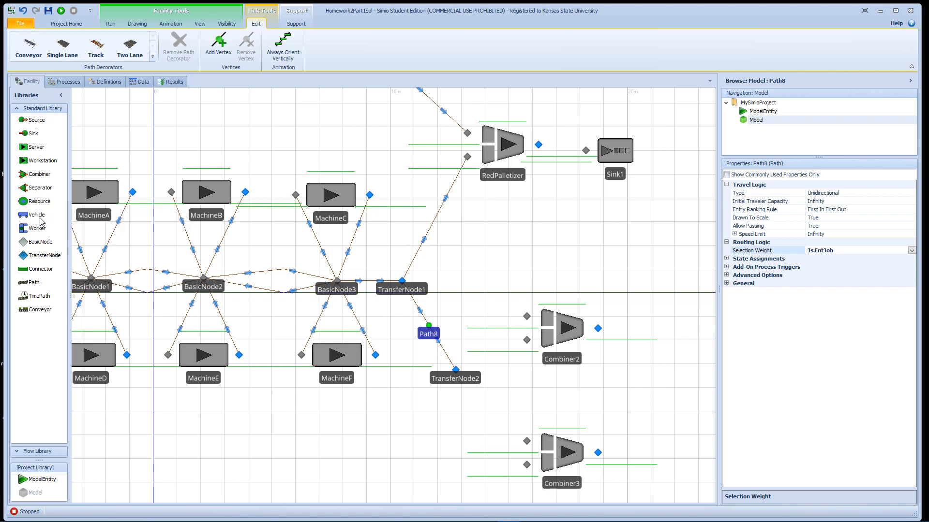
- Link TransferNode2 to the lower input nodes of Combiner2 and Combiner3 with Connectors
left_click(42, 269)
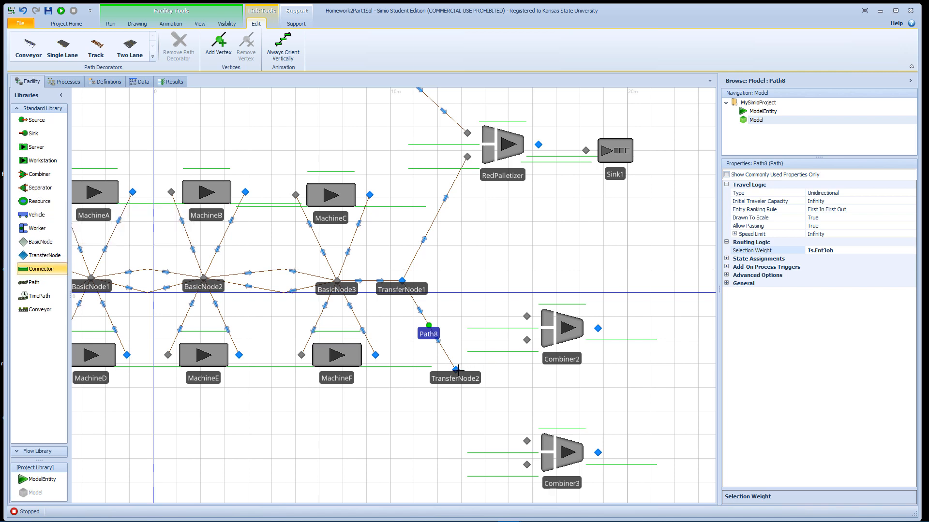
left_click(455, 370)
left_click(527, 340)
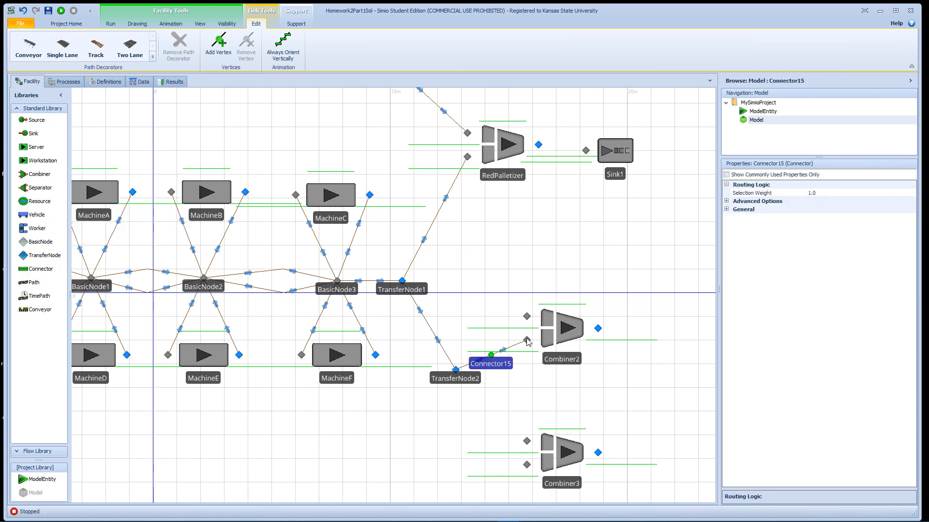
left_click(53, 273)
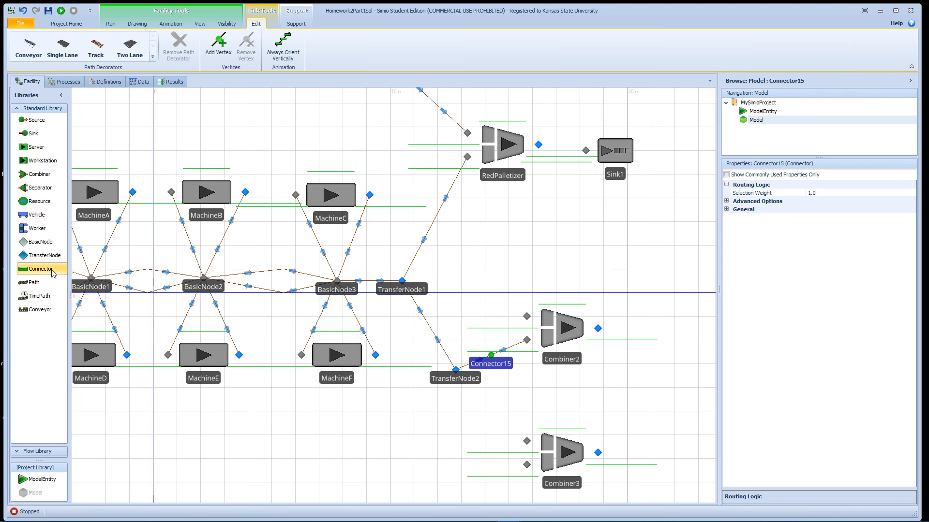
left_click(456, 370)
left_click(527, 464)
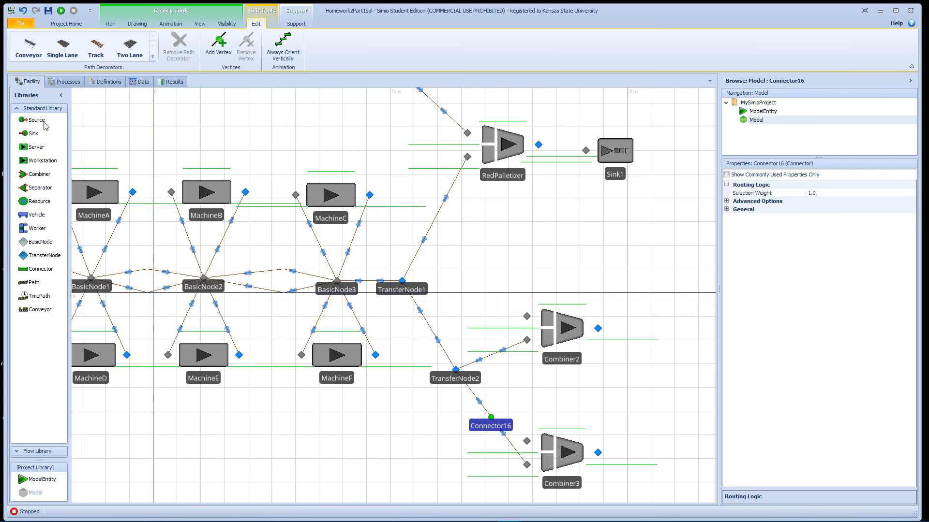
- Add a Source above and to the left of Combiner2 and name it SrcPallet1
left_click_drag(37, 120, 481, 264)
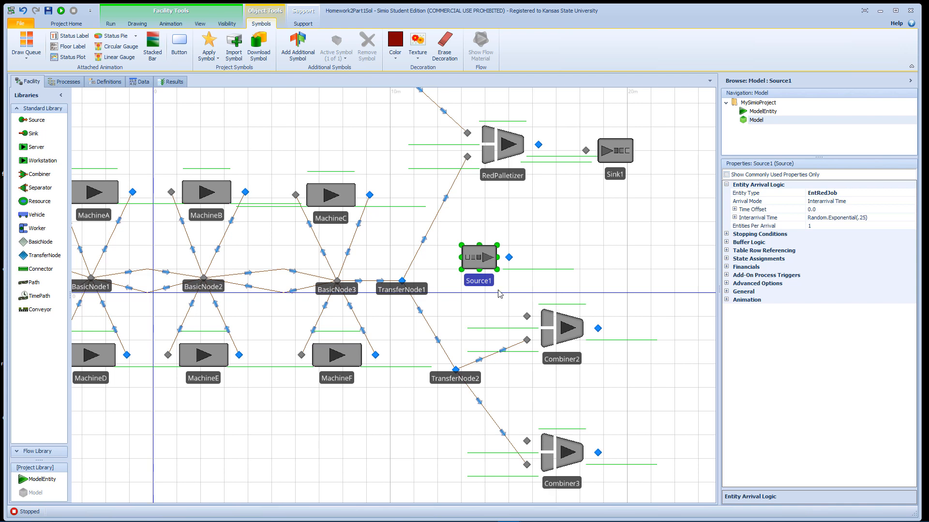
double_click(484, 280)
type("Src")
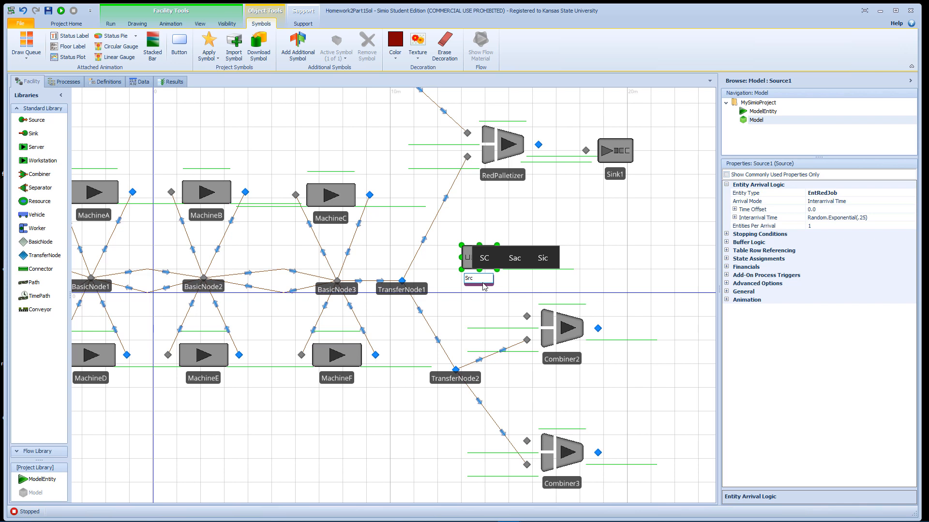
type("P")
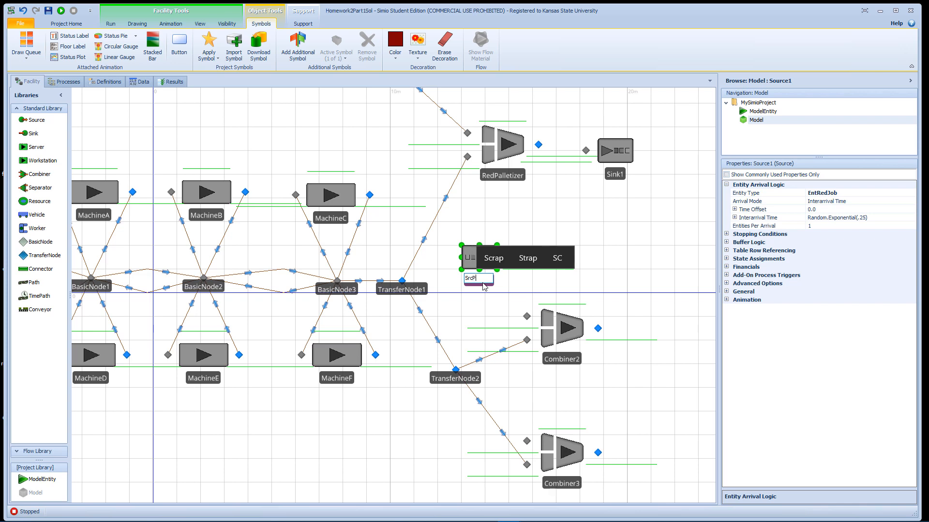
type("allet1")
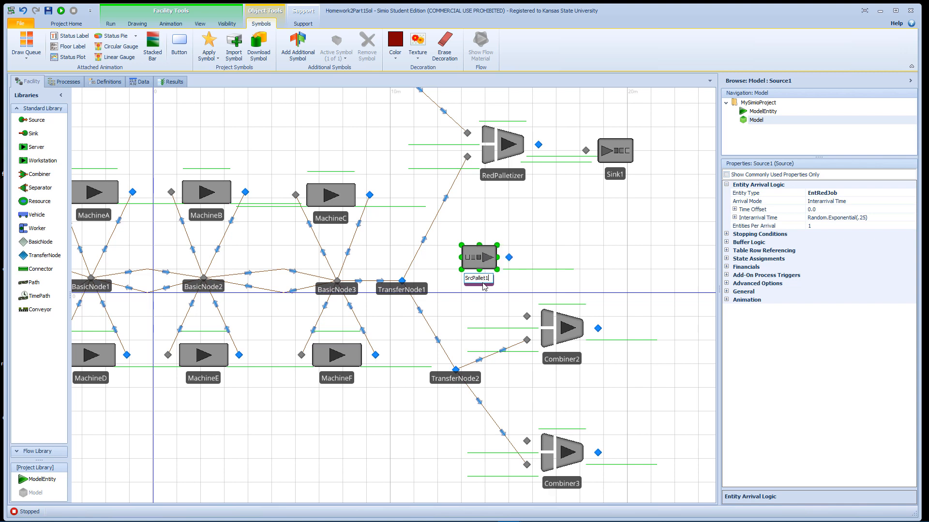
key("Return")
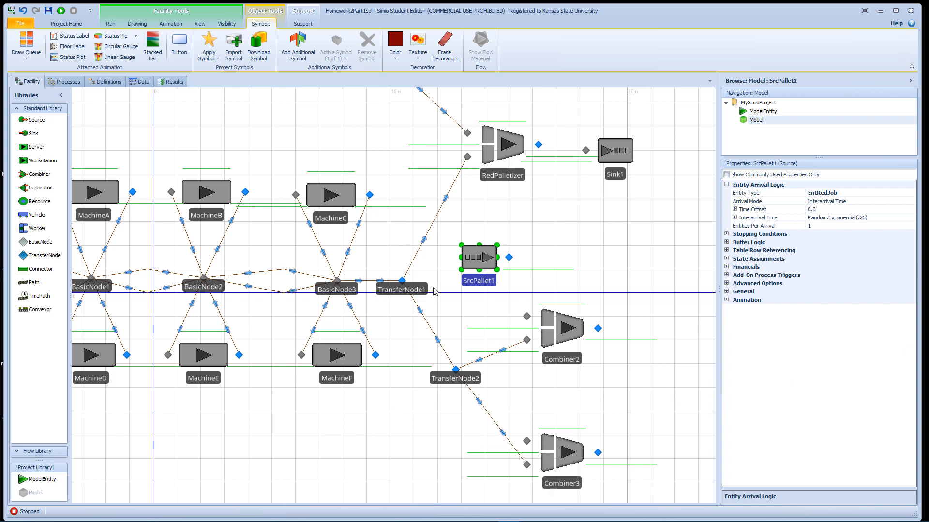
- Link the SrcPallet1 output node to the upper input node of Combiner2 with a Connector and shift SrcPallet1 slightly down
left_click(43, 269)
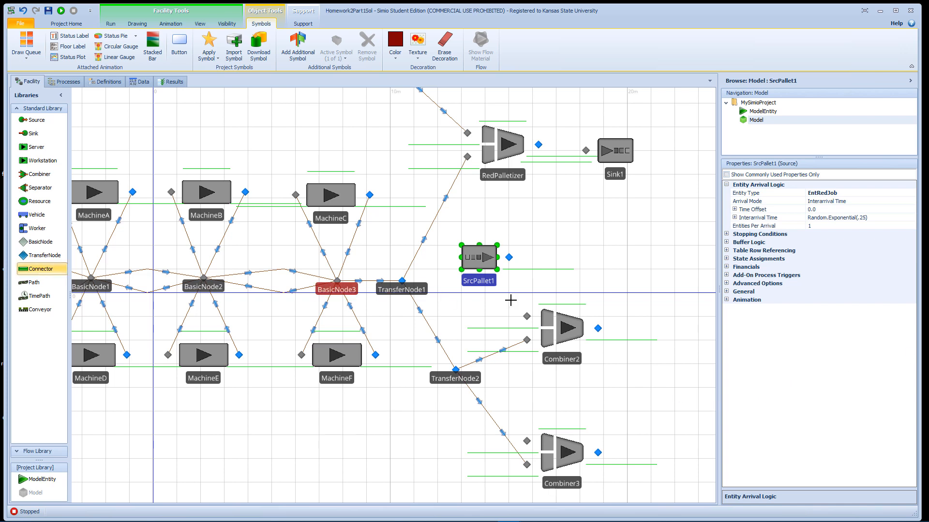
left_click(508, 258)
left_click(526, 316)
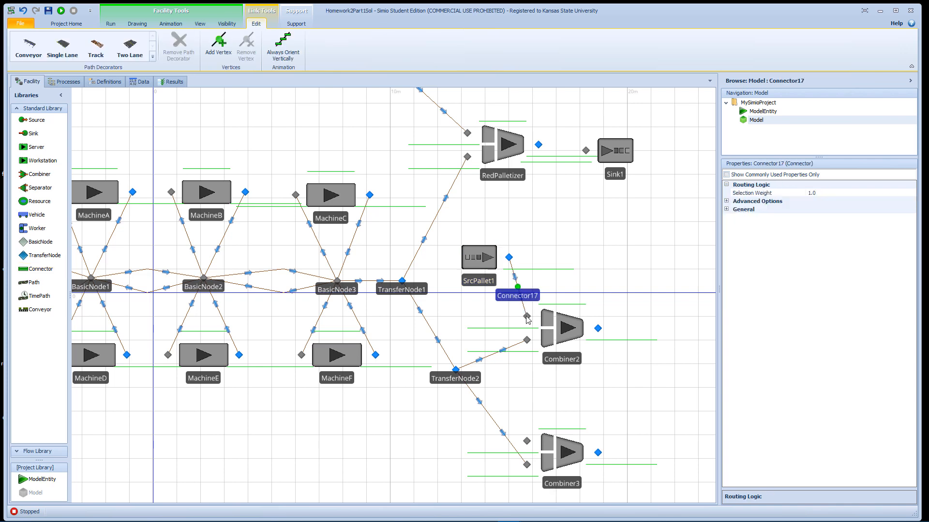
left_click_drag(496, 269, 496, 275)
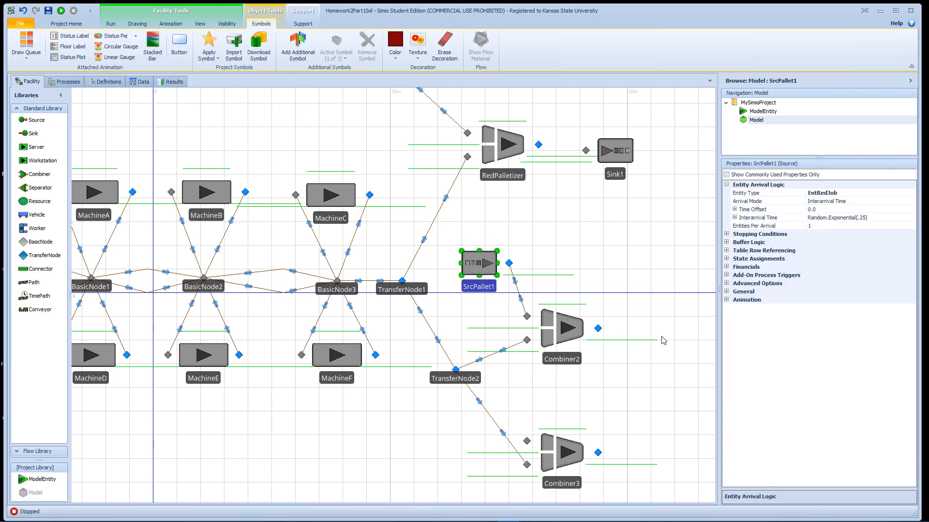
- Add a Sink to the right of Combiner2 and Combiner3 and link both Combiners' output nodes to it with Connectors
left_click_drag(640, 302, 498, 277)
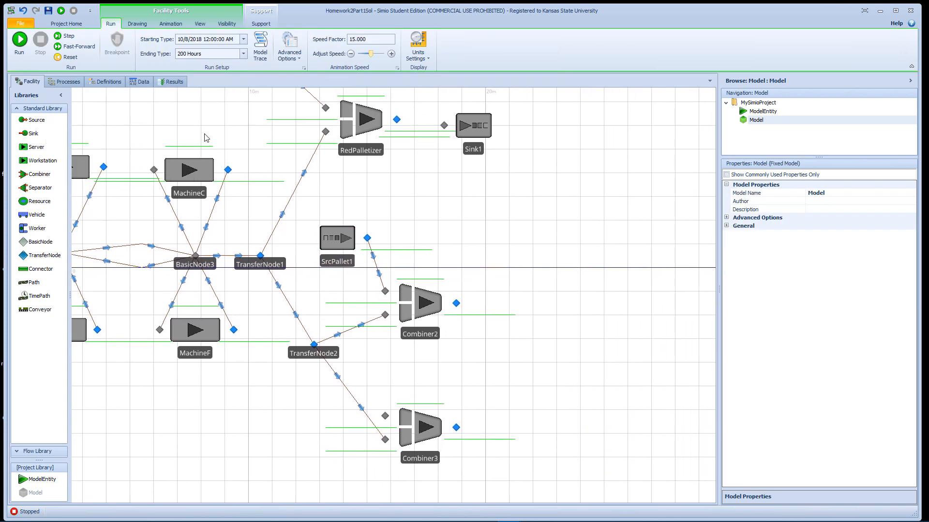
left_click_drag(33, 134, 581, 363)
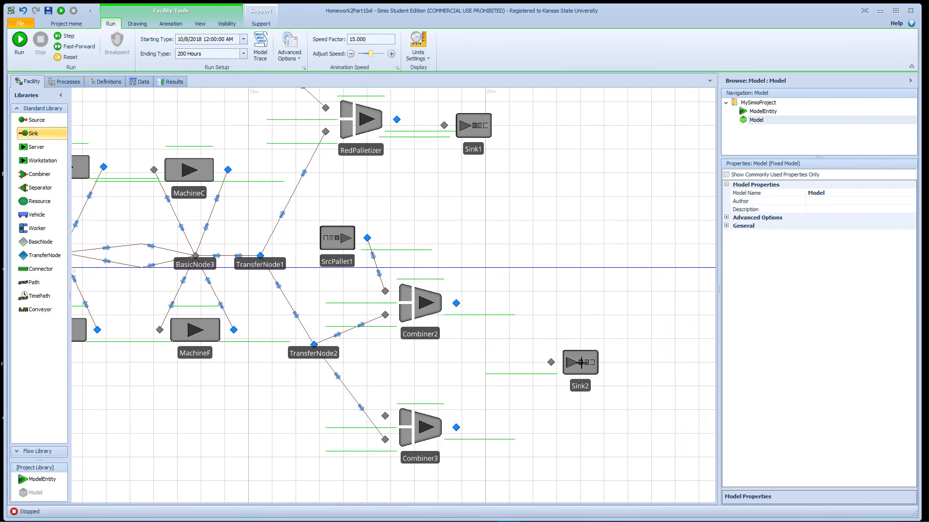
left_click(40, 268)
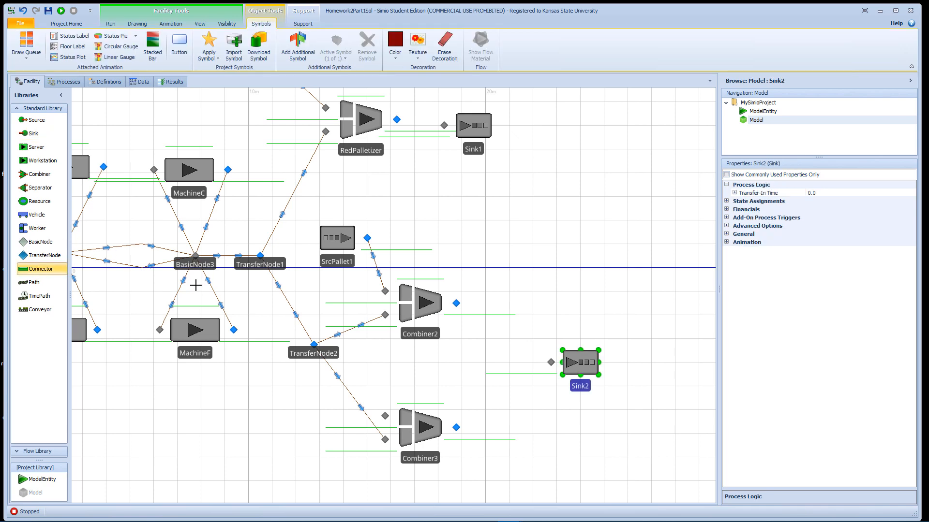
left_click(455, 303)
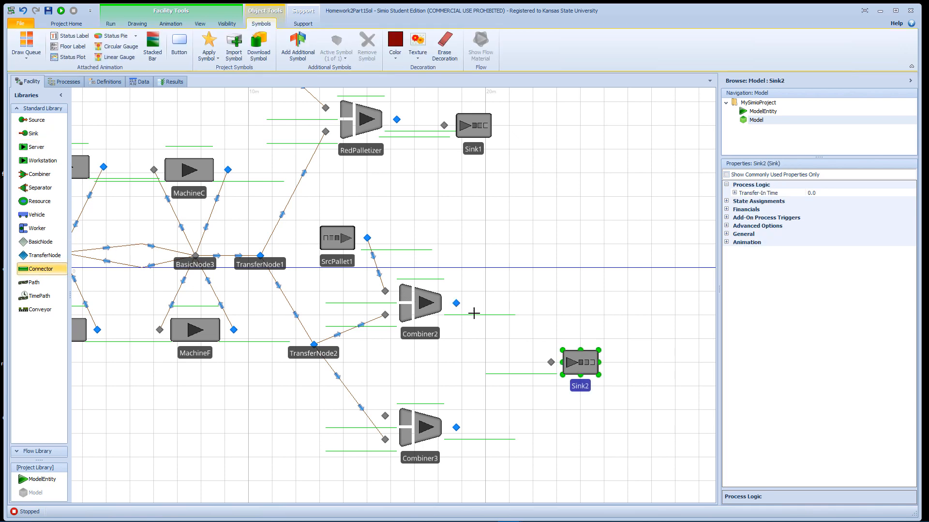
left_click(551, 362)
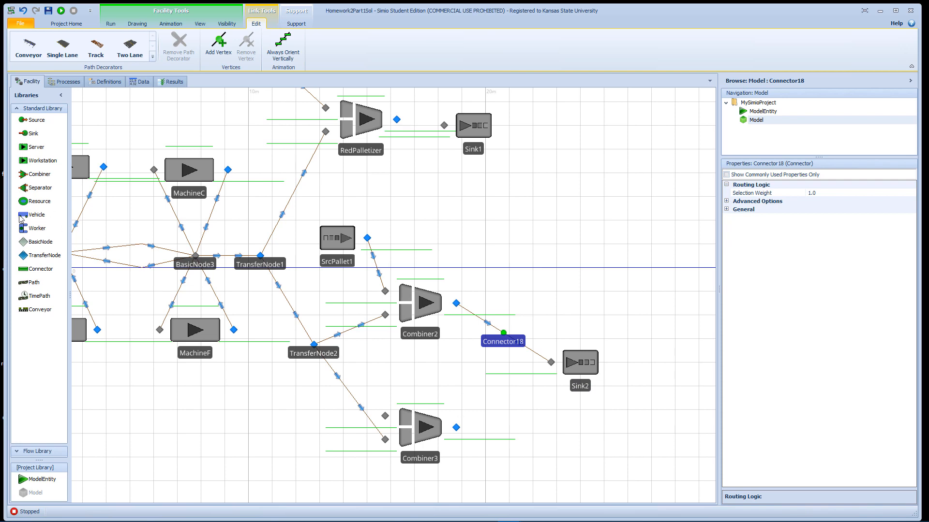
left_click(40, 269)
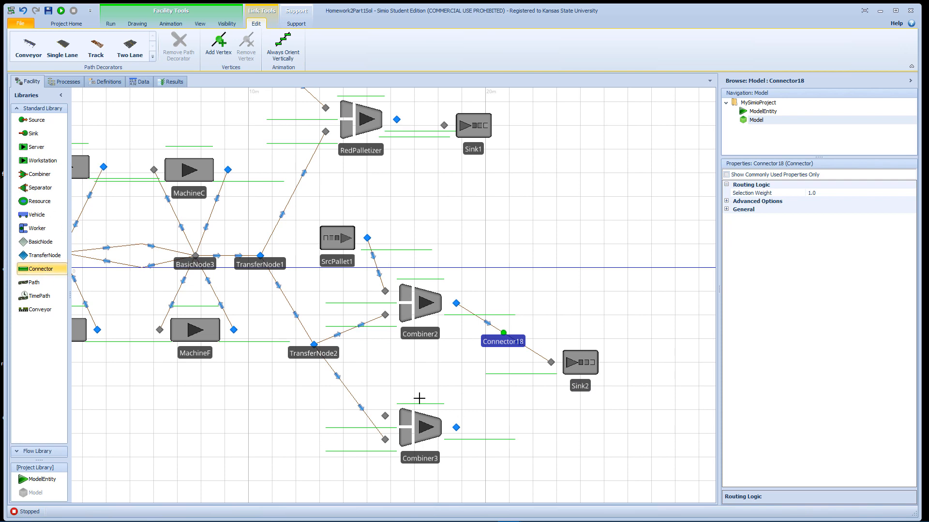
left_click(456, 427)
left_click(550, 362)
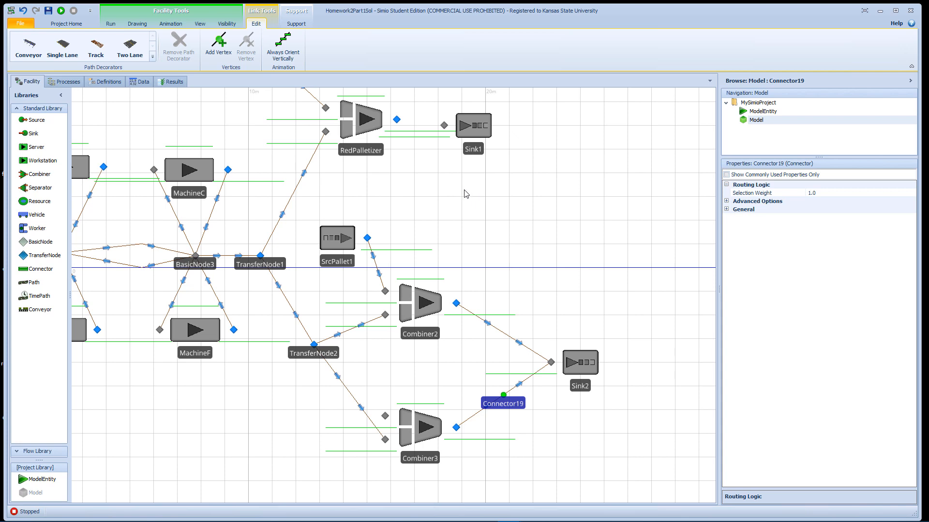
- Move Sink1 farther right of RedPalletizer and shift RedPalletizer slightly left
left_click_drag(478, 136, 583, 129)
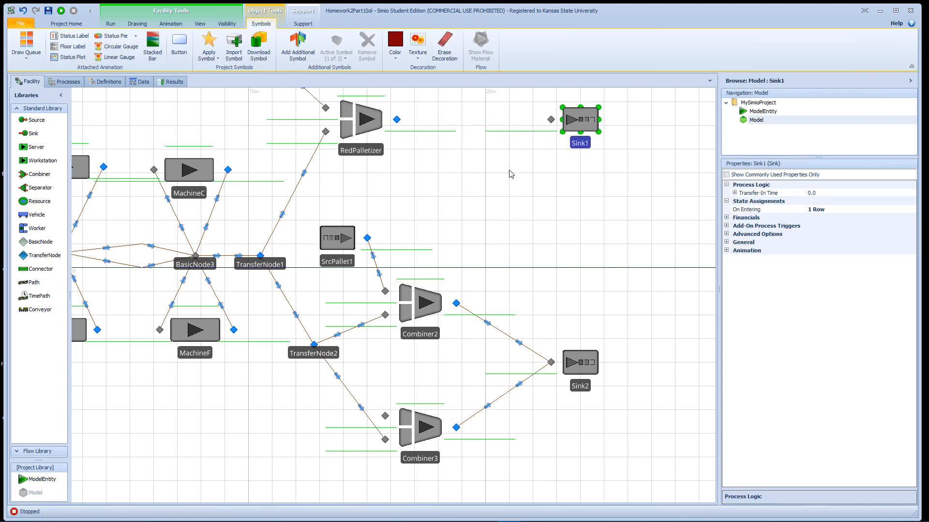
left_click(508, 234)
scroll(507, 237, "up", 3)
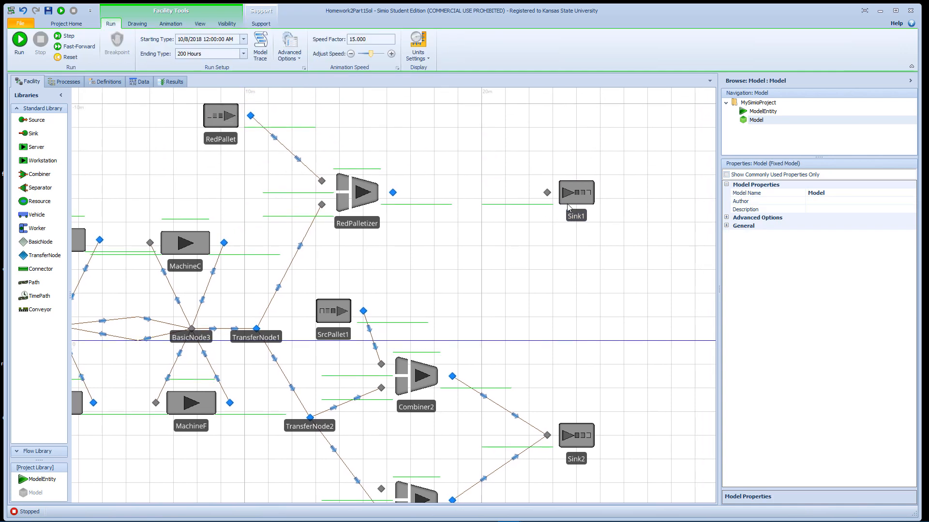
left_click_drag(575, 195, 587, 188)
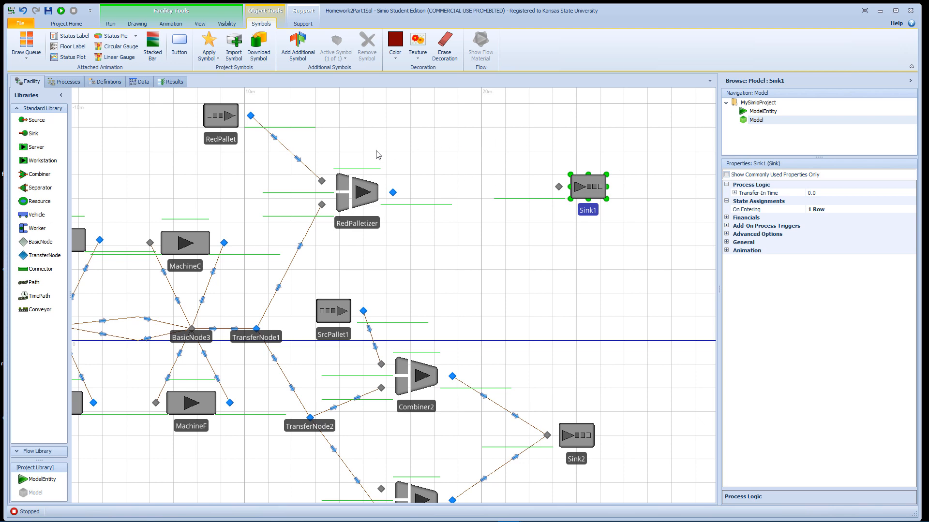
left_click_drag(361, 192, 359, 194)
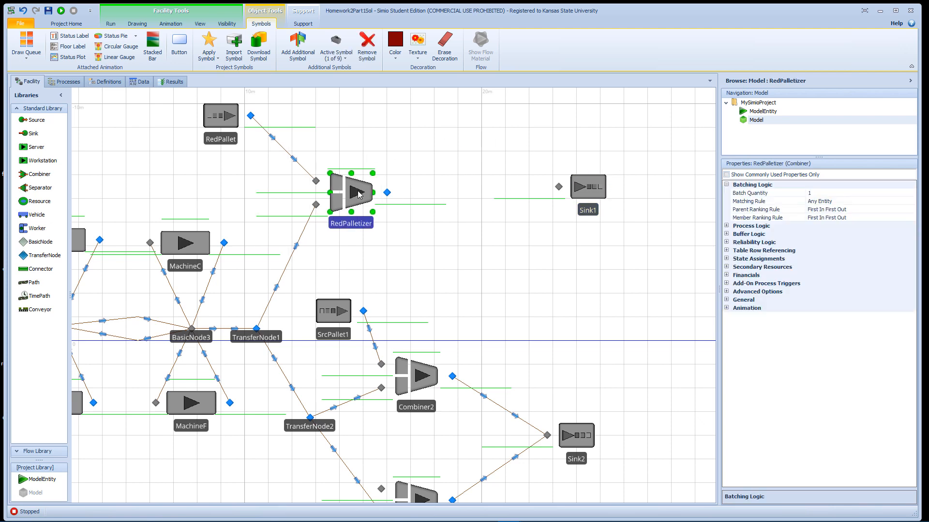
- Add a ModelEntity above and to the left of the RedPallet source and name it RedPal
left_click(232, 125)
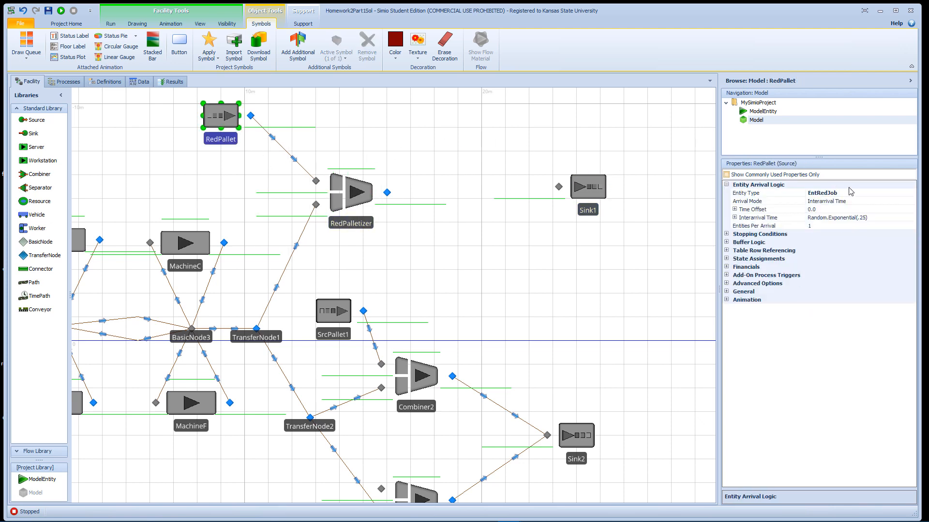
left_click_drag(429, 128, 552, 199)
left_click_drag(42, 479, 293, 158)
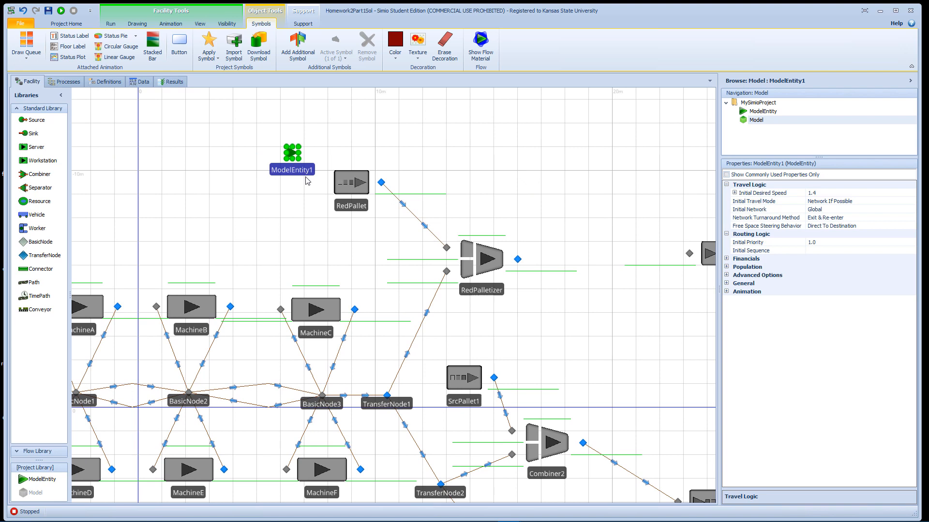
left_click(305, 174)
type("R")
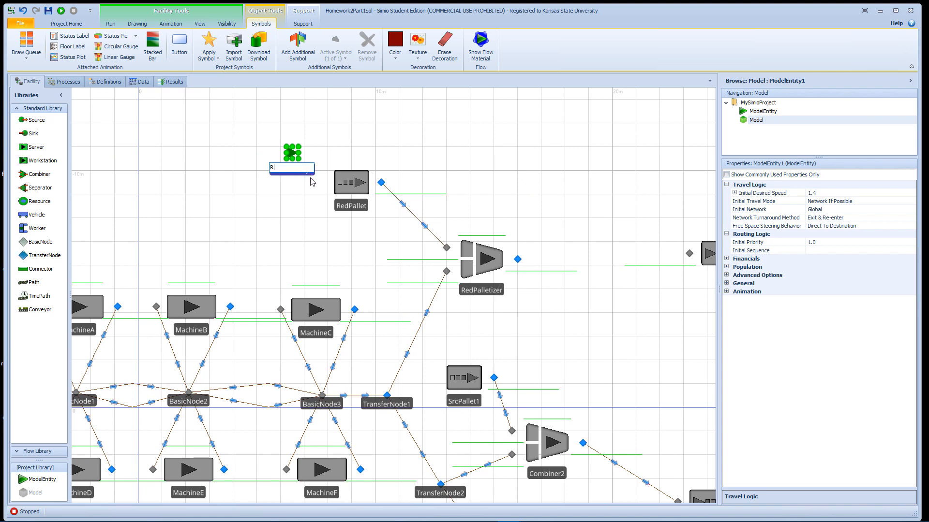
type("edPallet")
key("Return")
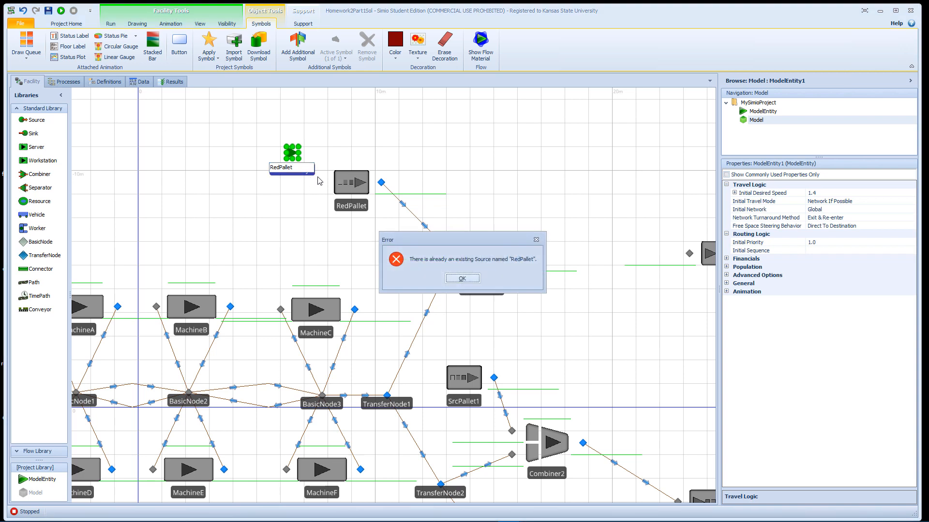
left_click(461, 278)
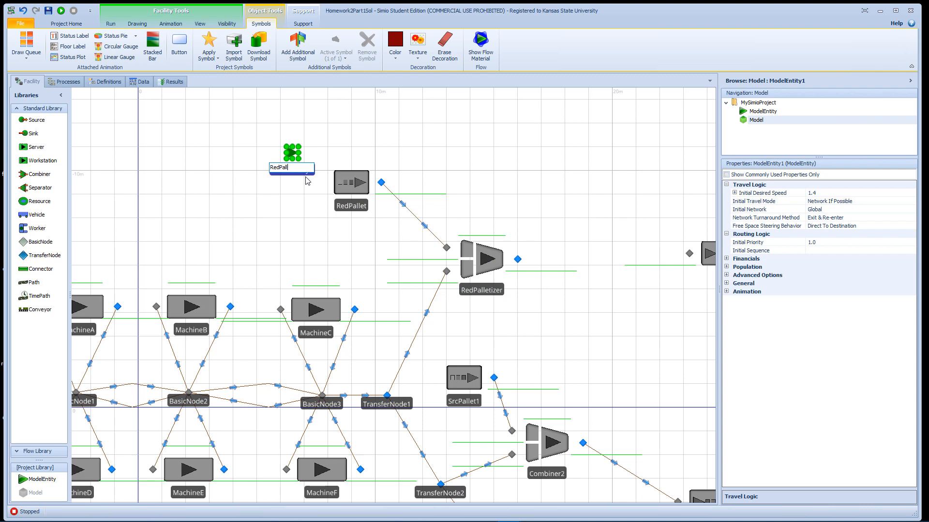
key("Return")
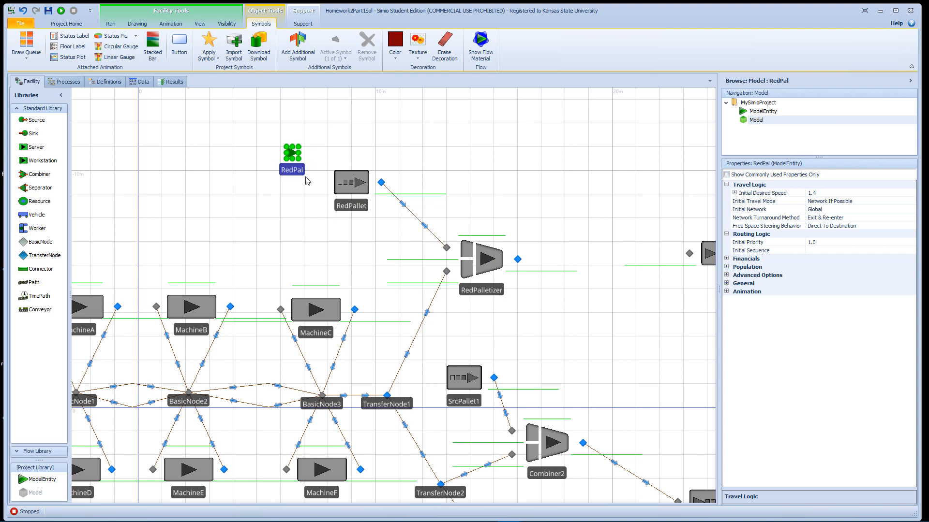
- Color the RedPal entity dark red and place it directly above the RedPallet source
scroll(306, 181, "up", 2)
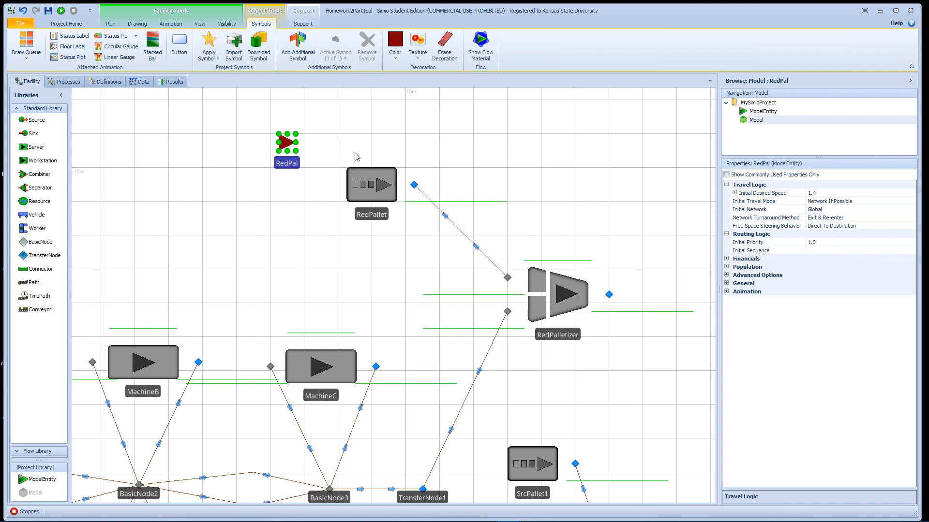
left_click_drag(299, 167, 379, 166)
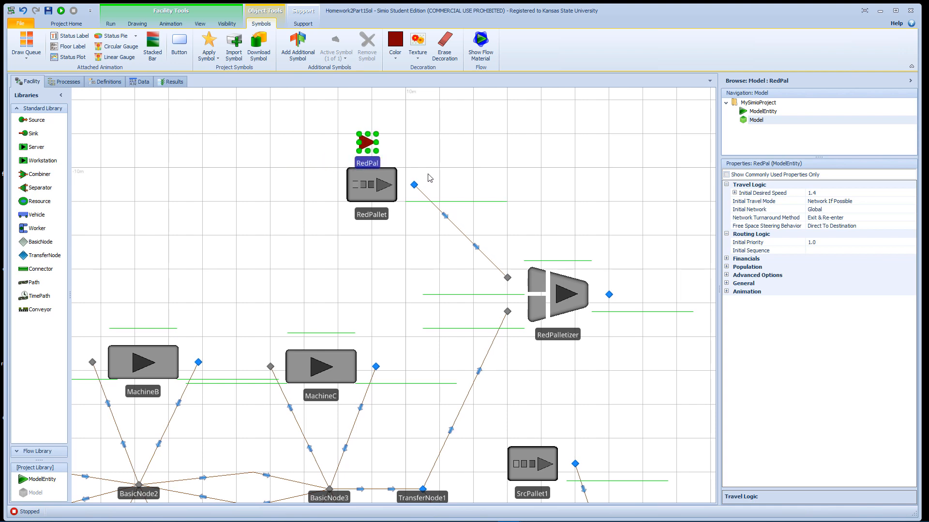
- Set the Maximum Arrivals stopping condition of the RedPallet source to 1
left_click(382, 183)
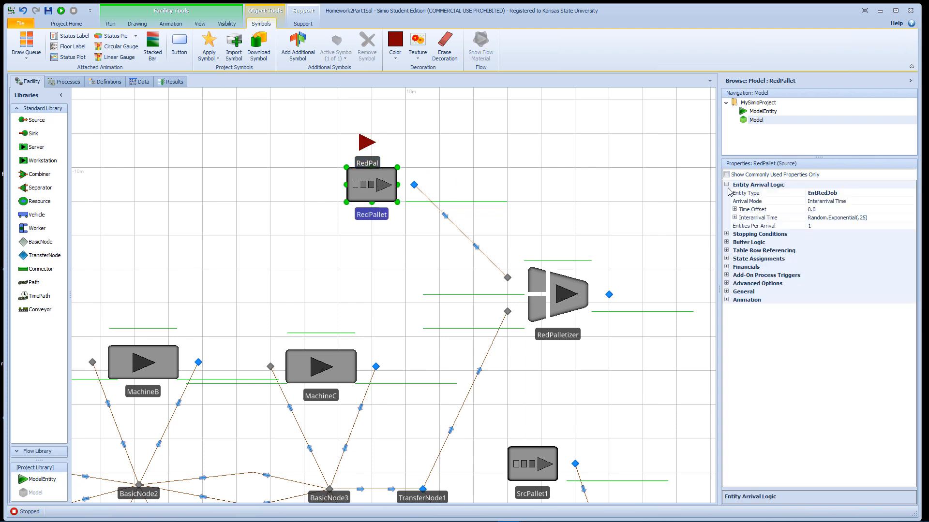
left_click_drag(719, 286, 630, 287)
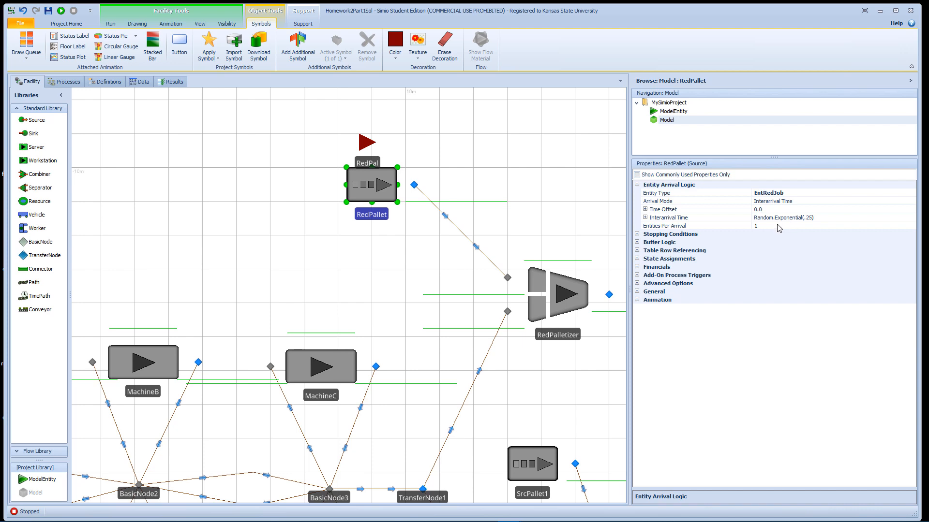
left_click(672, 234)
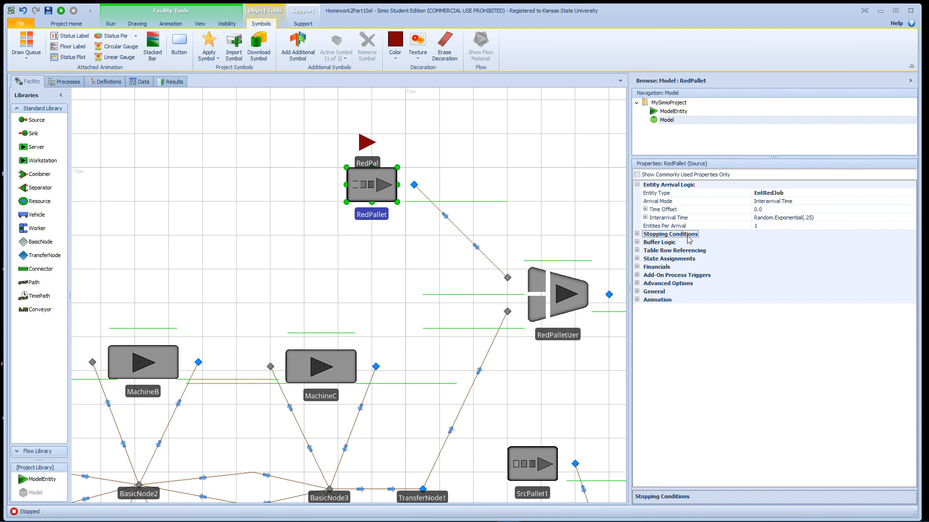
left_click(637, 234)
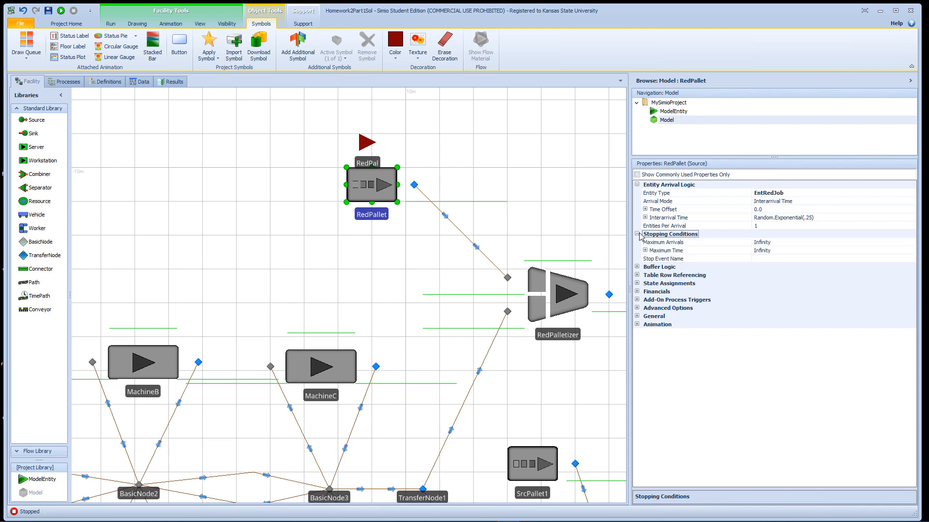
left_click(781, 243)
left_click(782, 242)
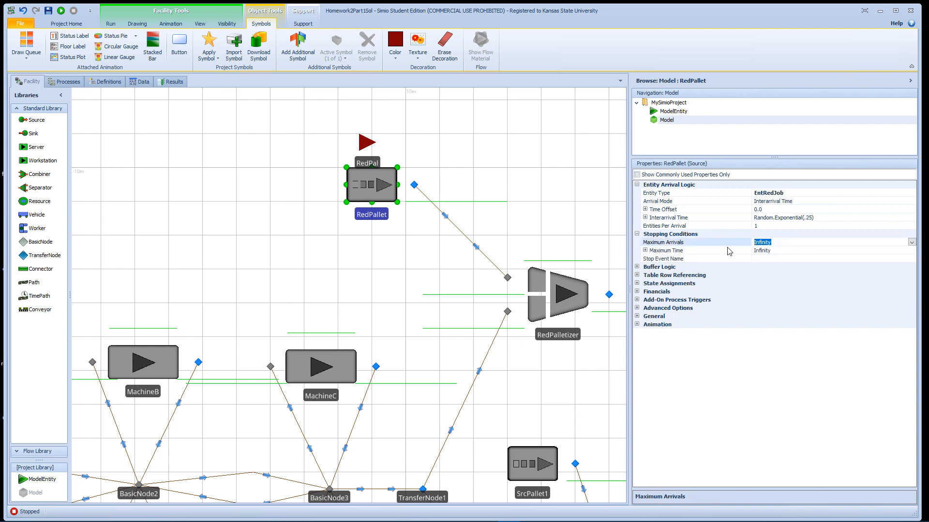
type("1")
- Shift RedPalletizer slightly left and down
left_click_drag(581, 223, 348, 215)
left_click(334, 285)
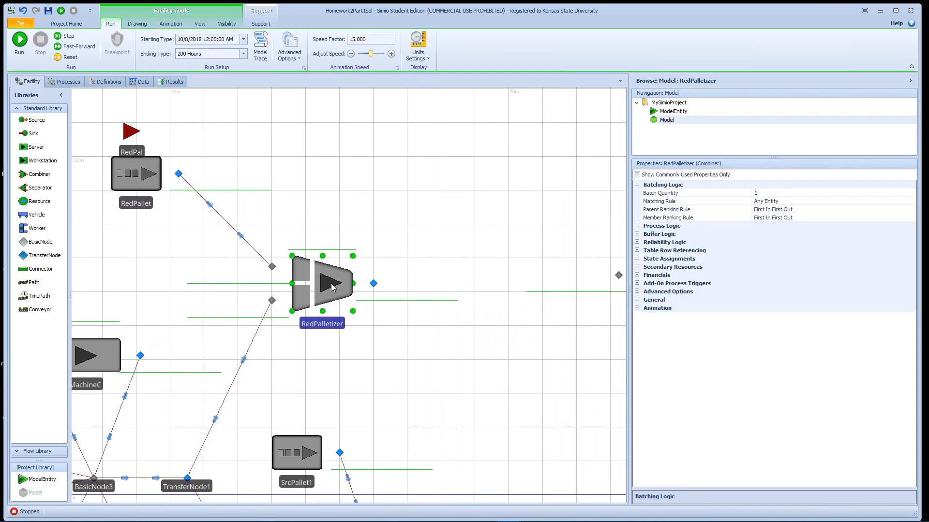
left_click_drag(334, 285, 325, 289)
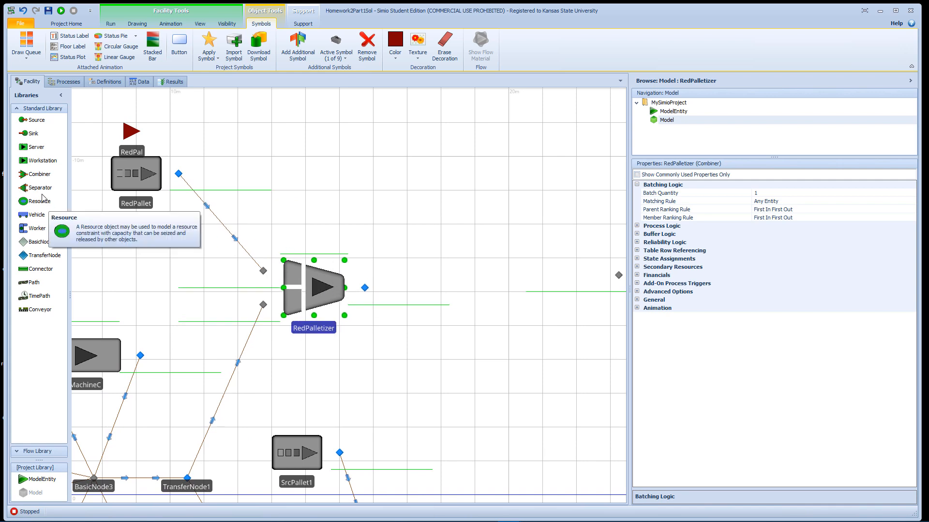
- Add a Separator to the right of RedPalletizer and link the RedPalletizer output node to its input node with a Connector
left_click_drag(45, 189, 534, 292)
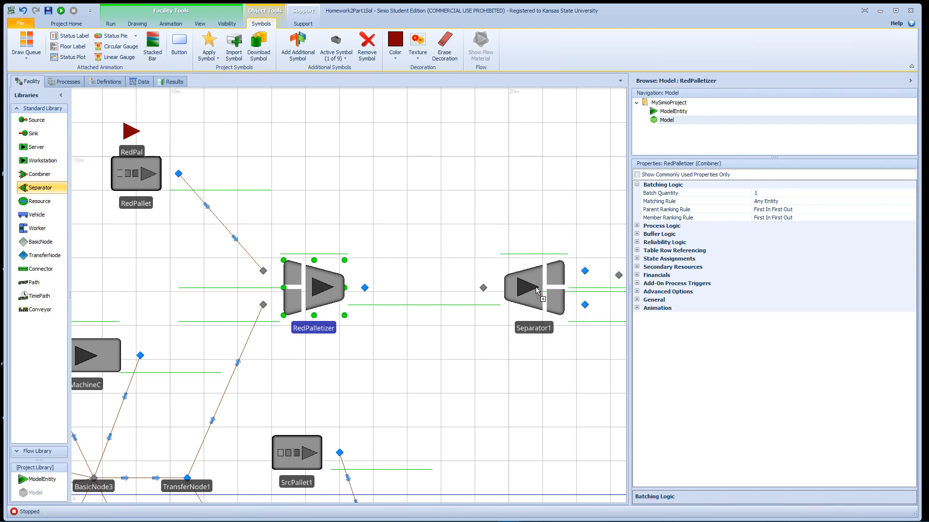
left_click(38, 271)
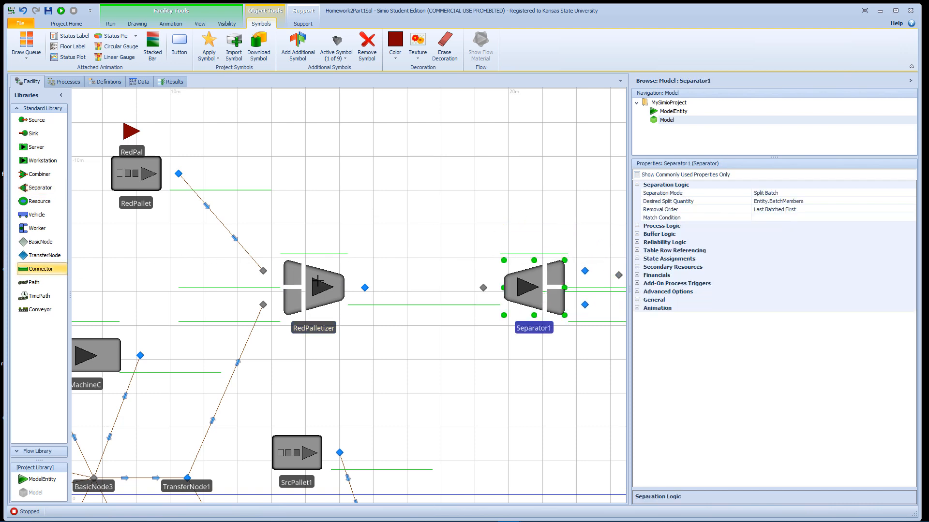
left_click(365, 287)
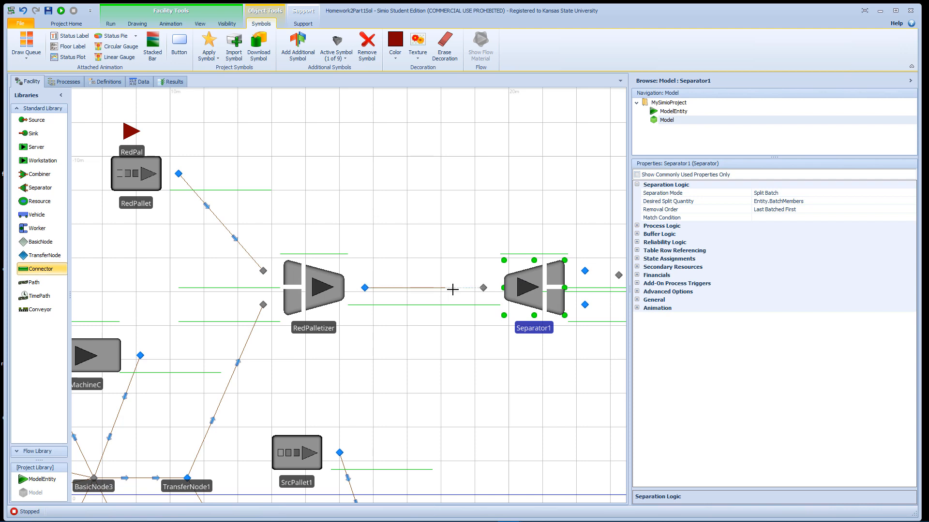
left_click(483, 289)
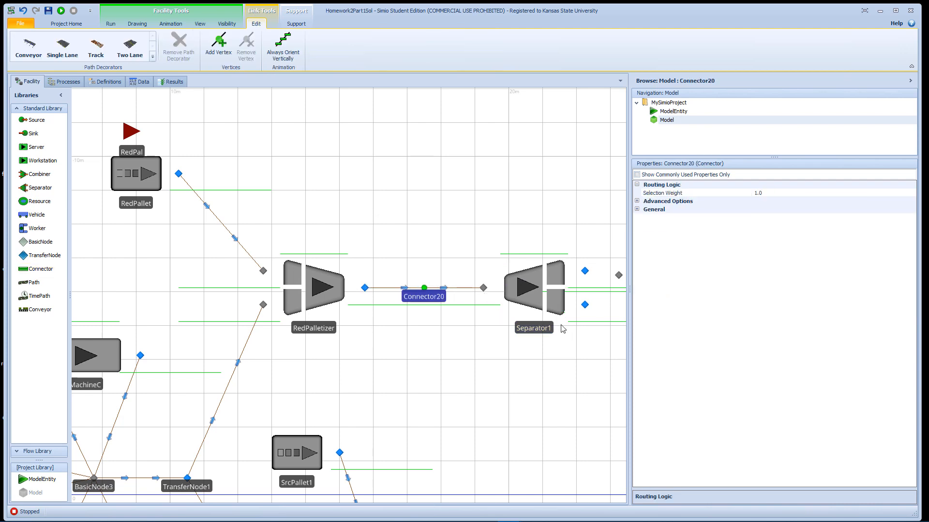
- Link the lower output node of Separator1 to Sink1 with a Connector and move Sink1 down and to the right
left_click_drag(600, 348, 412, 293)
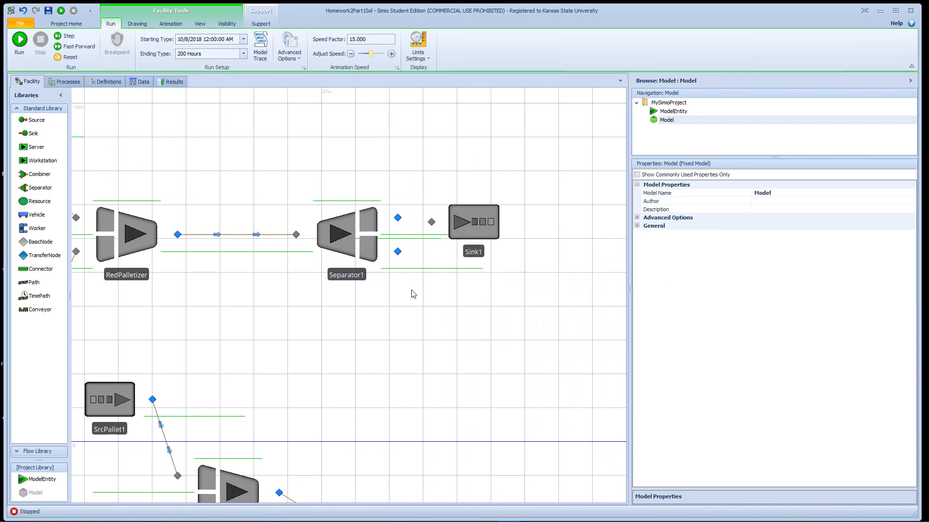
left_click(38, 272)
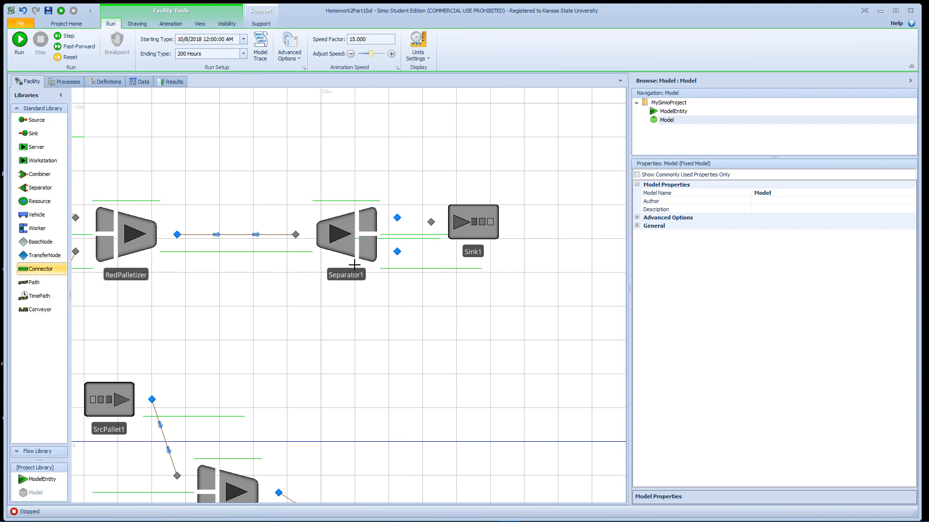
left_click(397, 252)
left_click(431, 222)
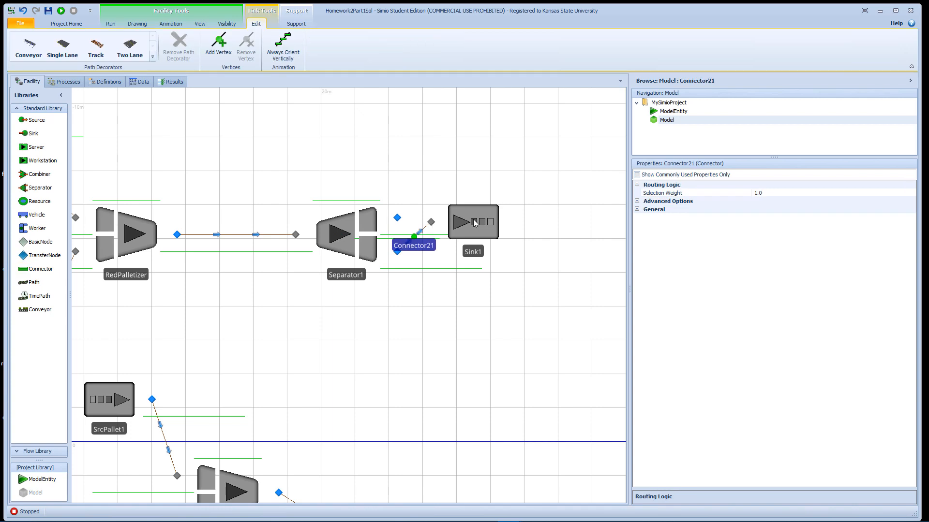
left_click_drag(473, 219, 500, 274)
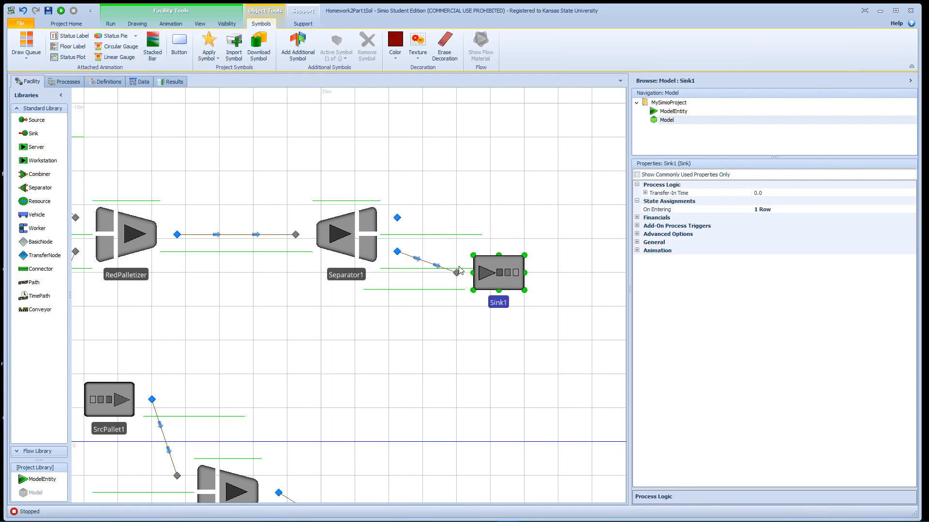
- Rename Sink1 to SnkRedJobs
double_click(499, 305)
type("SnkR")
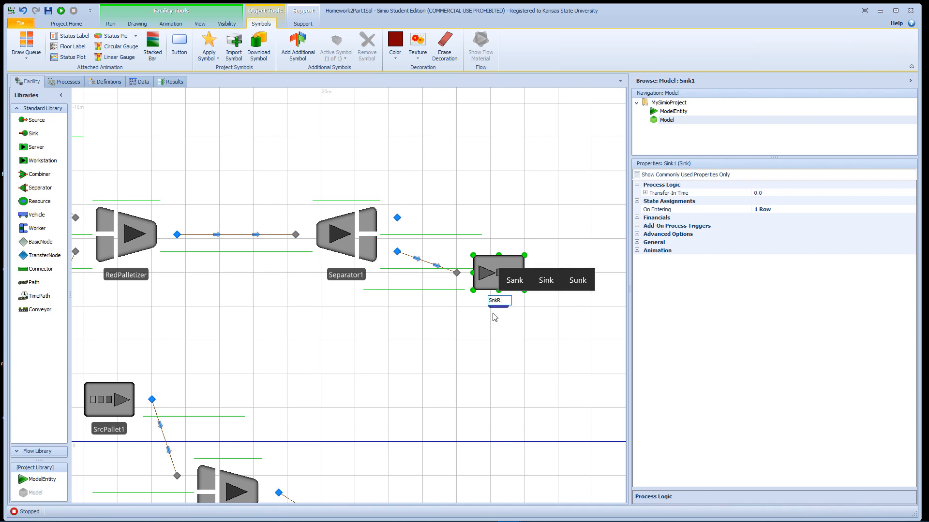
type("edJob")
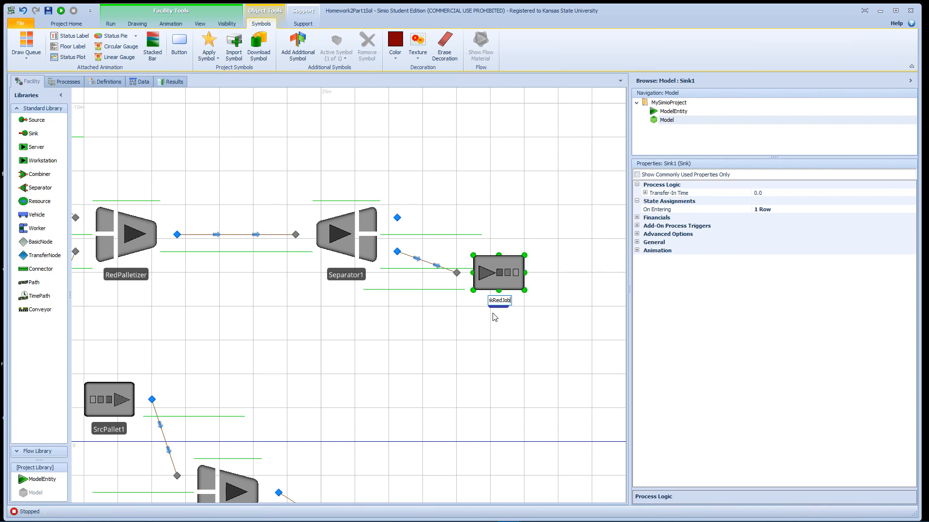
type("s")
key("Return")
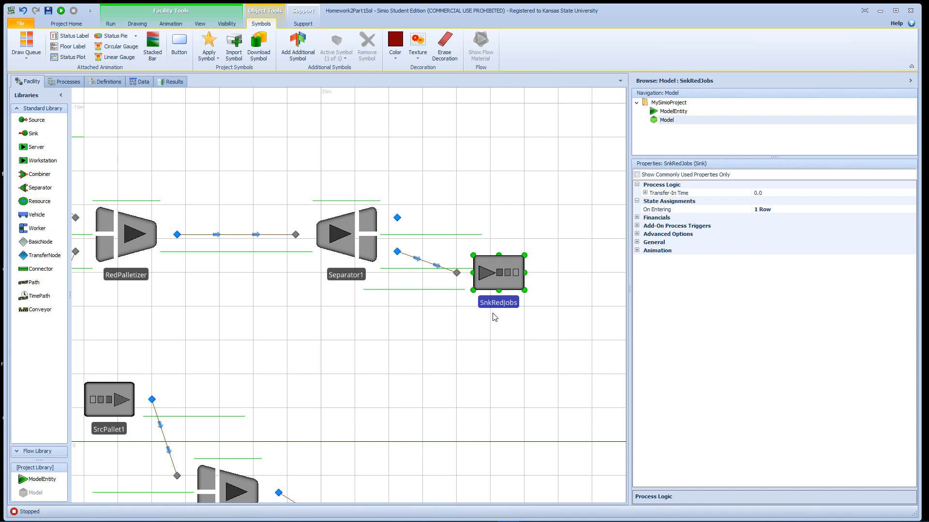
- Draw a TimePath from Separator1's upper output node, looping above both objects, back to RedPalletizer's upper input node
left_click_drag(266, 170, 309, 202)
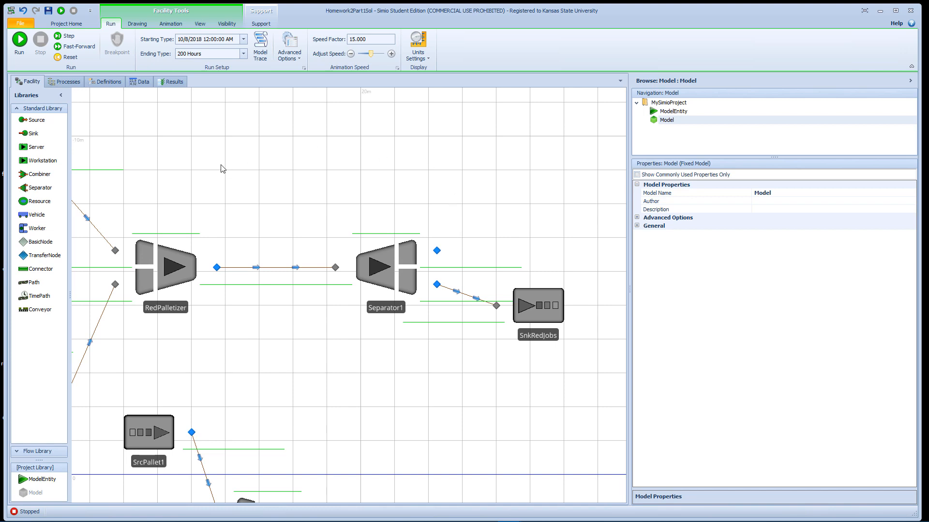
left_click(37, 283)
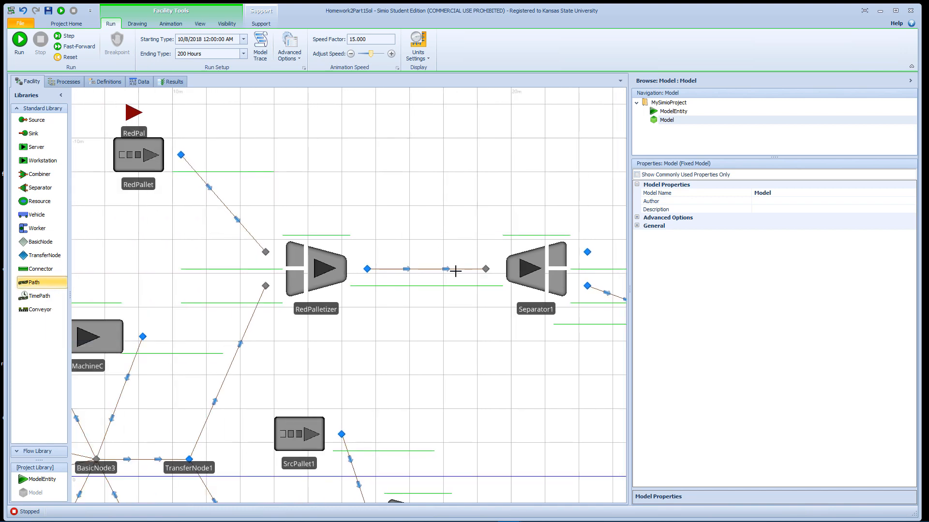
key("Escape")
left_click(38, 296)
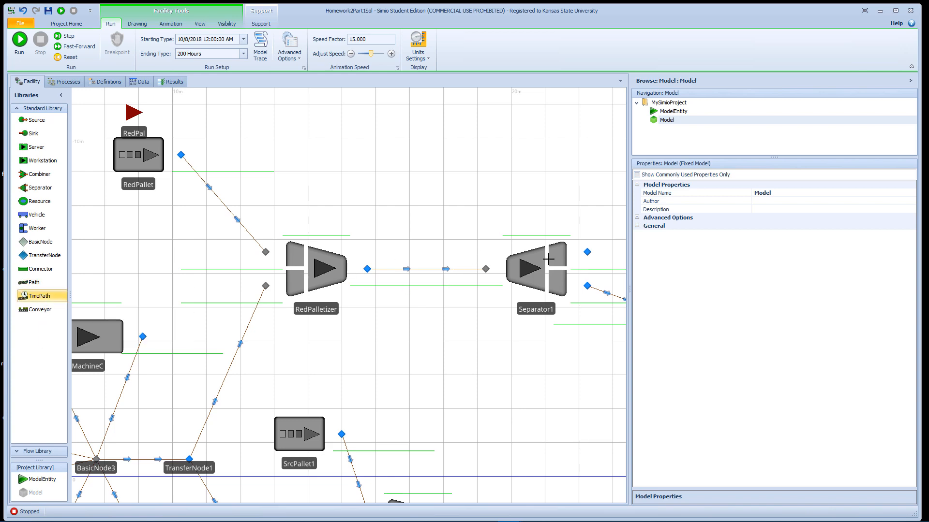
left_click(587, 252)
left_click(613, 184)
left_click(245, 188)
left_click(266, 252)
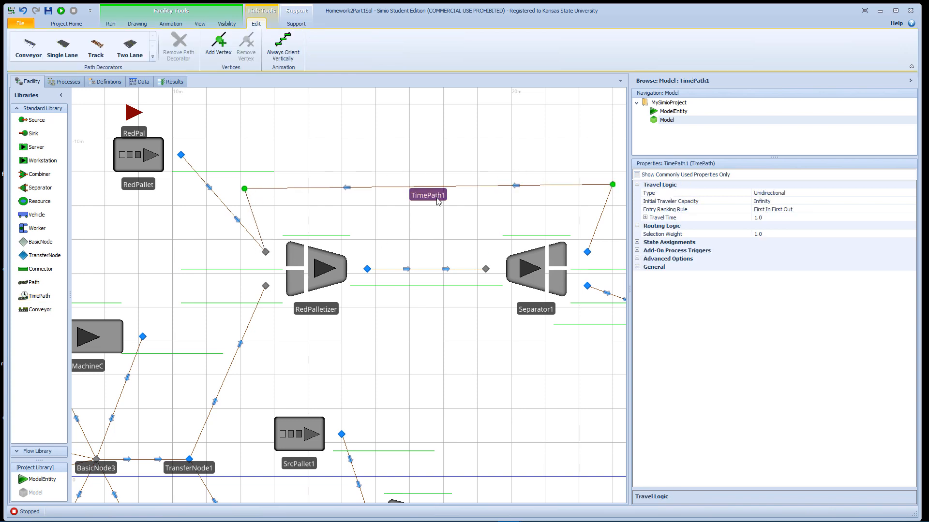
- Set the travel time of the pallet-return TimePath to Random.Exponential(30)
left_click(794, 218)
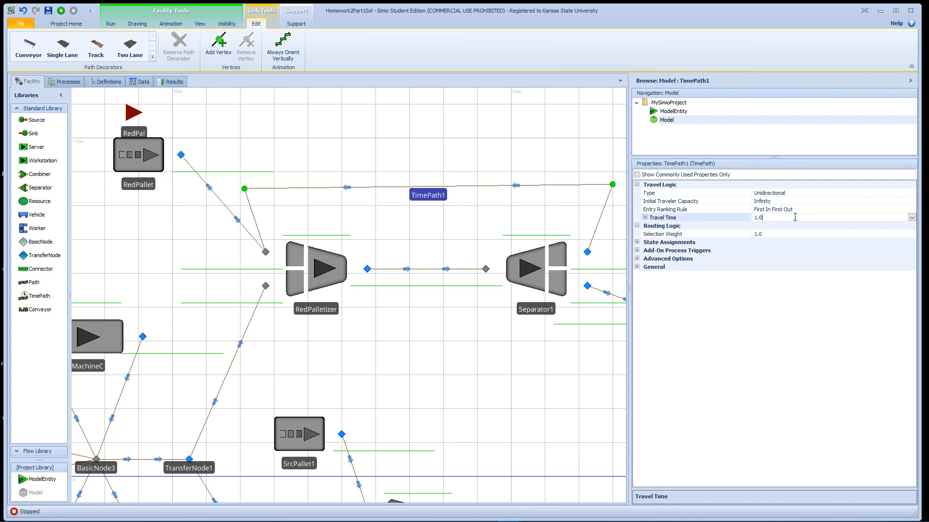
left_click(909, 217)
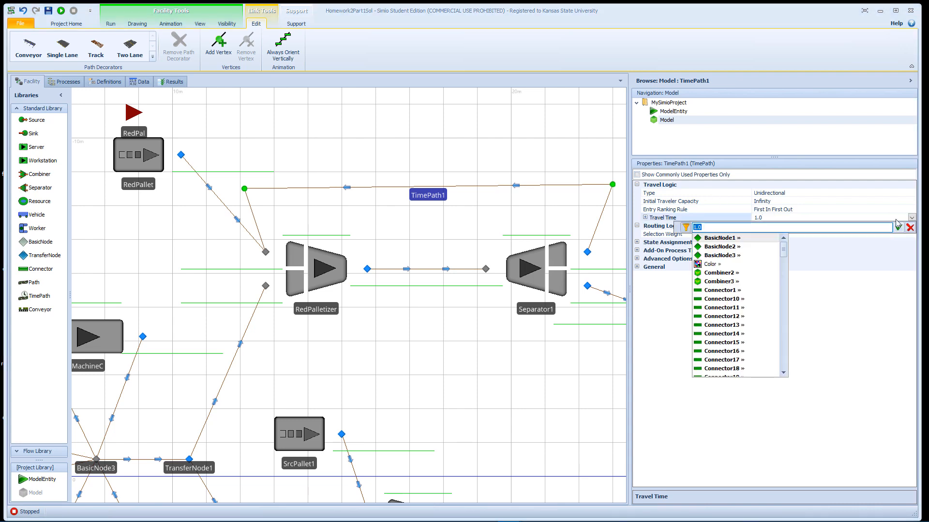
type("Ran")
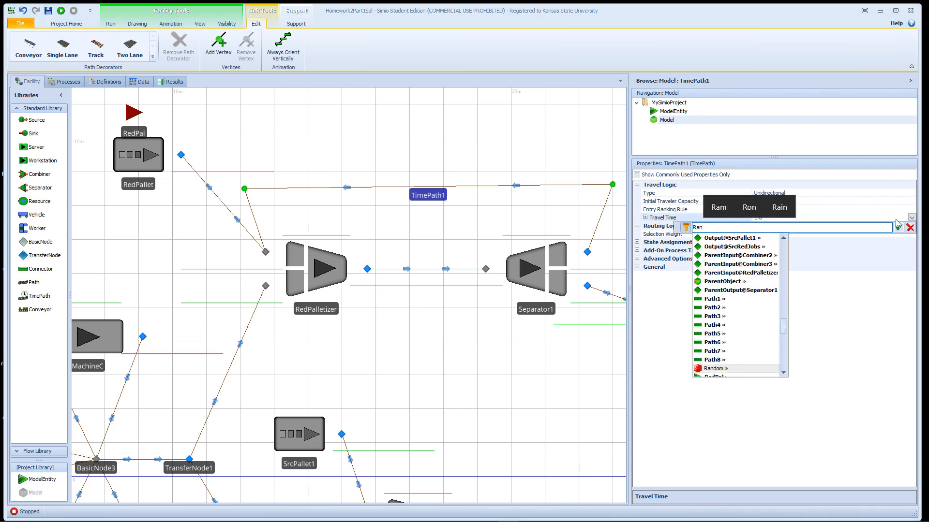
type("dom")
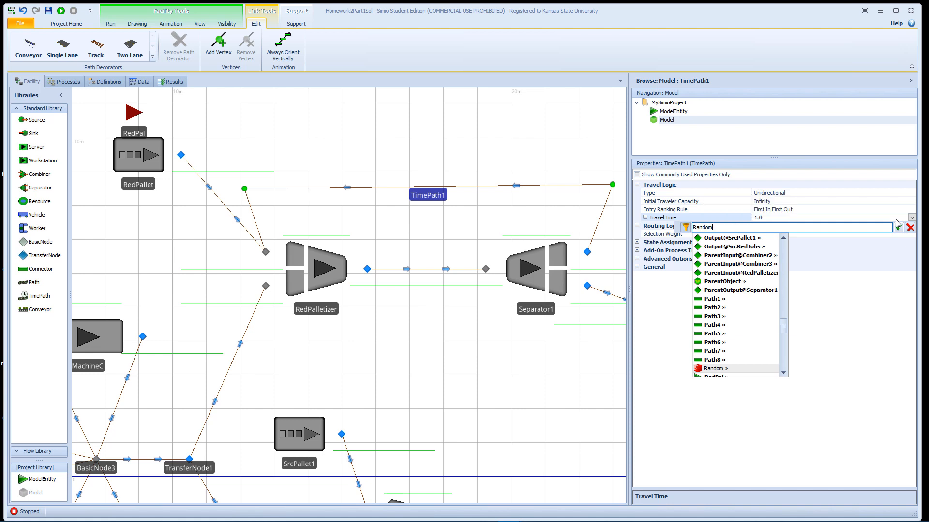
type(".Exp")
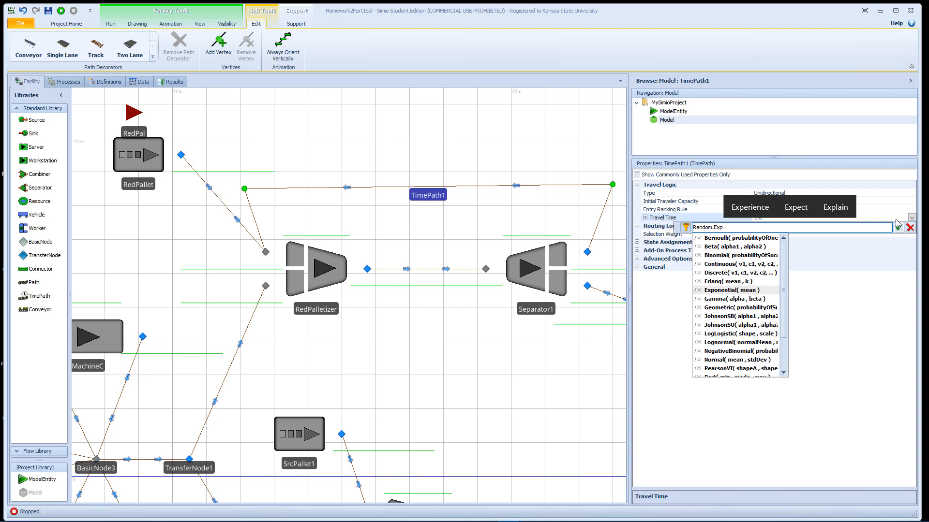
key("Tab")
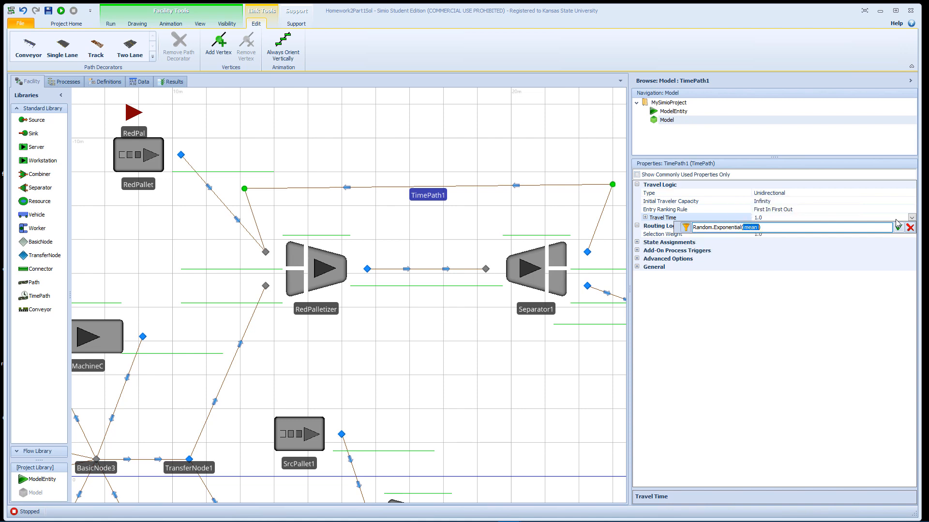
type("30")
left_click(897, 227)
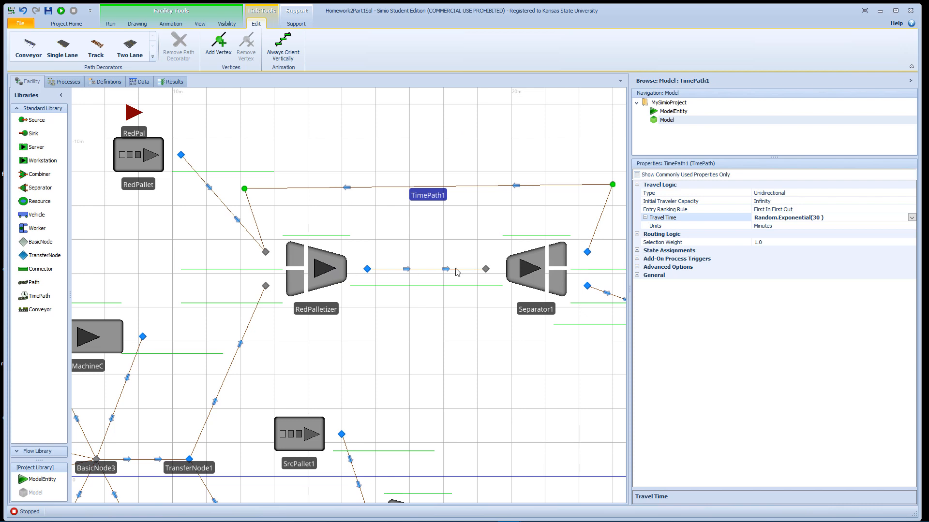
- Set RedPalletizer's batch quantity to 10
left_click_drag(531, 228, 481, 234)
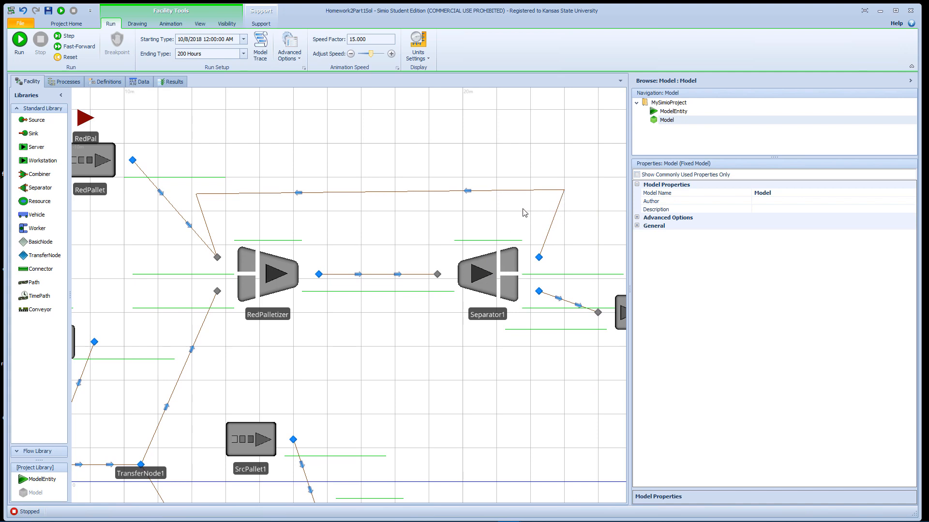
left_click(496, 264)
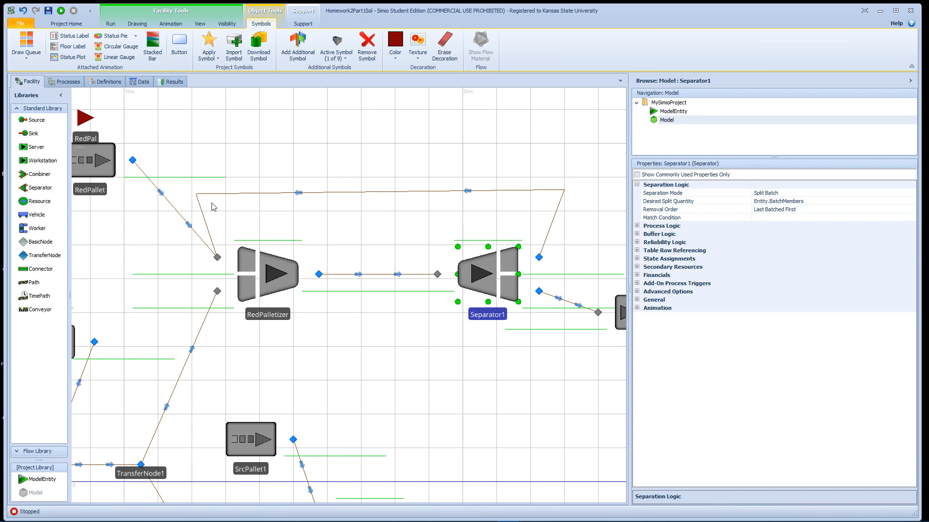
left_click(329, 193)
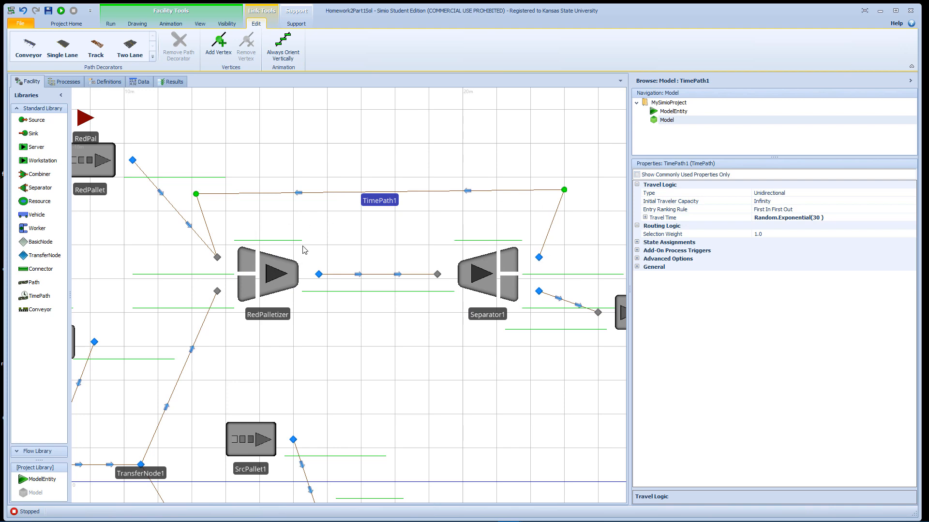
left_click_drag(305, 226, 355, 214)
left_click(341, 245)
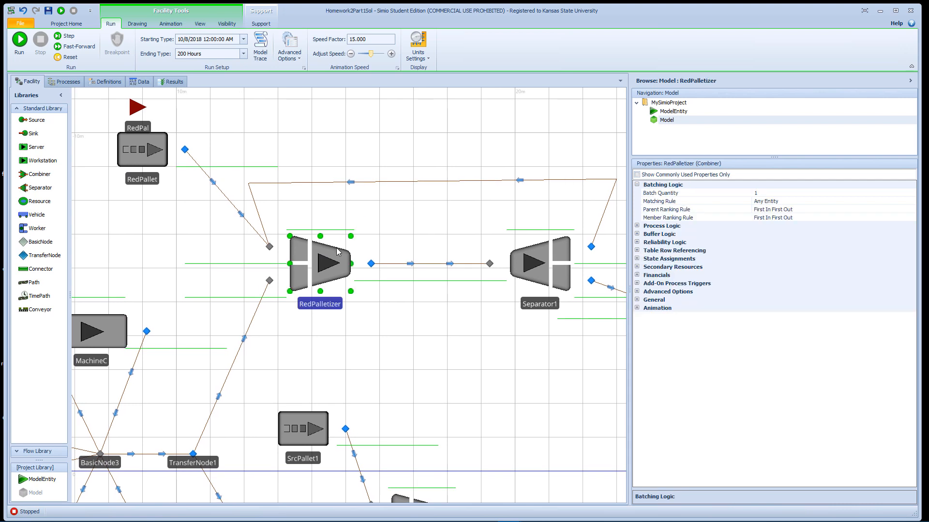
left_click(769, 194)
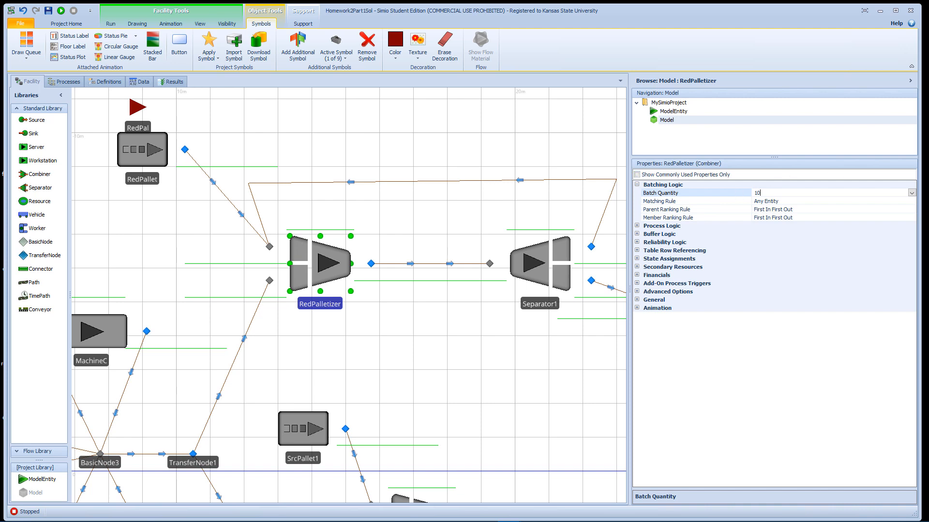
key("Return")
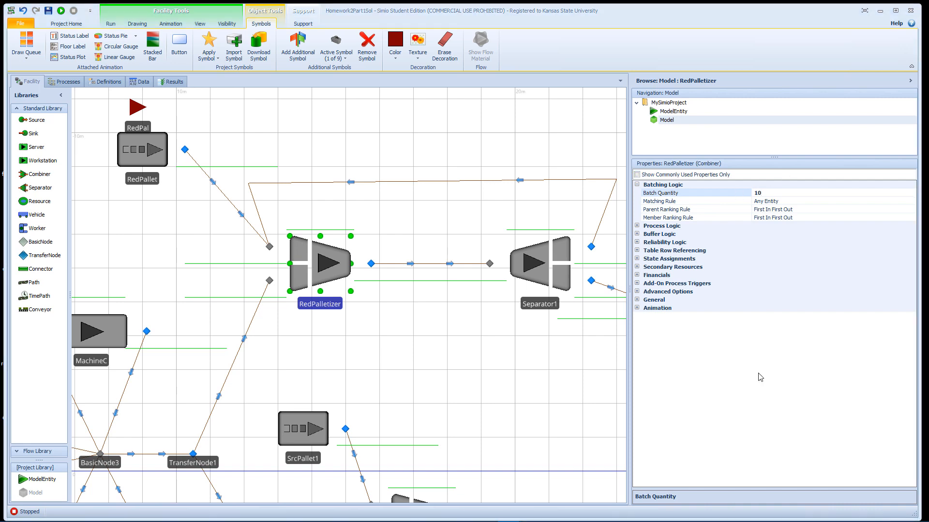
- Select Combiner2 and Combiner3 together and set their batch quantity to 5
left_click_drag(543, 409, 507, 278)
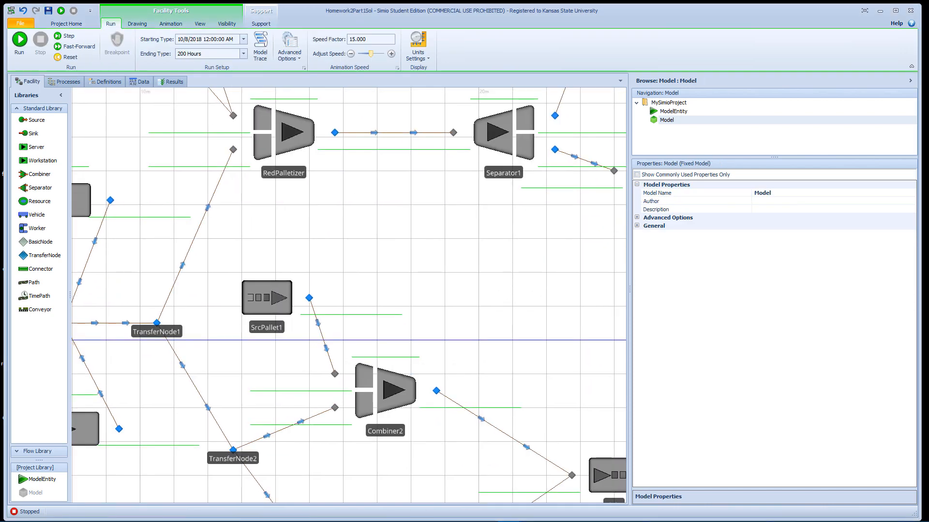
left_click(394, 392)
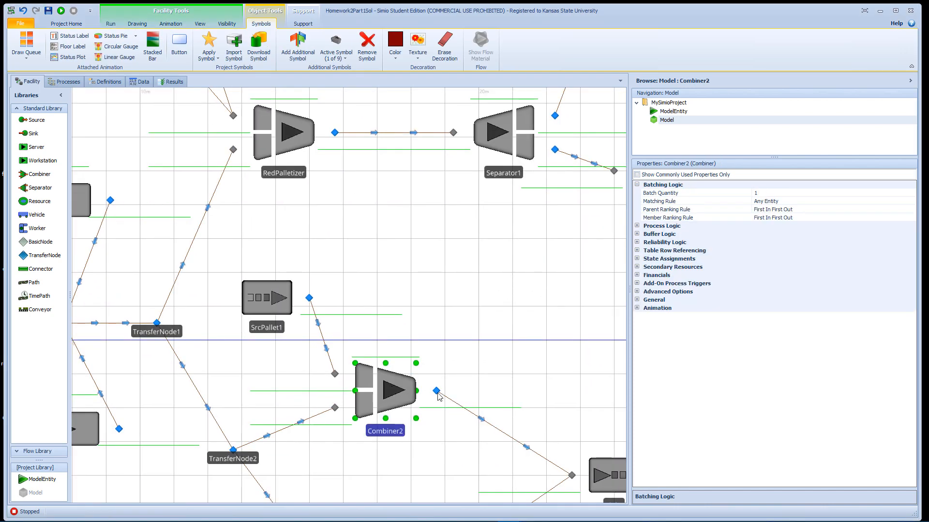
scroll(496, 353, "down", 2)
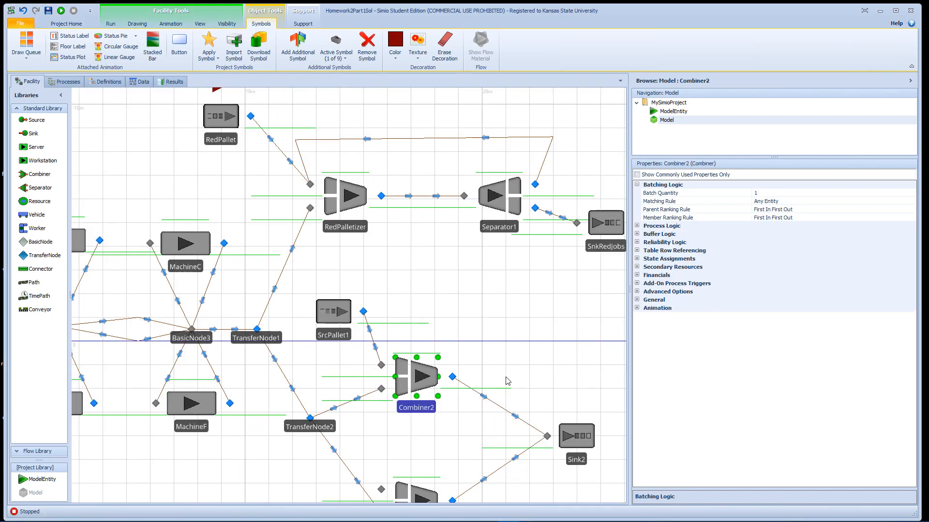
left_click_drag(508, 376, 488, 290)
left_click(415, 300)
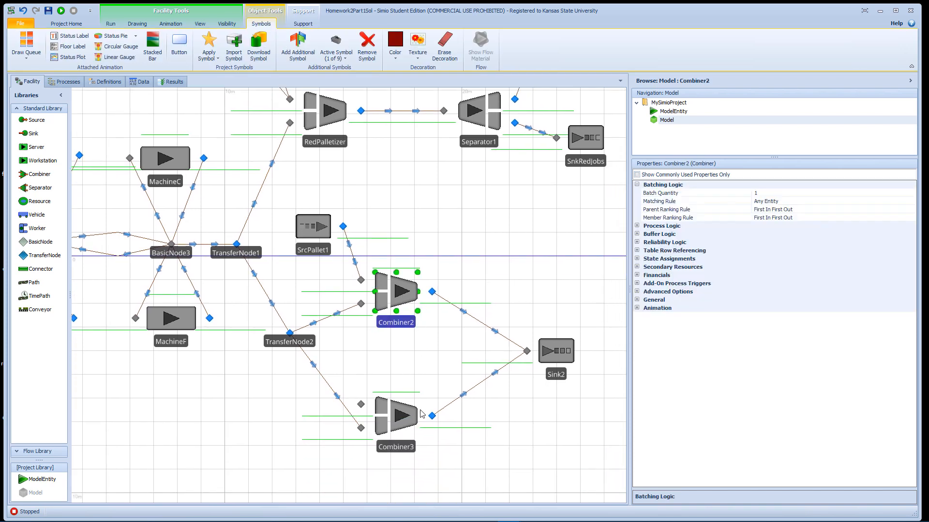
left_click(410, 419, "ctrl")
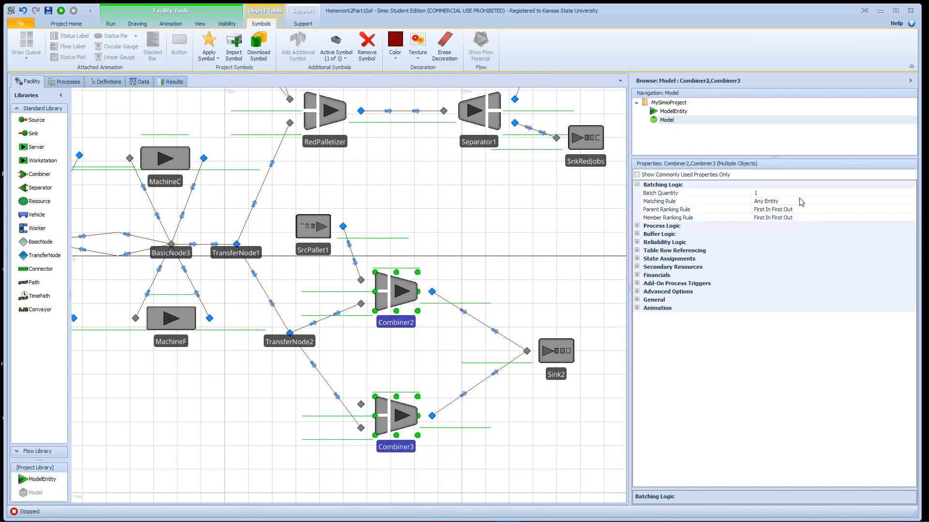
left_click(777, 194)
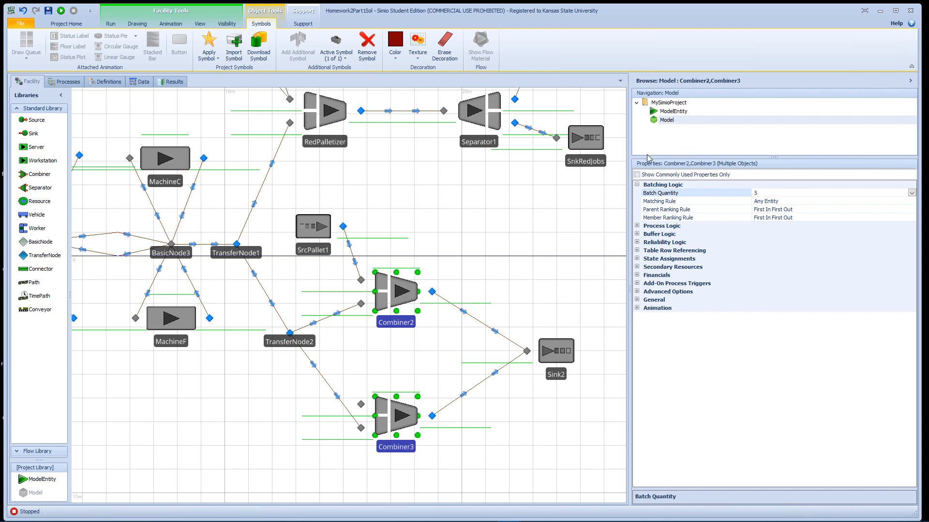
left_click(647, 227)
- Set the processing time of Combiner2 and Combiner3 to Random.Uniform(8,10)
left_click(637, 226)
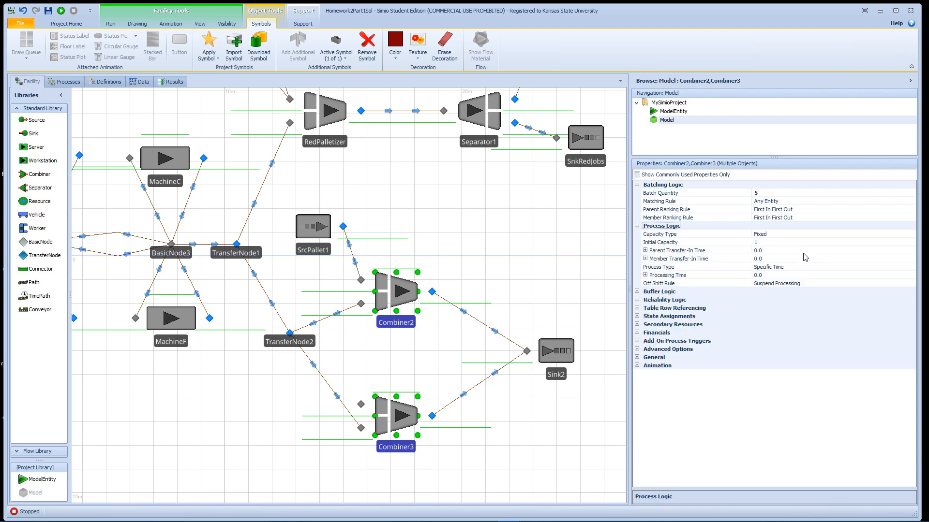
left_click(782, 275)
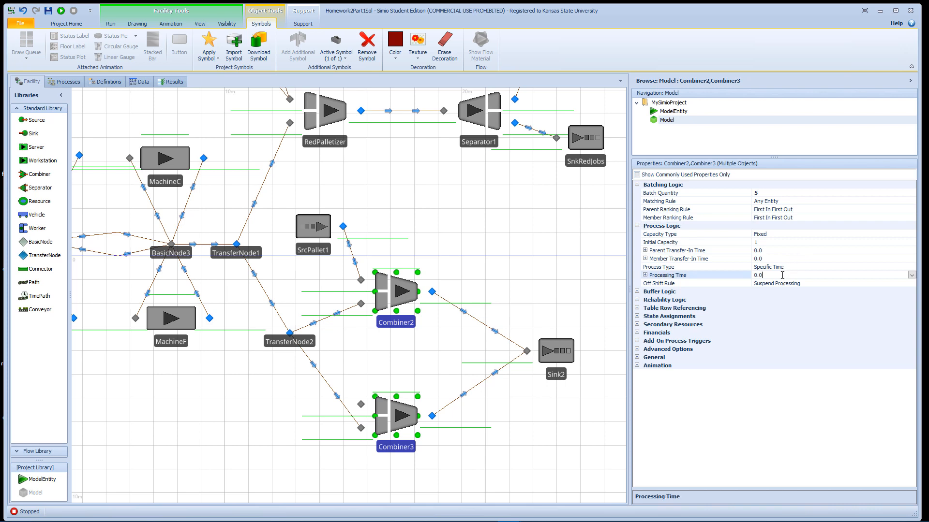
left_click(911, 275)
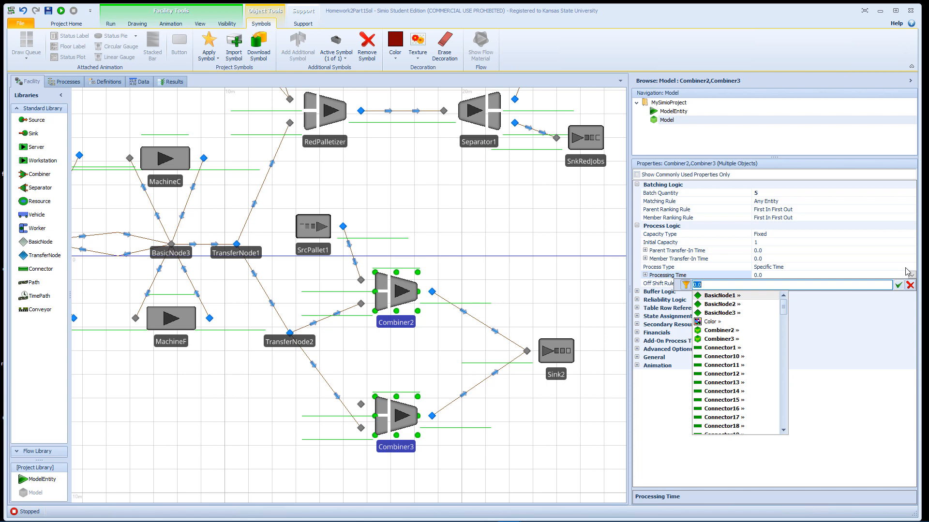
type("Ran")
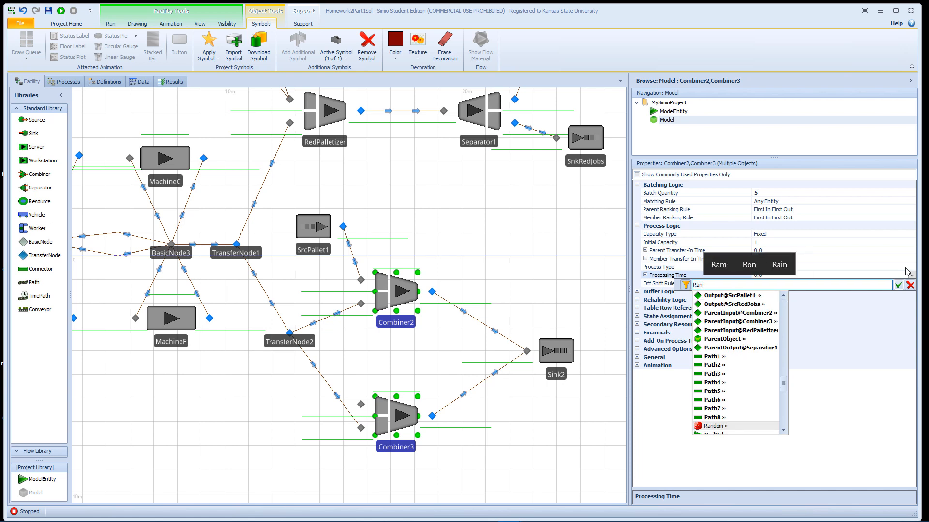
type("dom.Un")
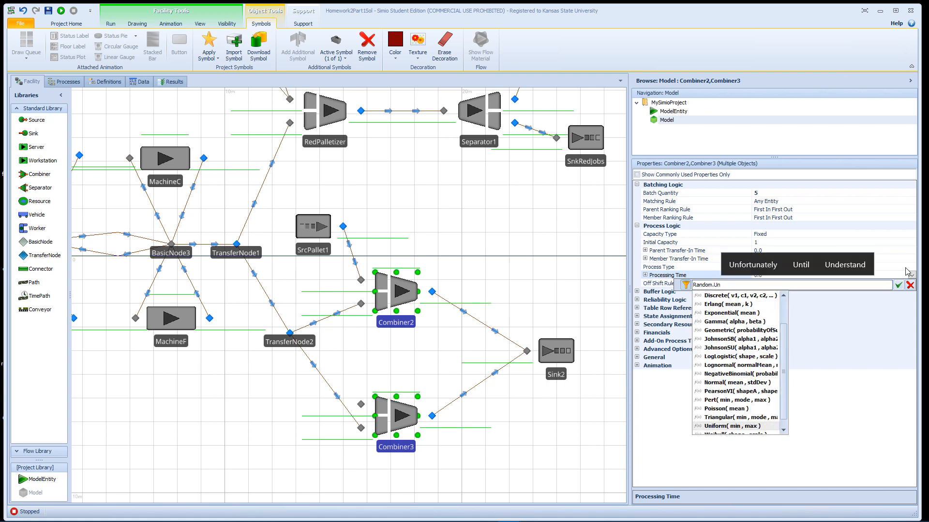
key("Return")
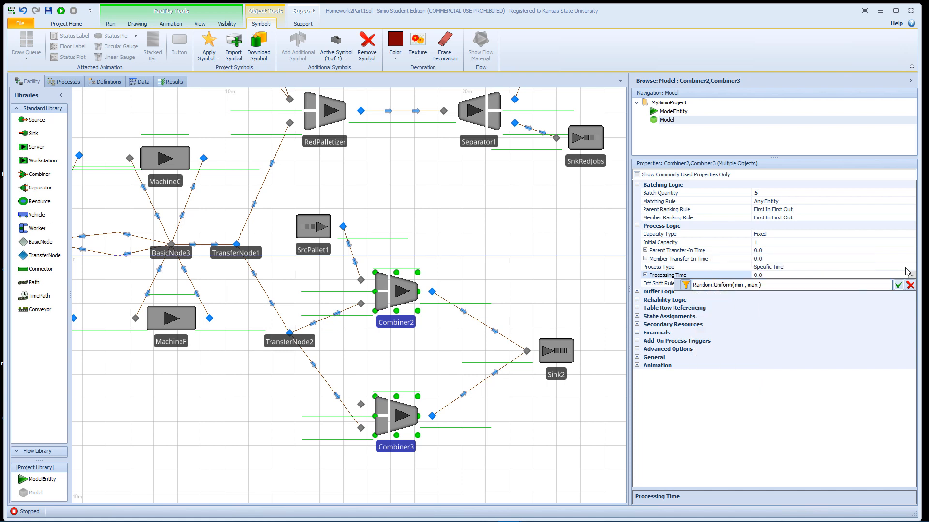
key("shift+Right")
key("shift+Right")
key("shift+Right")
key("shift+Right")
key("shift+Right")
key("shift+Right")
key("shift+Right")
key("shift+Right")
type("8")
key("Return")
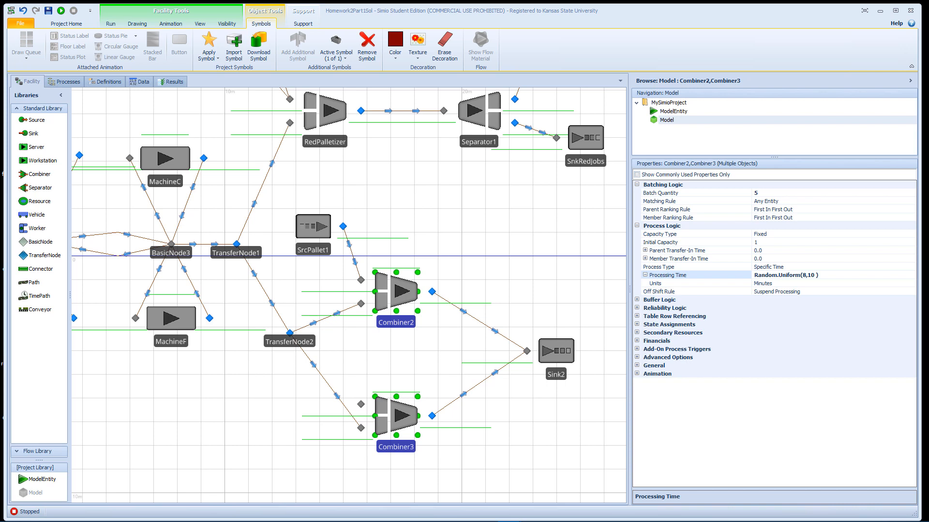
- Set the processing time of RedPalletizer to Random.Uniform(12,15)
left_click(341, 114)
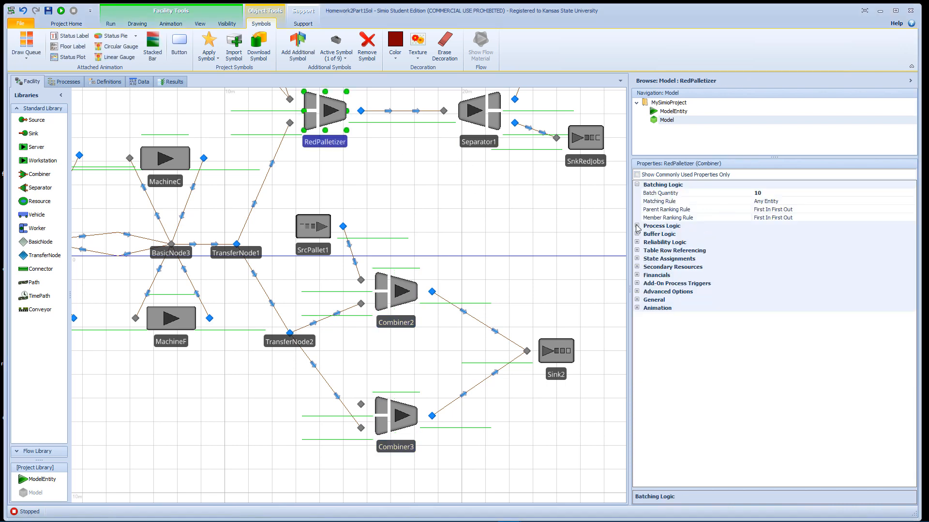
left_click(637, 225)
left_click(780, 274)
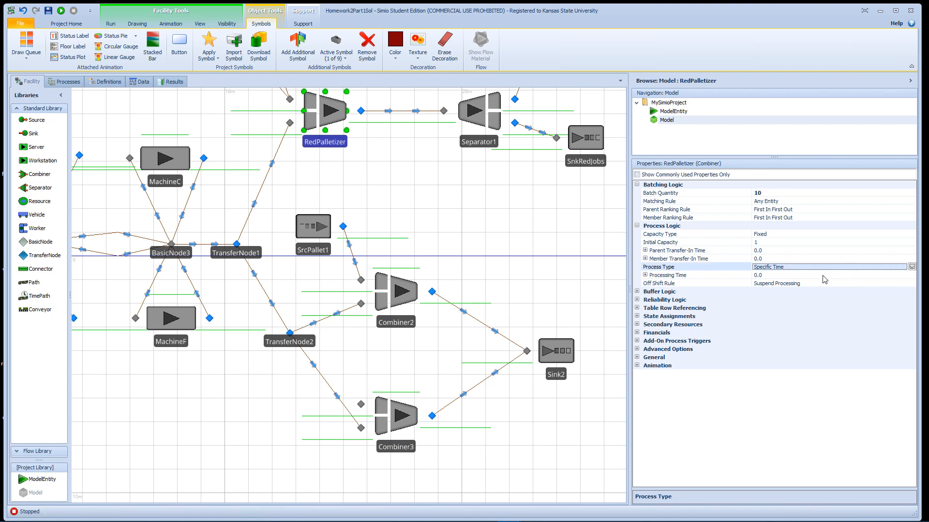
left_click(910, 276)
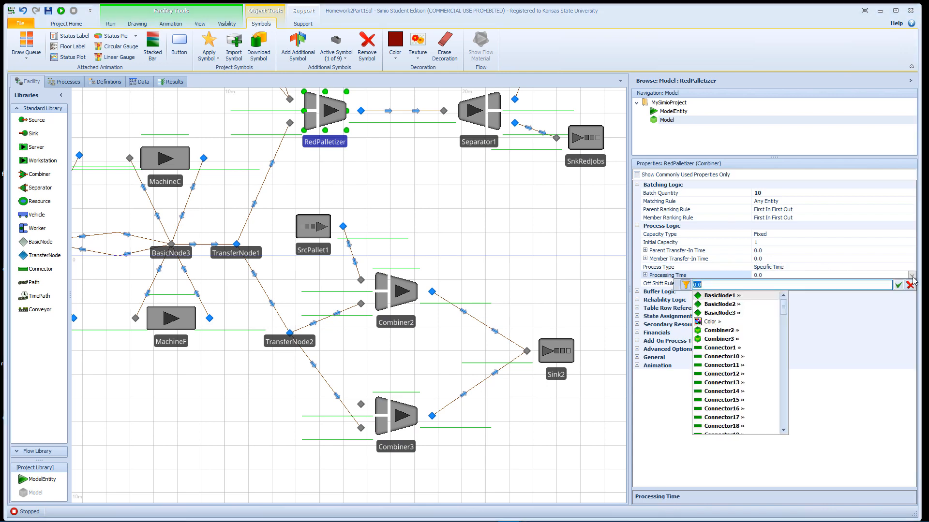
type("R")
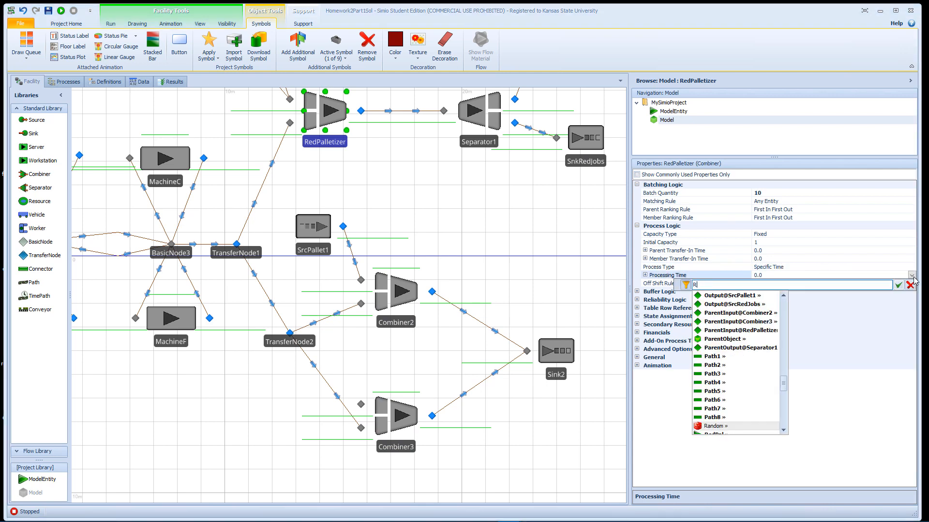
type("ando")
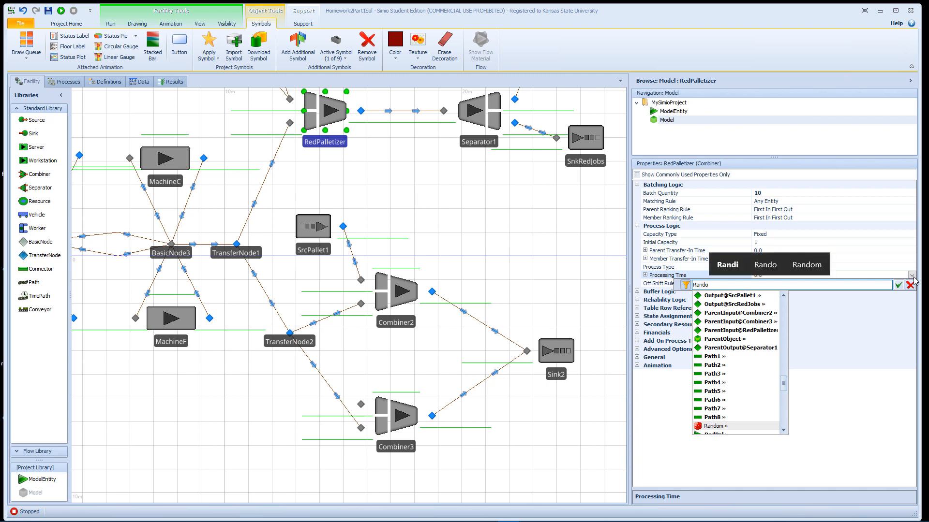
type("m.Uniform( min , max )")
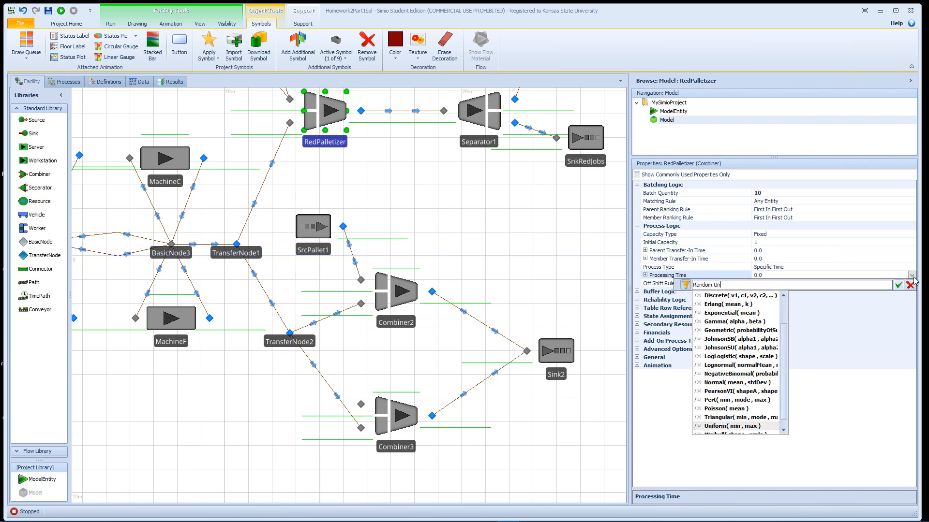
key("Return")
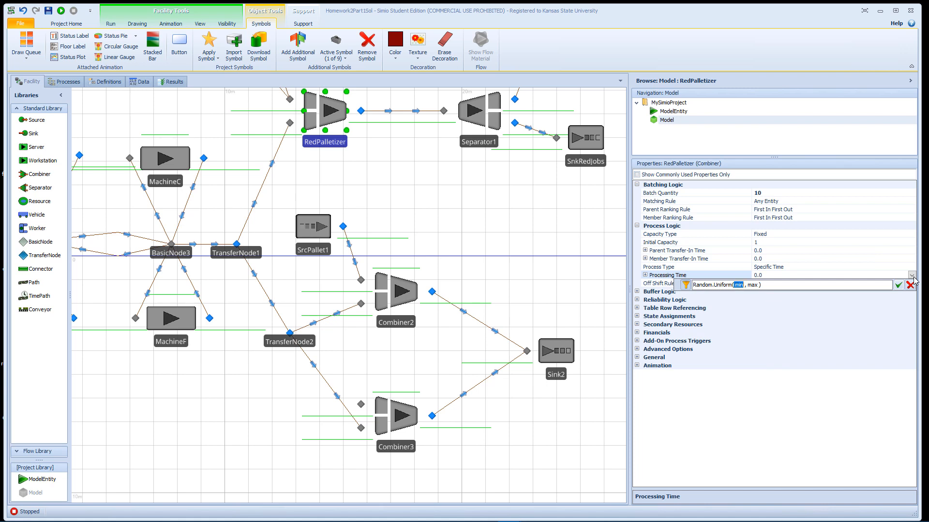
key("shift+Right")
key("shift+Right")
key("shift+Right")
key("shift+Right")
key("shift+Right")
key("shift+Right")
key("shift+Right")
type("12,15")
key("Return")
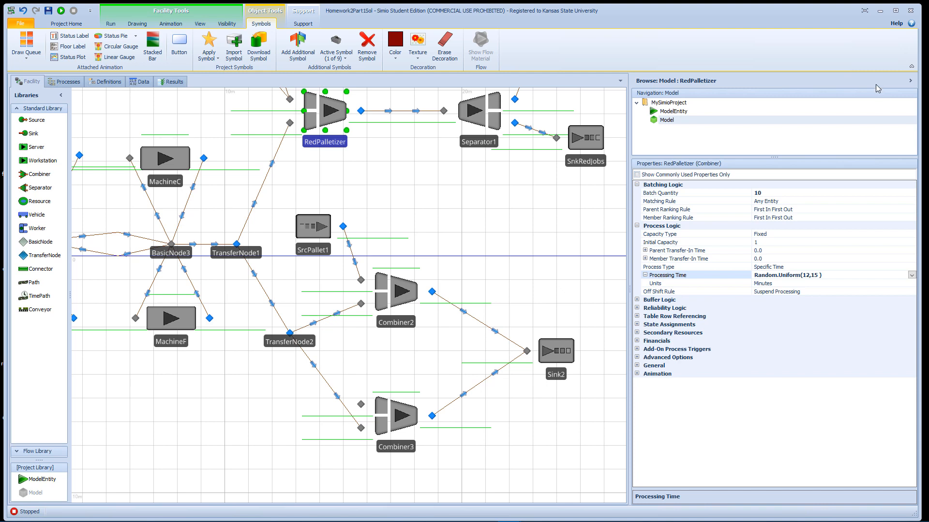
- Move Combiner2 slightly farther away from TransferNode2 and Combiner3
left_click_drag(400, 293, 412, 282)
left_click(332, 311)
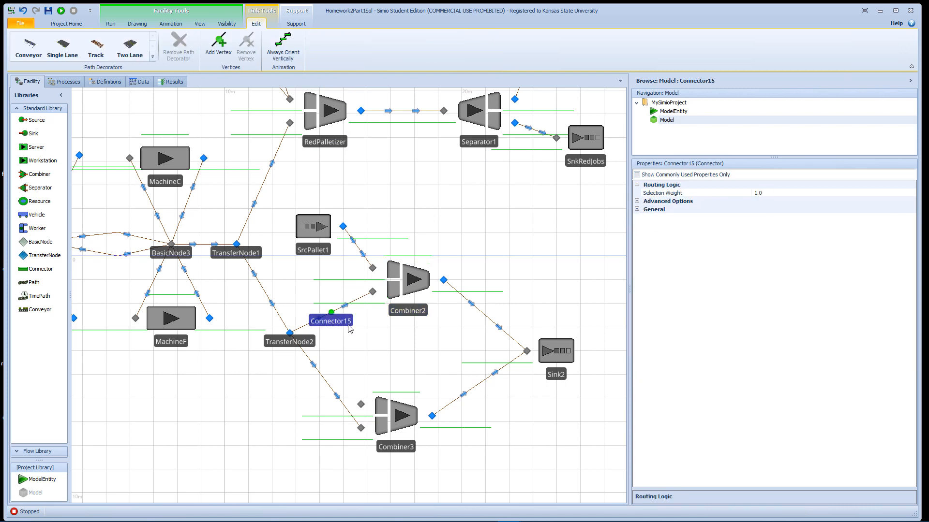
left_click(407, 290)
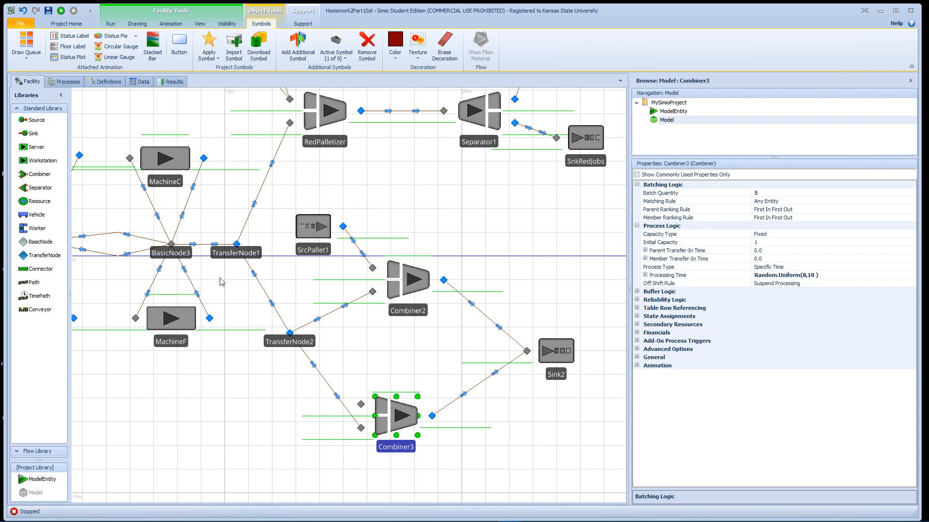
- Duplicate the SrcPallet1 source, place the copy beside Combiner3's inputs and rename it SrcPallet2
left_click(328, 249)
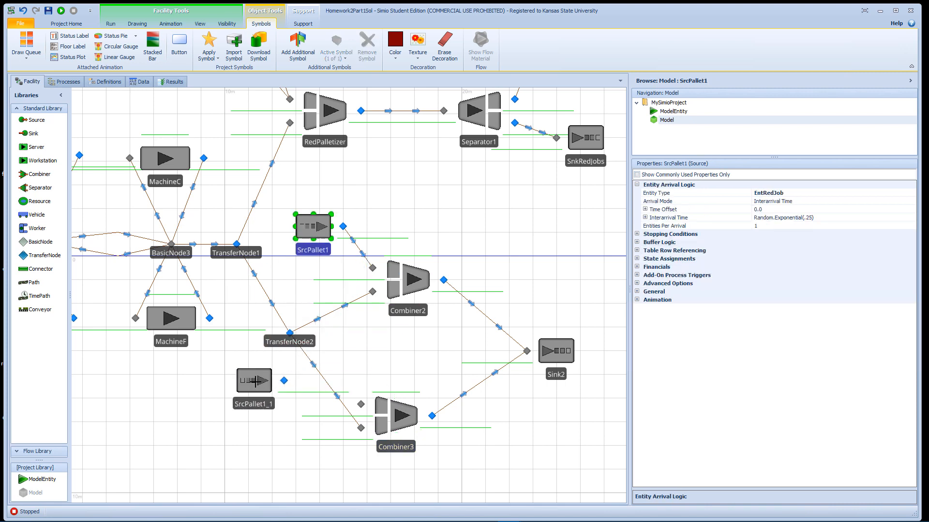
left_click(256, 383)
double_click(266, 405)
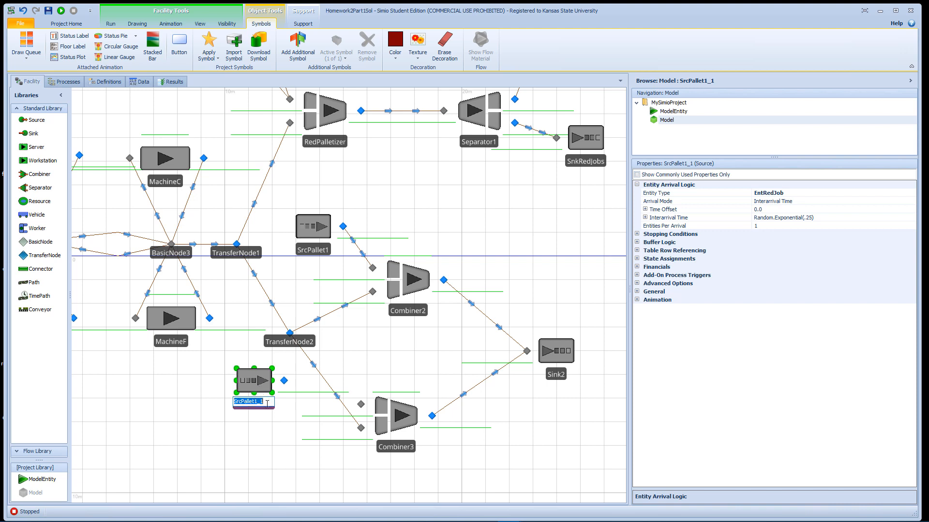
left_click_drag(266, 404, 255, 407)
type("2")
left_click(283, 417)
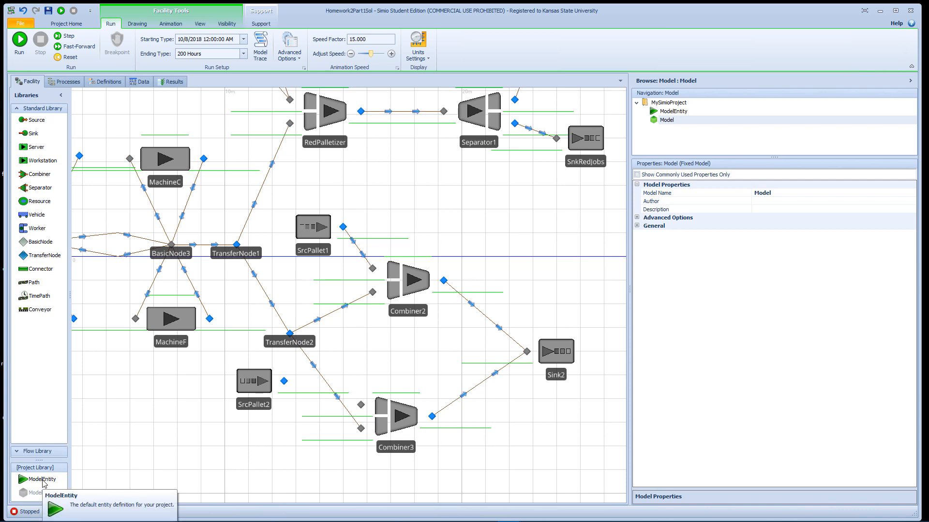
- Place a new ModelEntity next to SrcPallet2 and name it OtherPal
left_click_drag(44, 482, 220, 381)
left_click(229, 394)
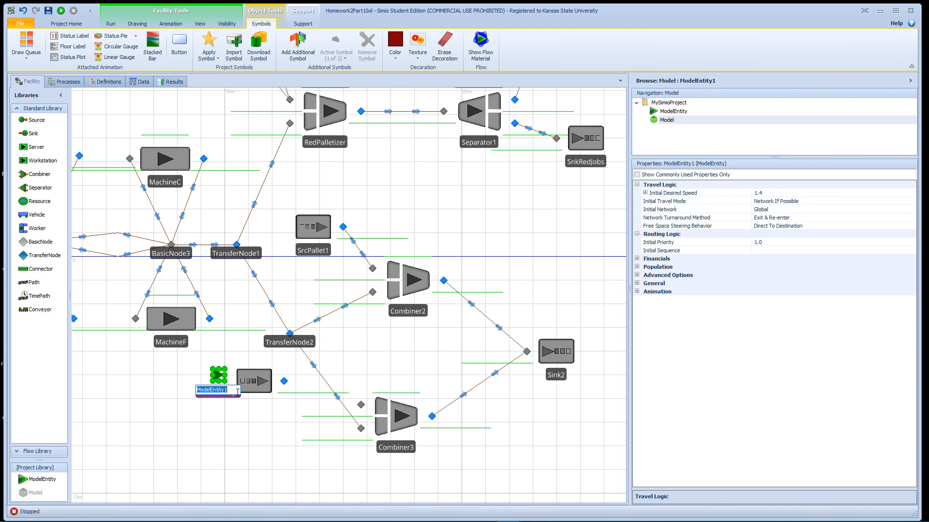
type("OtherP")
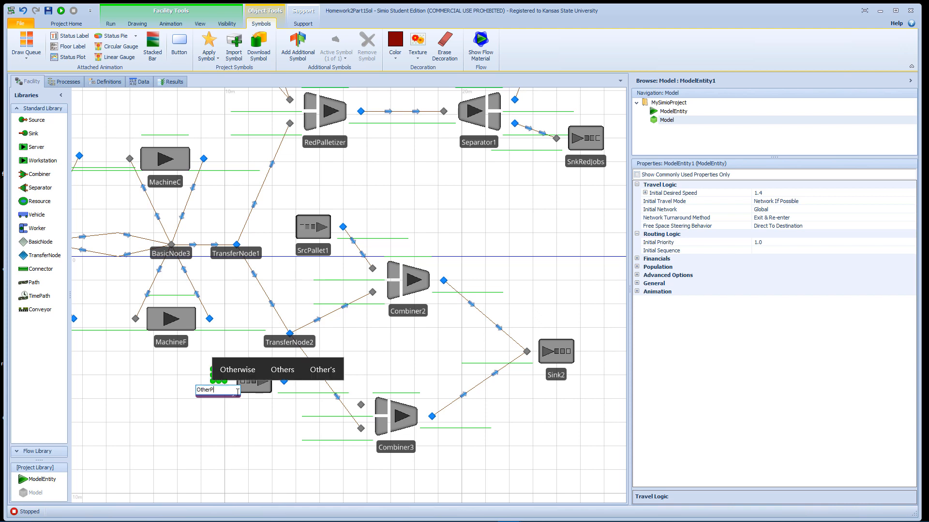
type("al")
key("Return")
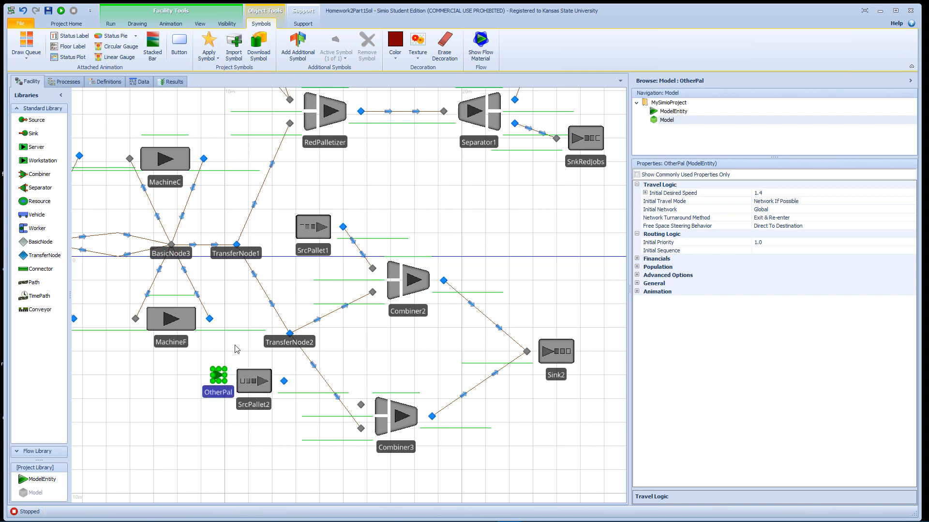
- Set the entity type of SrcPallet2 to OtherPal
left_click(254, 385)
left_click(853, 195)
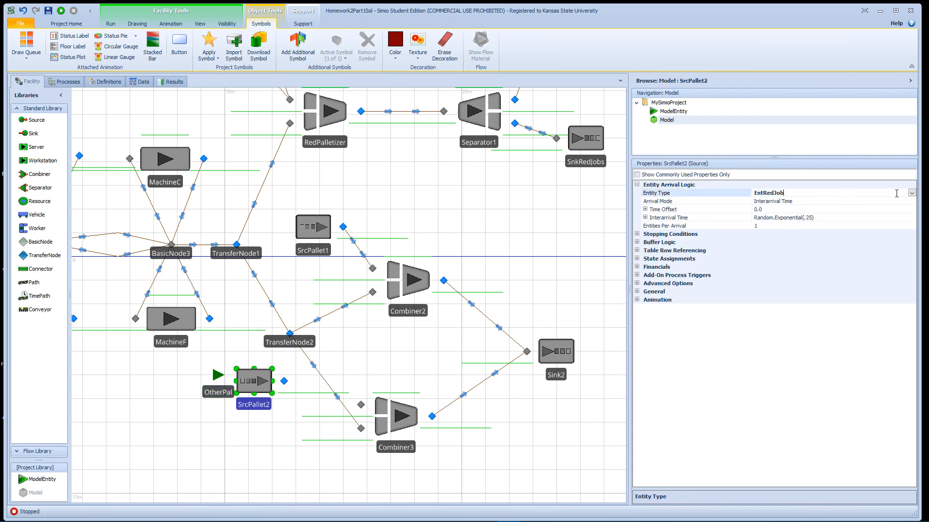
left_click(911, 193)
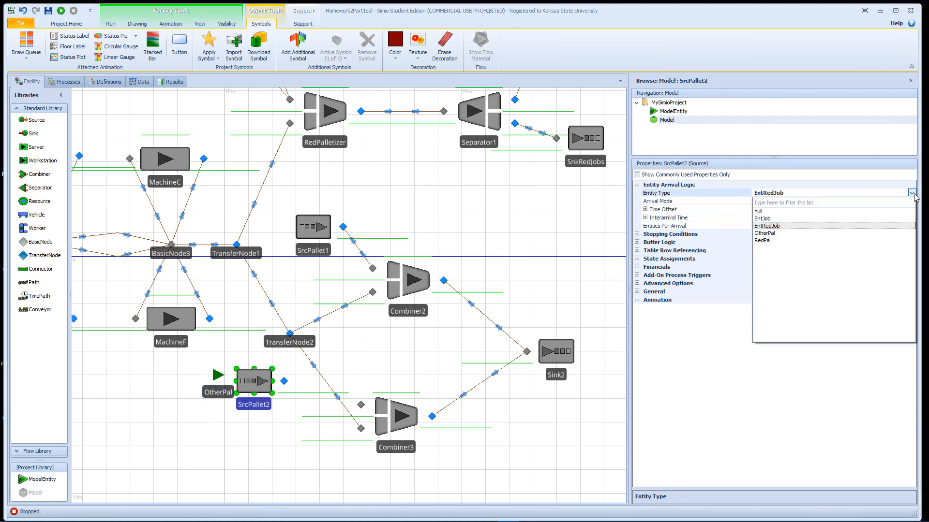
left_click(773, 234)
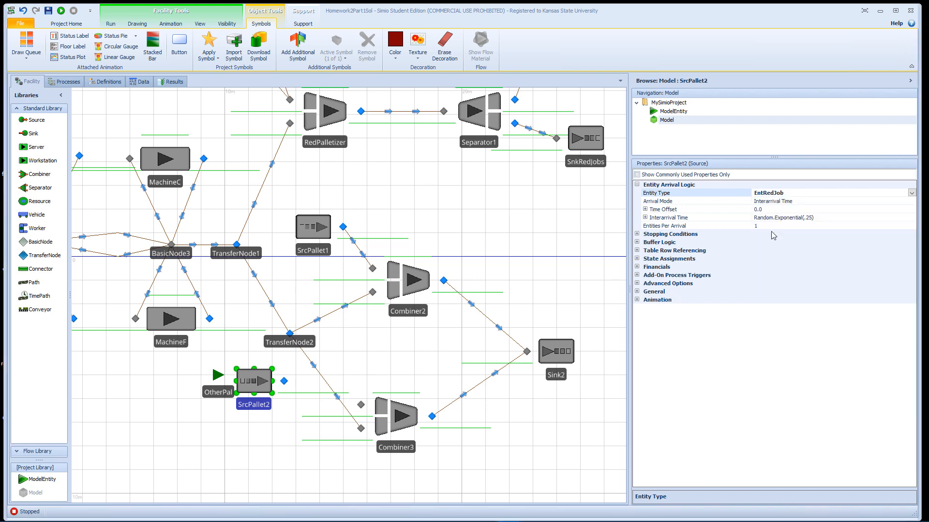
- Set the entity type of SrcPallet1 to OtherPal
left_click(406, 279)
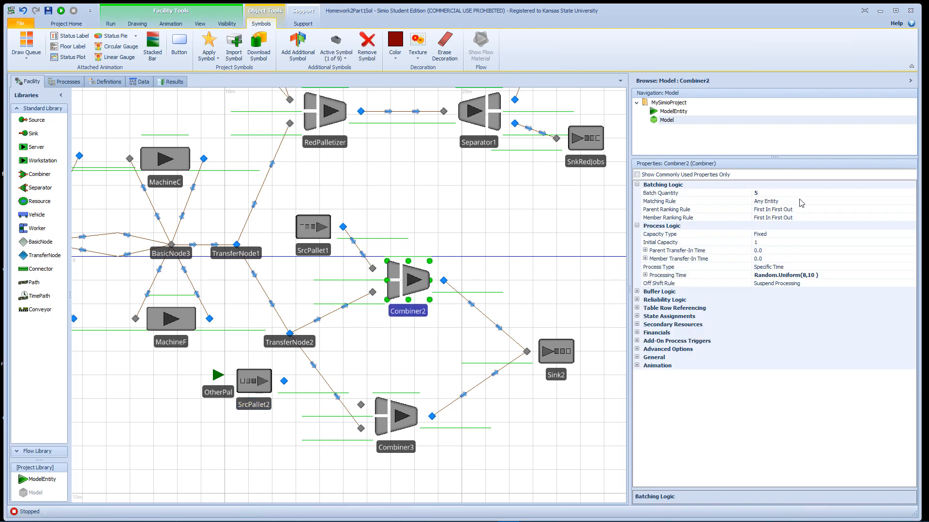
left_click(329, 235)
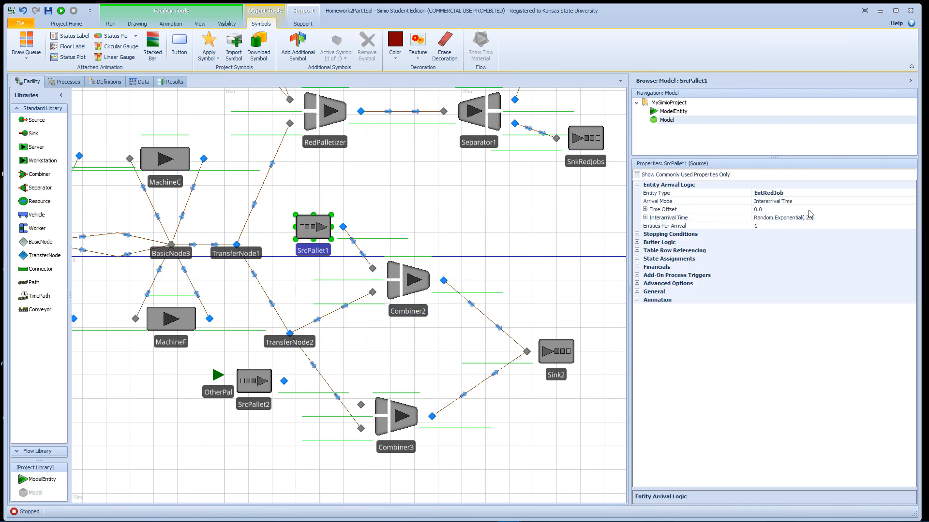
left_click(860, 195)
left_click(911, 193)
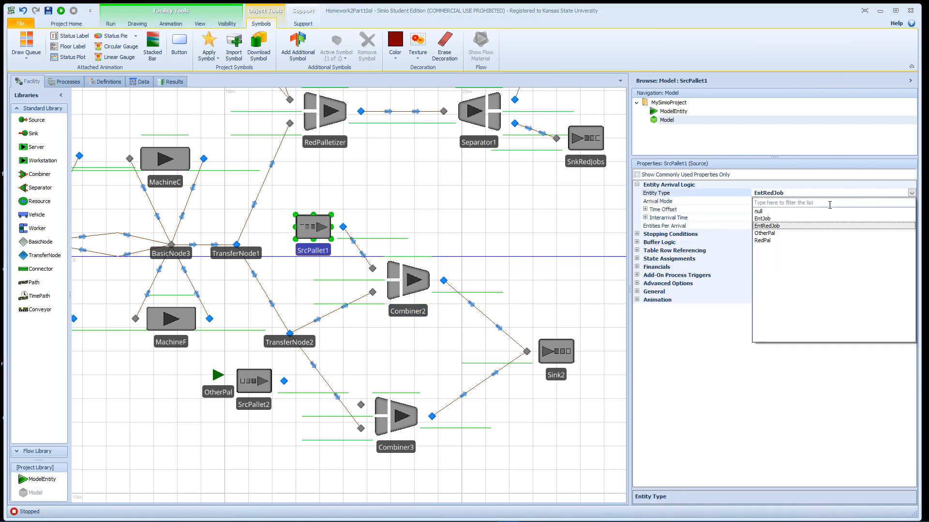
left_click(774, 232)
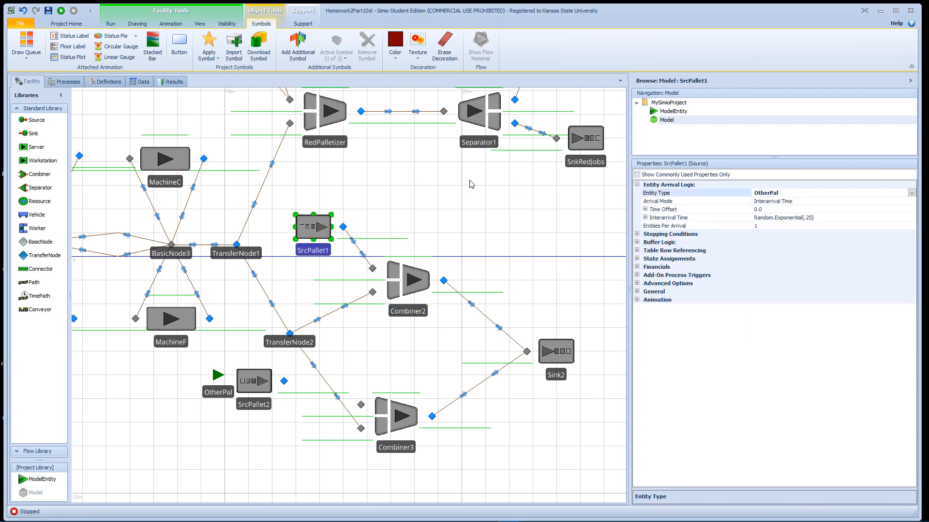
- Set the entity type of the RedPallet source to RedPal
left_click_drag(409, 169, 597, 305)
left_click(358, 146)
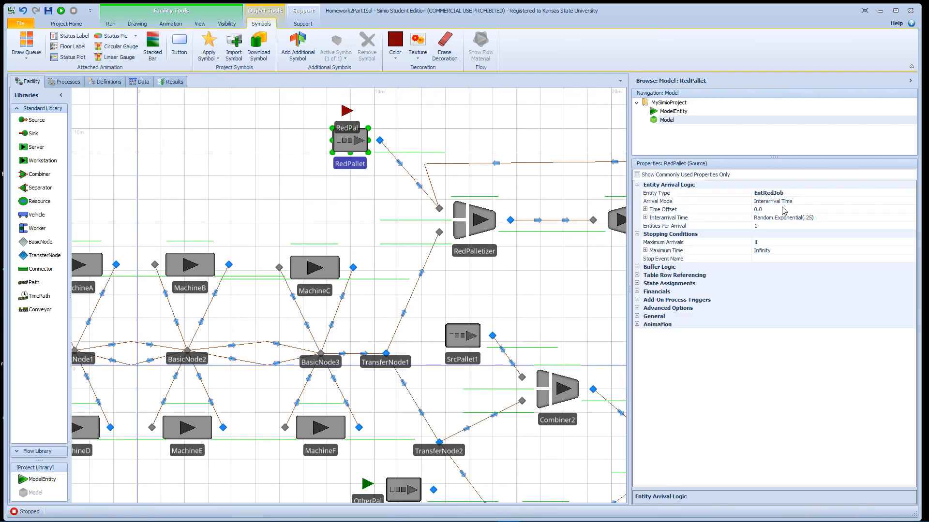
left_click(797, 193)
left_click(911, 193)
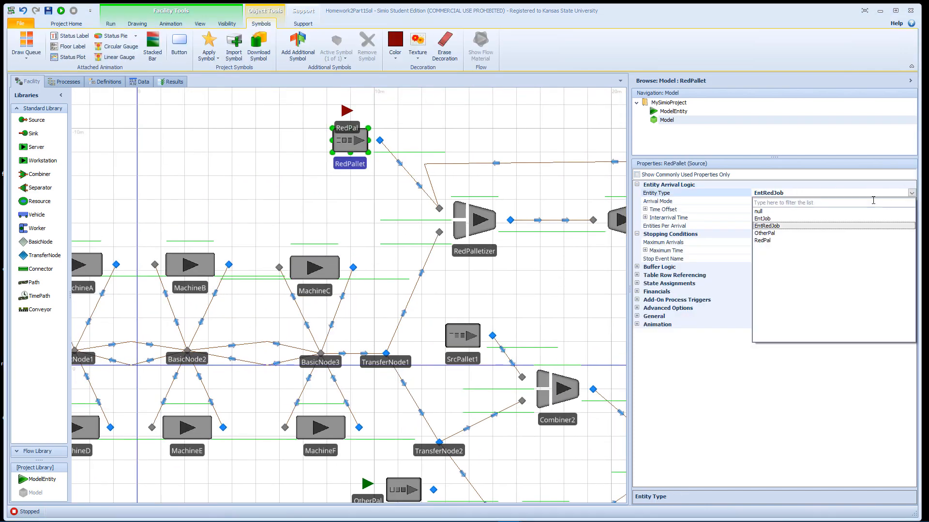
left_click(763, 240)
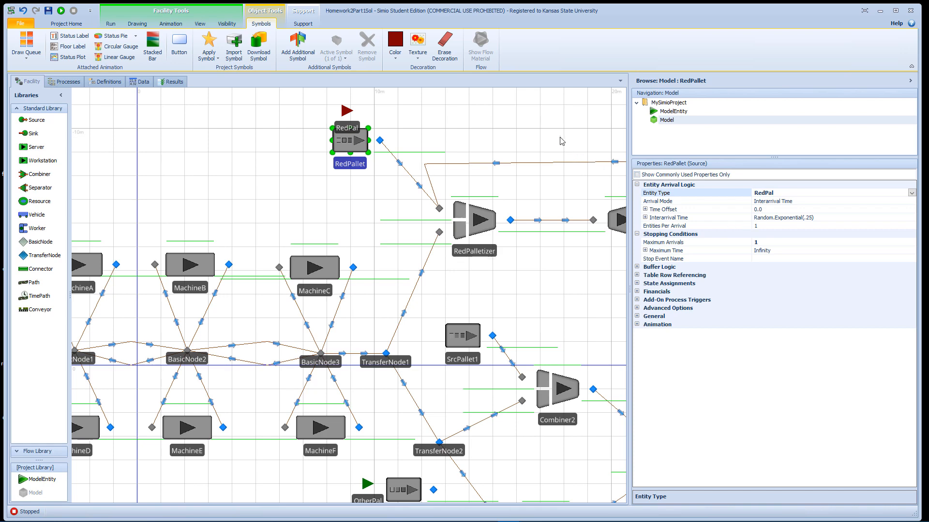
- Link SrcPallet2's output to Combiner3's parent input with a Connector
left_click_drag(561, 141, 531, 111)
left_click_drag(549, 262, 495, 164)
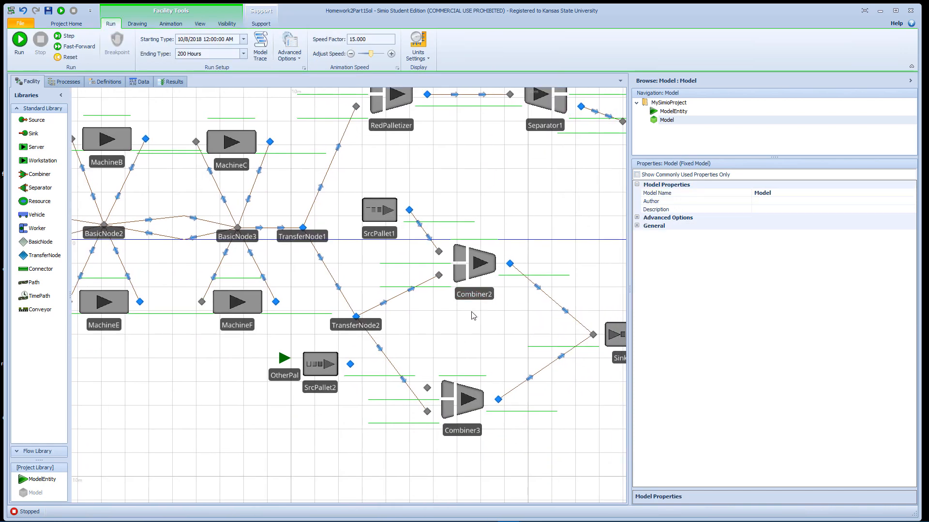
left_click(41, 270)
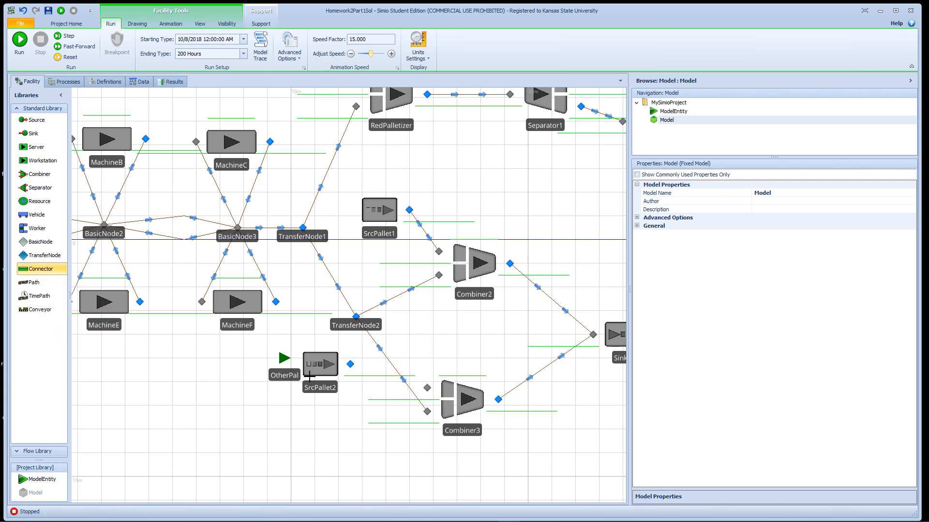
left_click(350, 364)
left_click(427, 388)
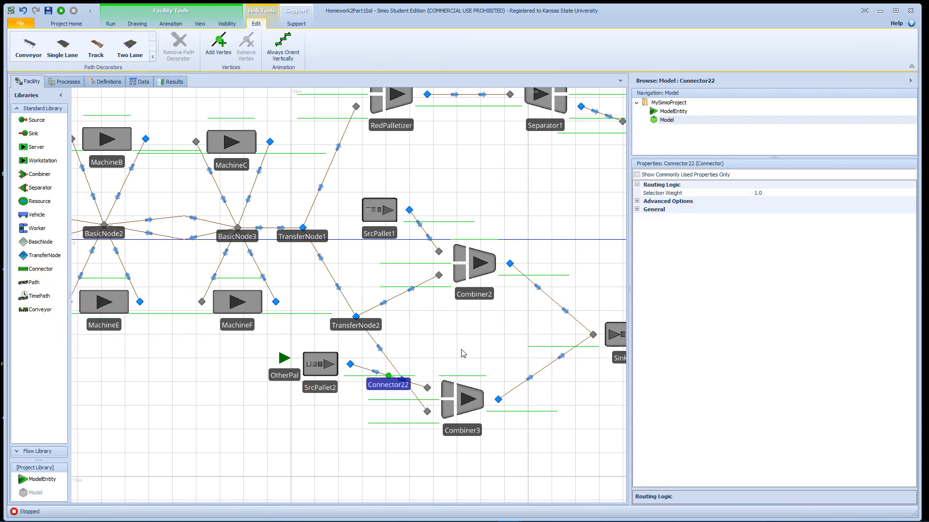
- Change the arrival mode of SrcPallet1 to On Event
left_click(387, 216)
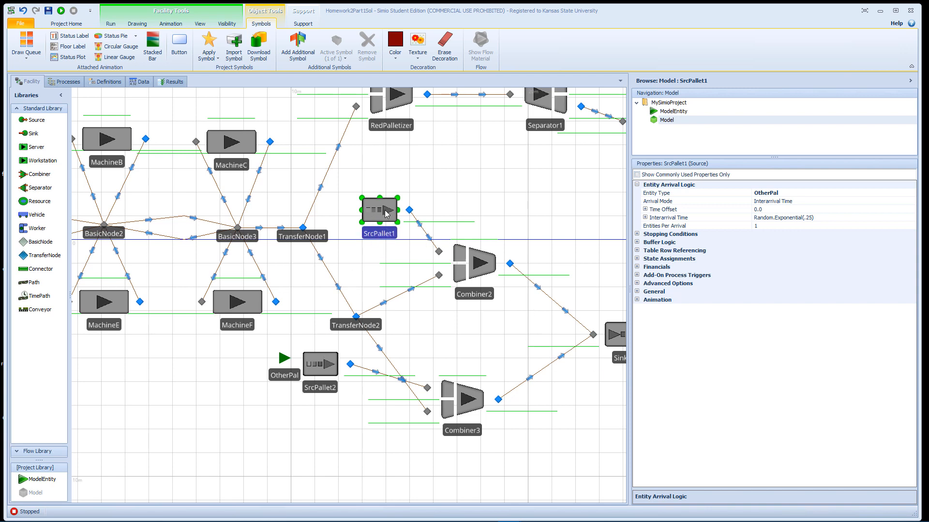
left_click(423, 231)
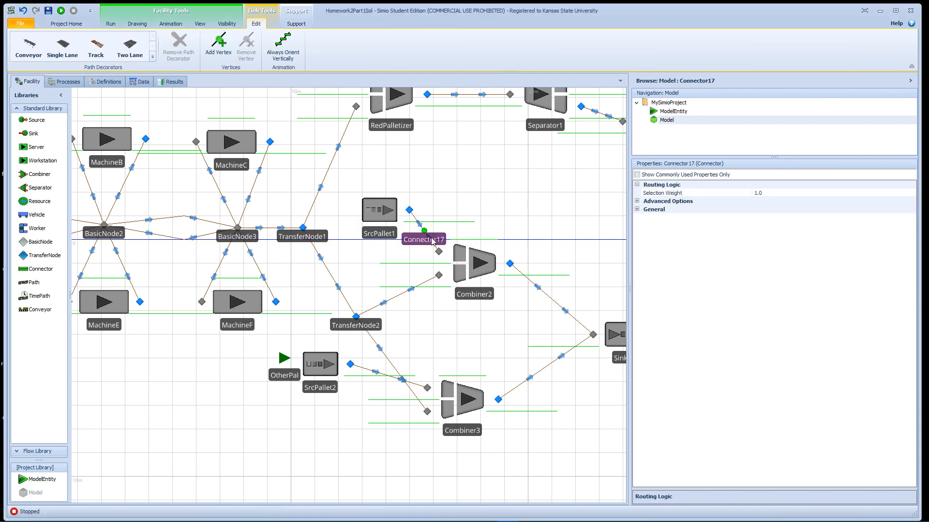
left_click(385, 225)
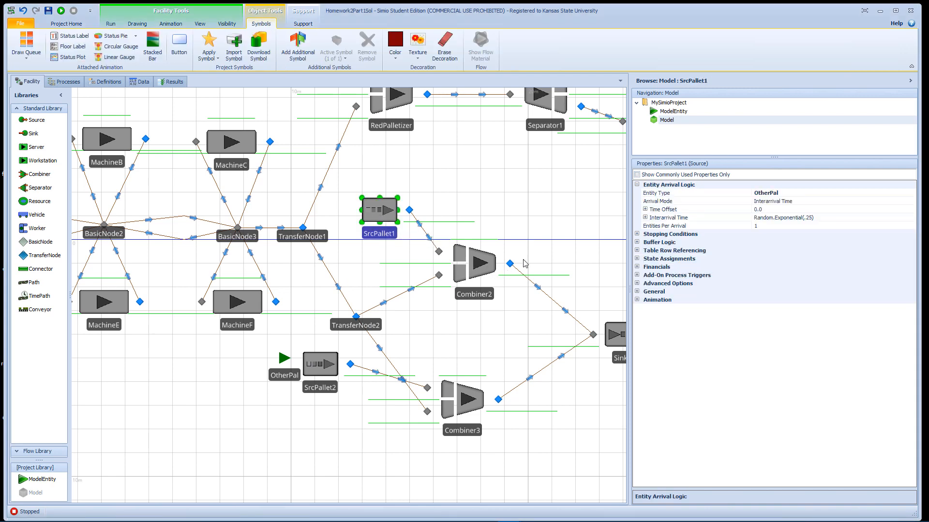
left_click(486, 275)
left_click(389, 221)
left_click(804, 202)
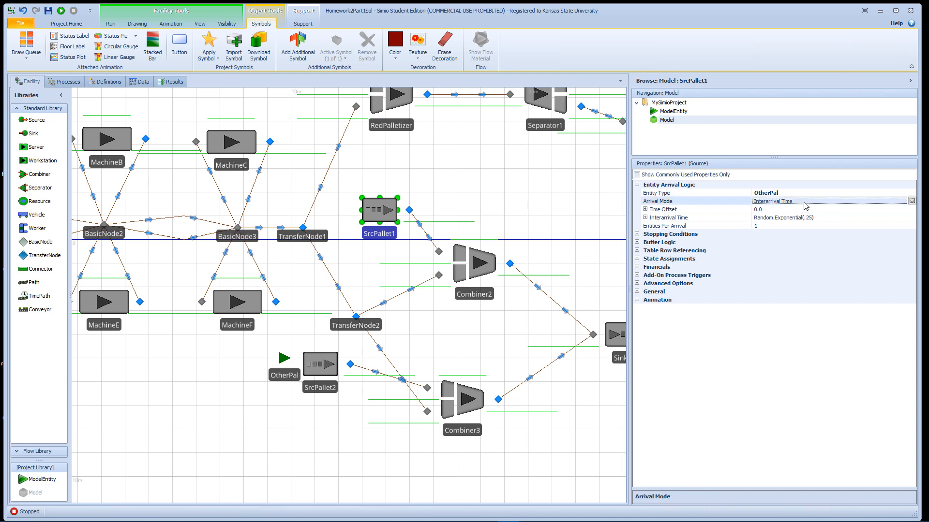
left_click(912, 201)
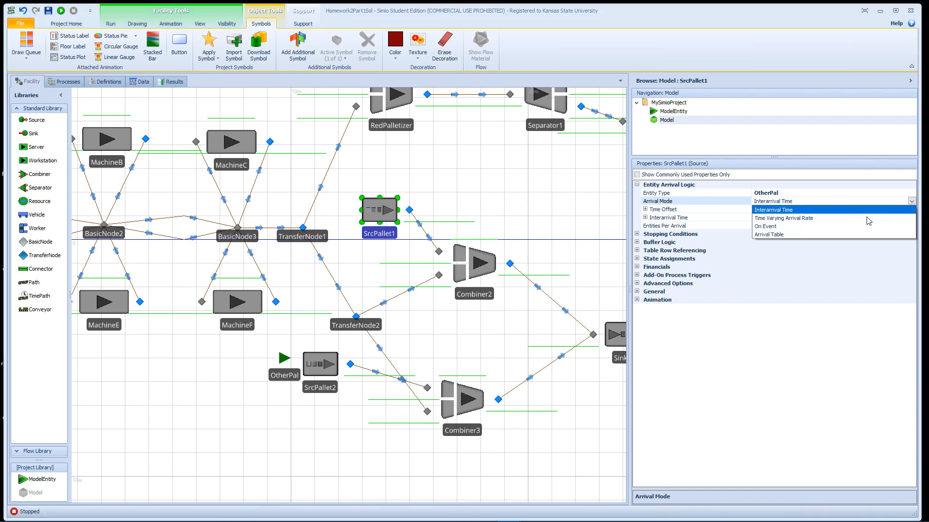
left_click(780, 227)
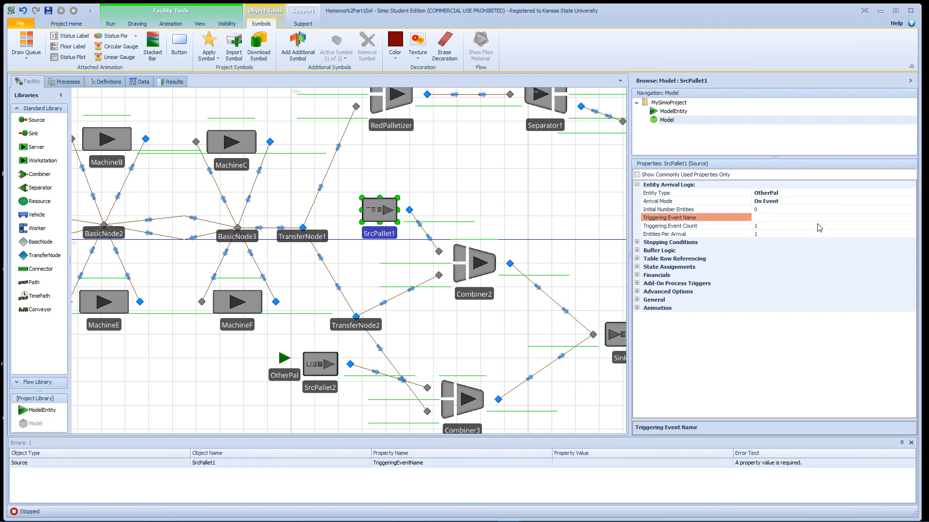
left_click(812, 217)
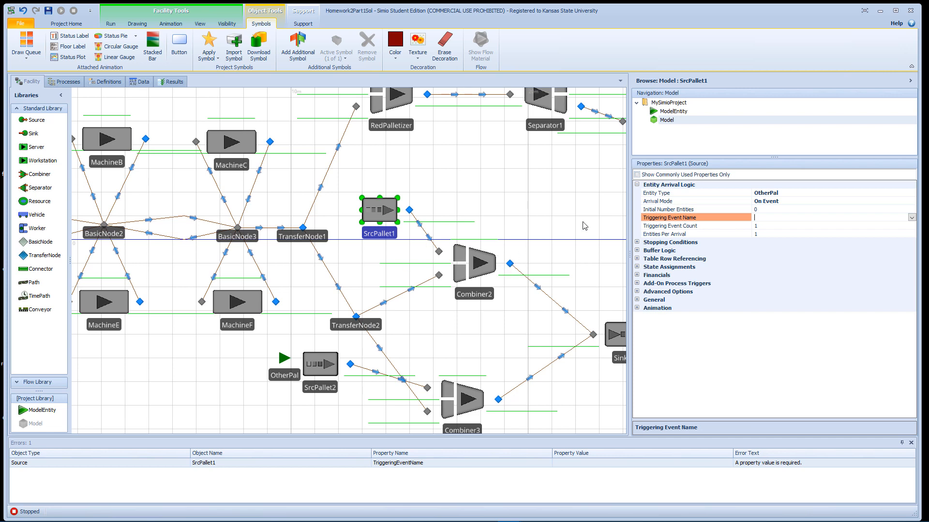
left_click(911, 218)
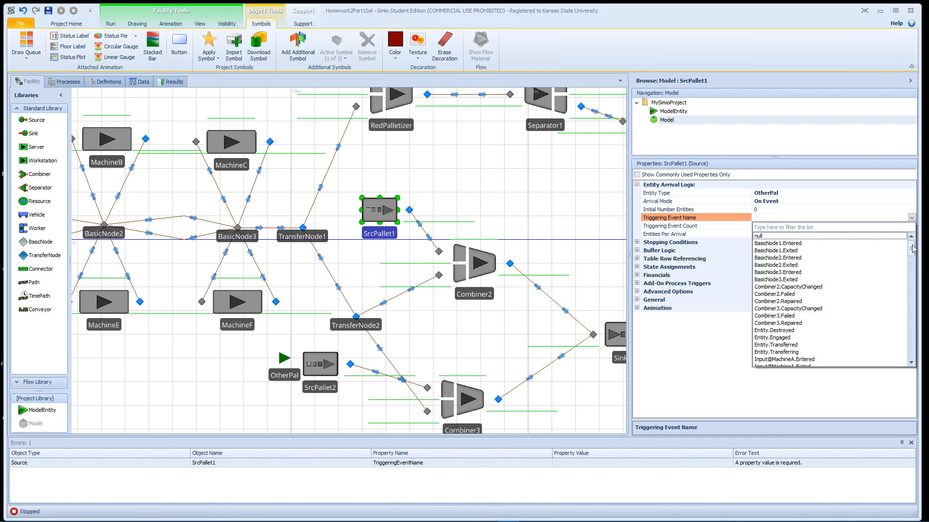
left_click_drag(912, 249, 912, 310)
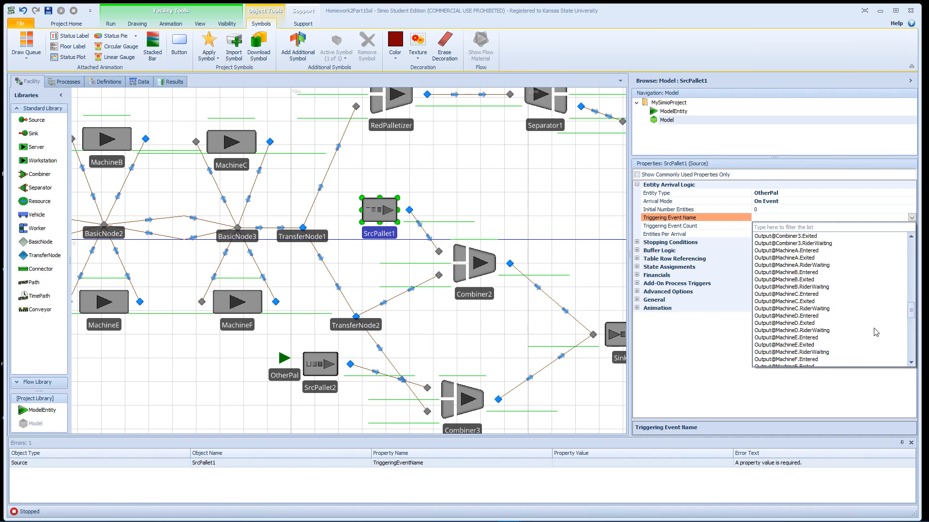
scroll(876, 327, "up", 10)
scroll(876, 326, "down", 10)
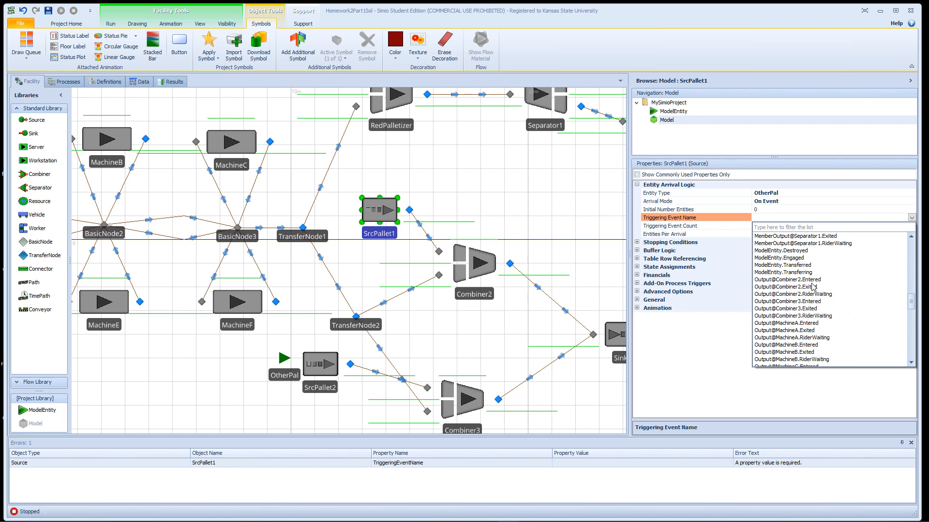
left_click(811, 281)
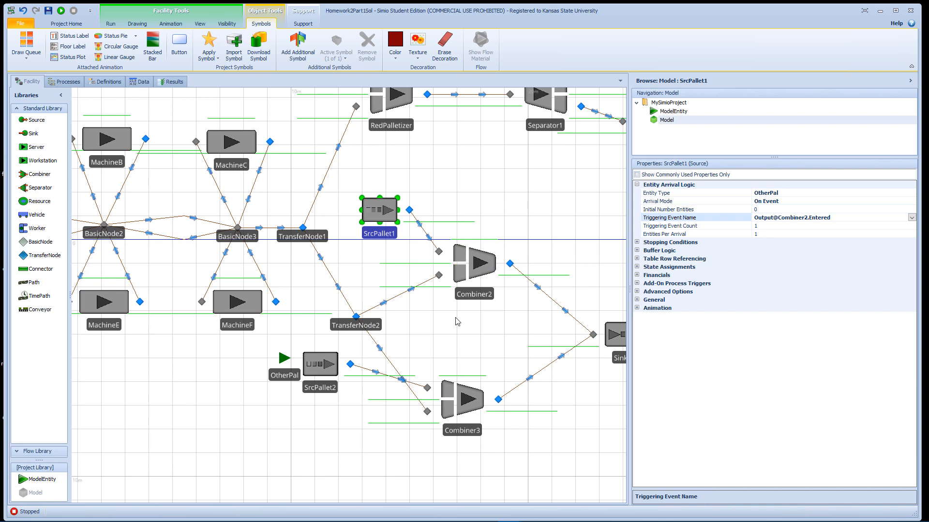
- Change the arrival mode of SrcPallet2 to On Event
left_click(467, 406)
left_click(323, 373)
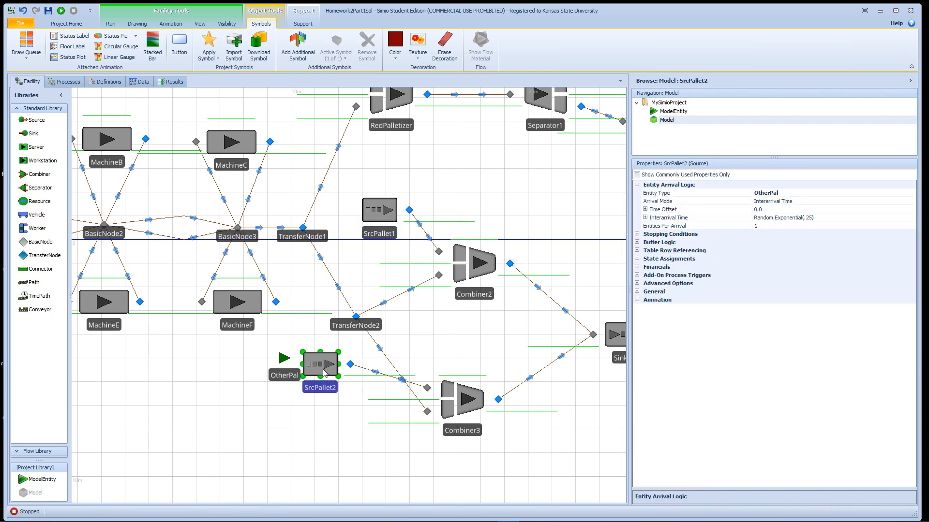
left_click(802, 202)
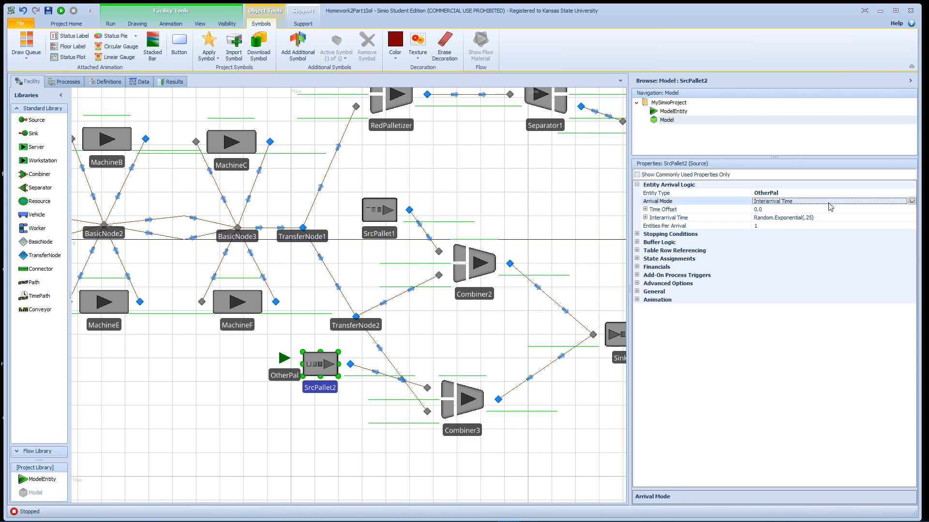
left_click(912, 200)
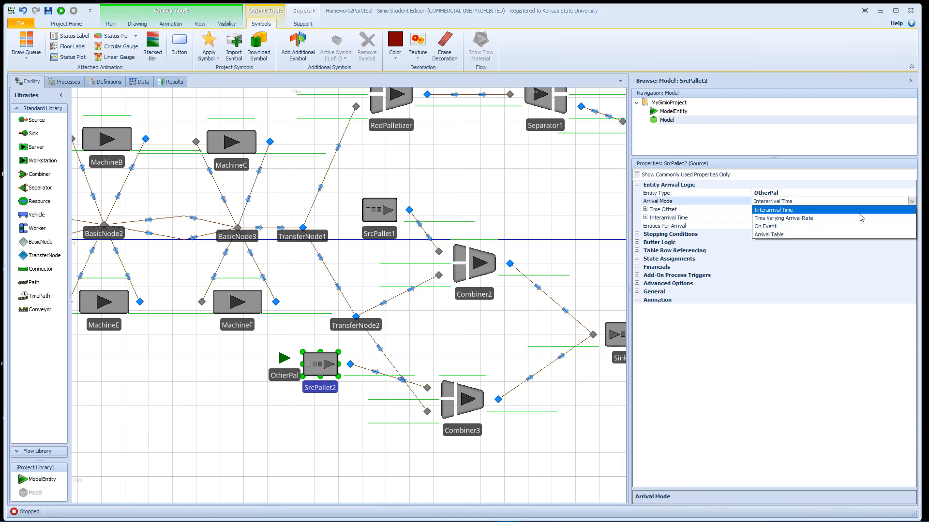
left_click(805, 226)
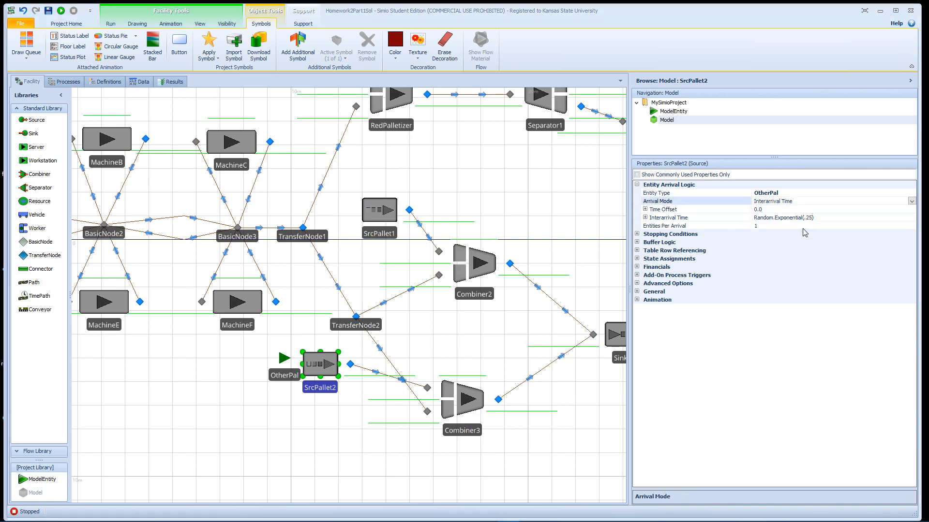
left_click(796, 218)
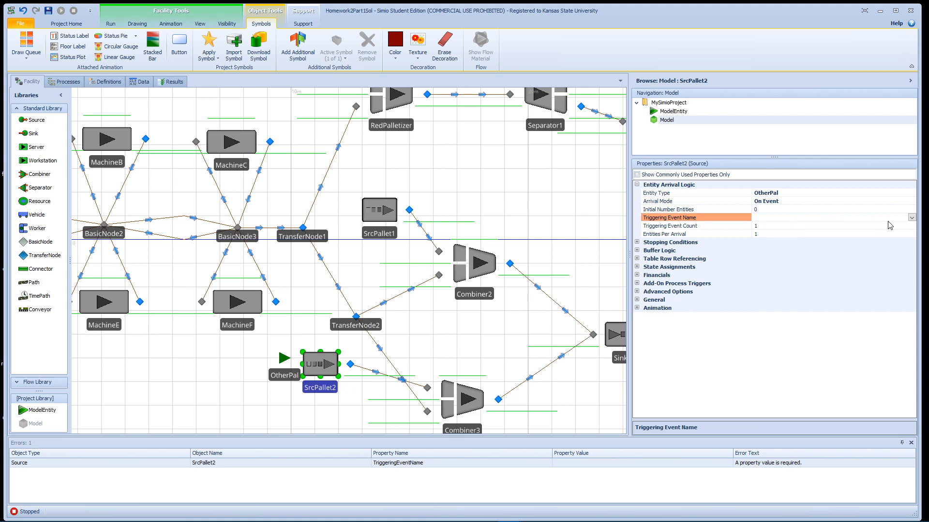
left_click(911, 217)
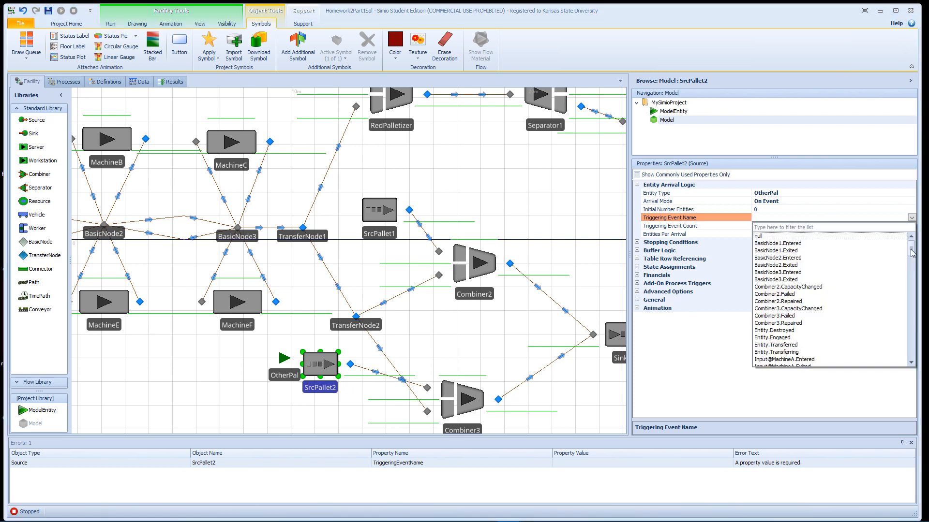
left_click_drag(911, 251, 914, 303)
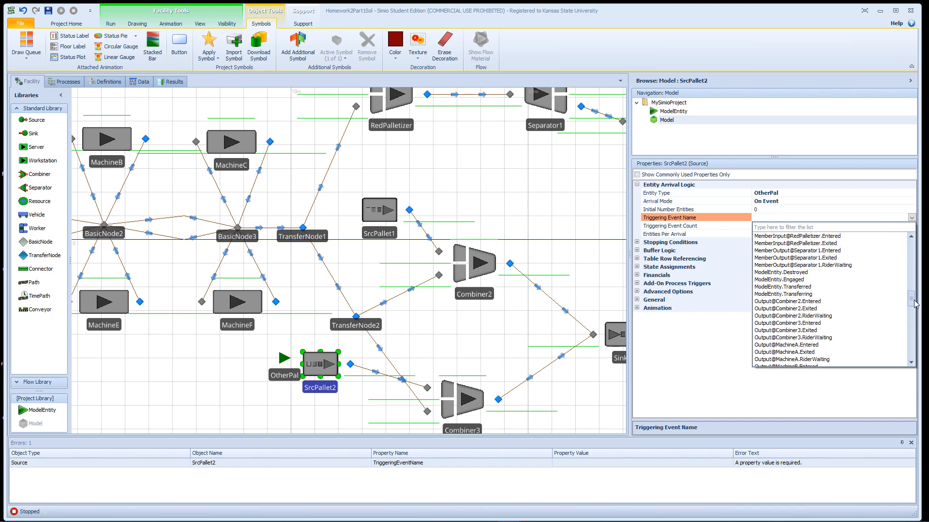
left_click(825, 322)
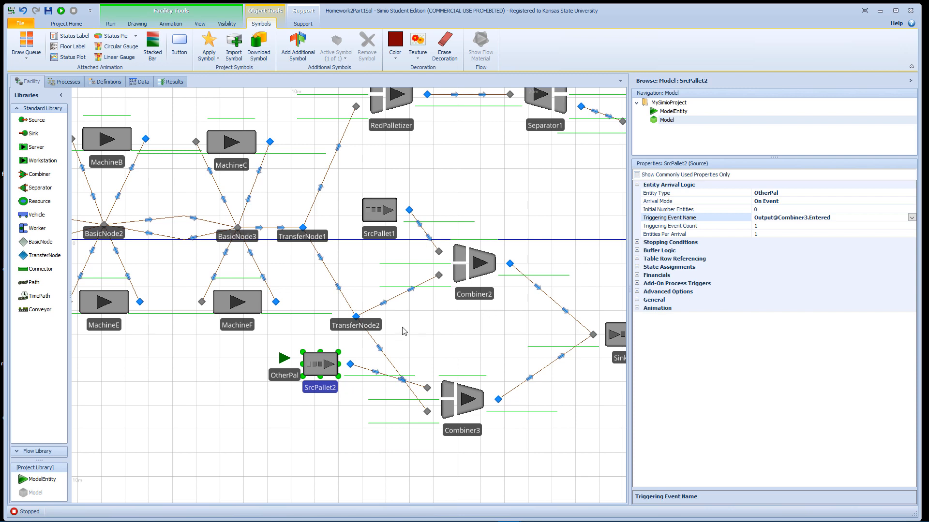
- Convert the connector between SrcPallet1 and Combiner2 to a TimePath
left_click(424, 231)
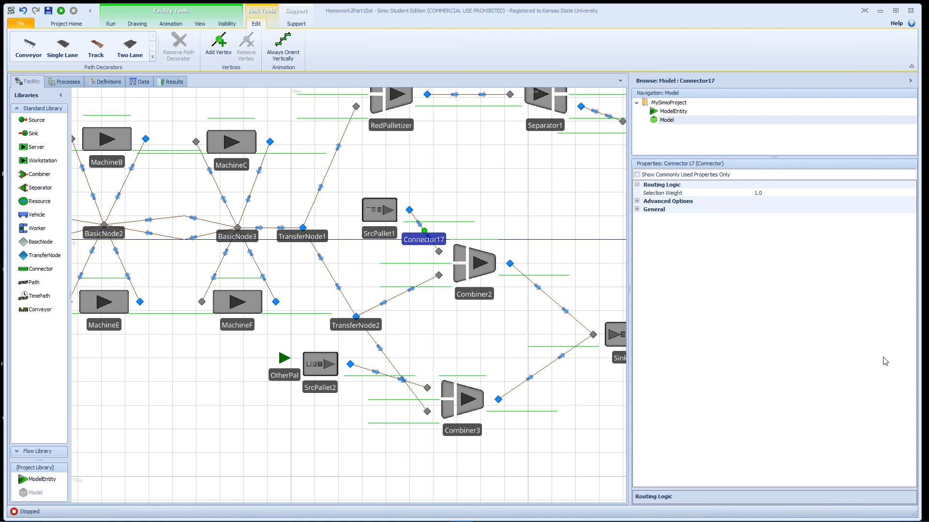
right_click(422, 231)
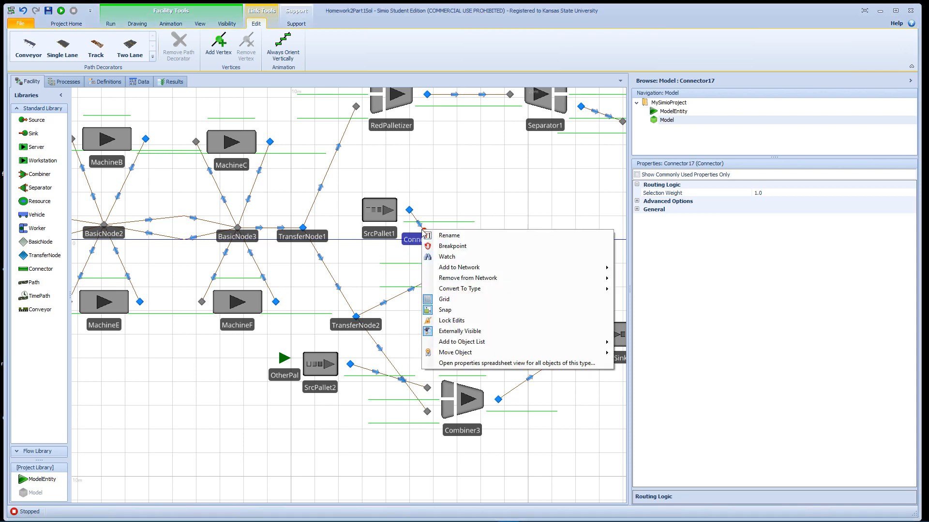
mouse_move(504, 276)
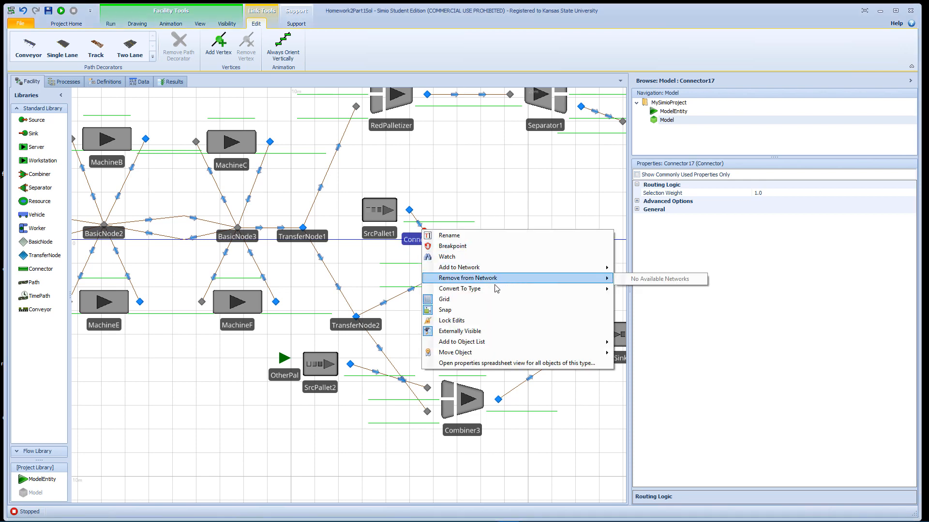
left_click(635, 300)
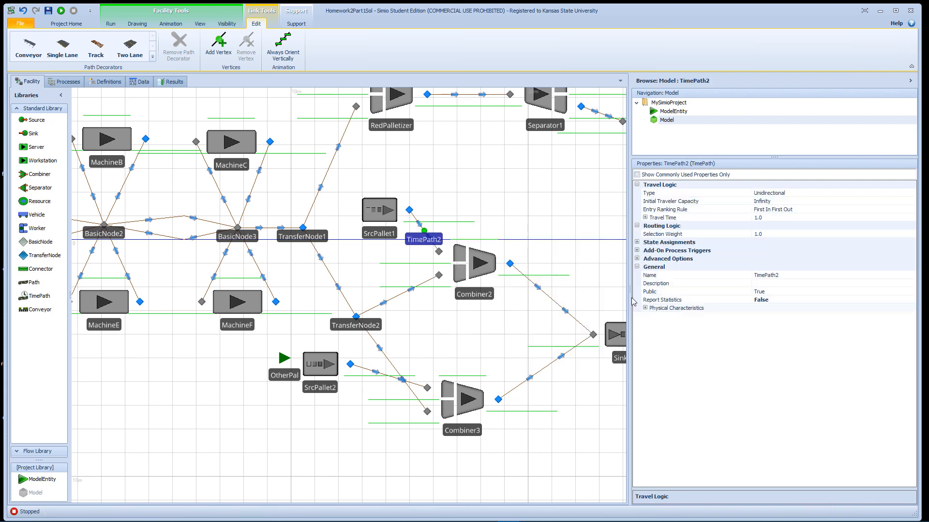
- Set the travel time of the TimePath from SrcPallet1 to Combiner2 to Random.Uniform(0,5)
left_click(780, 218)
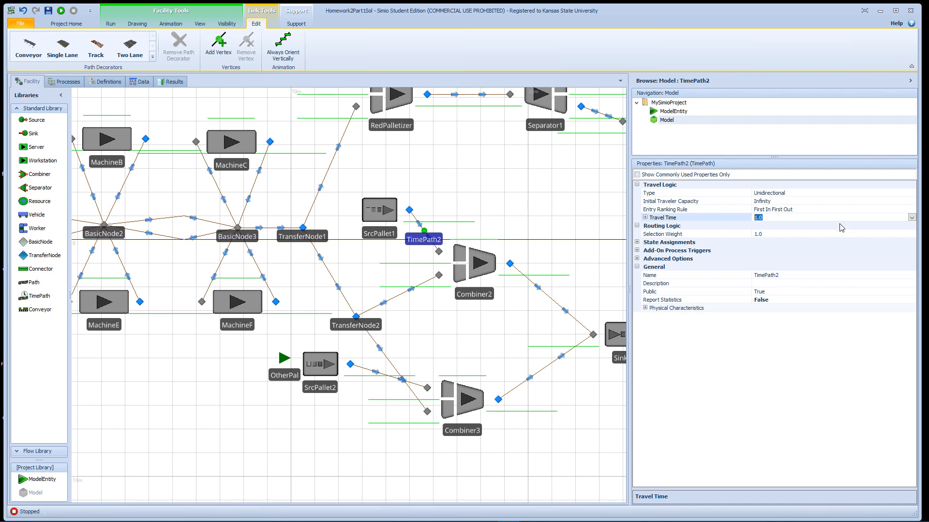
left_click(911, 218)
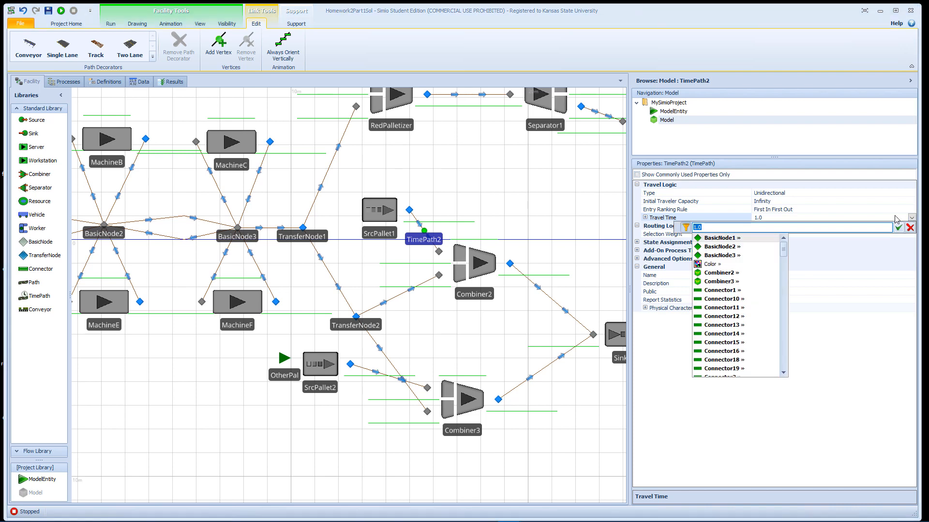
type("Random.")
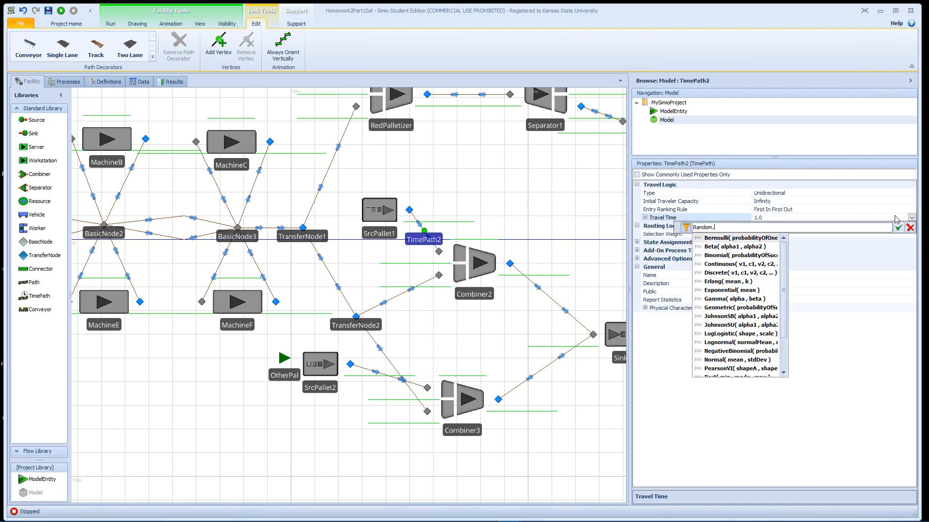
type("Un")
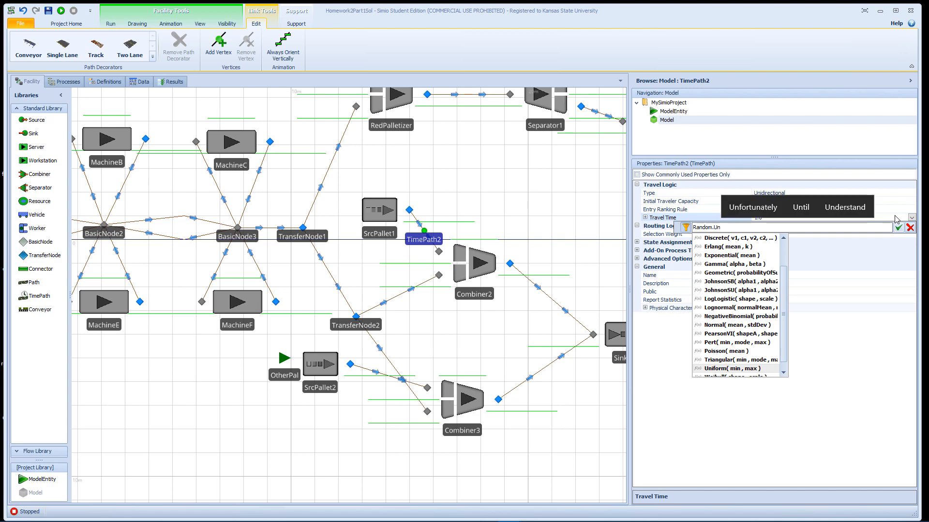
key("Return")
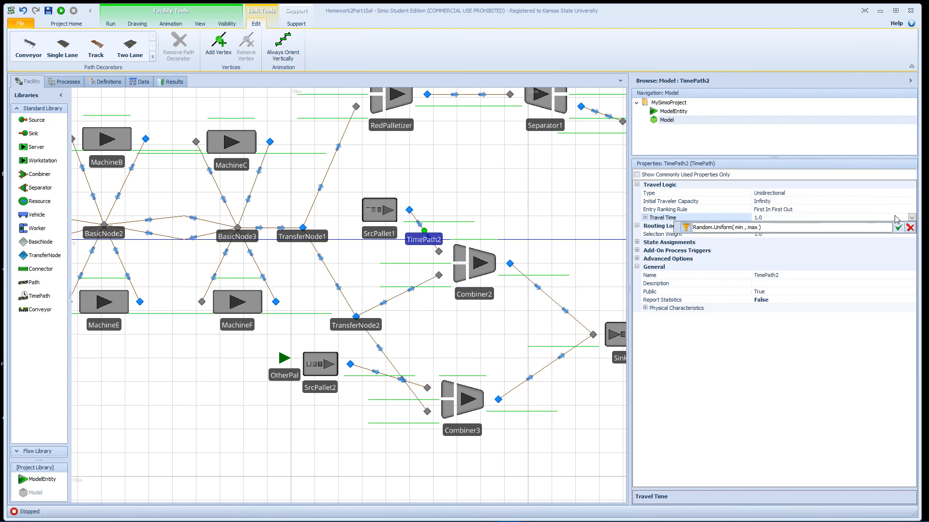
key("shift+Right")
key("shift+Right")
key("shift+Right")
key("shift+Right")
key("shift+Right")
key("shift+Right")
key("shift+Right")
key("shift+Right")
key("shift+Right")
type("0,5")
key("Return")
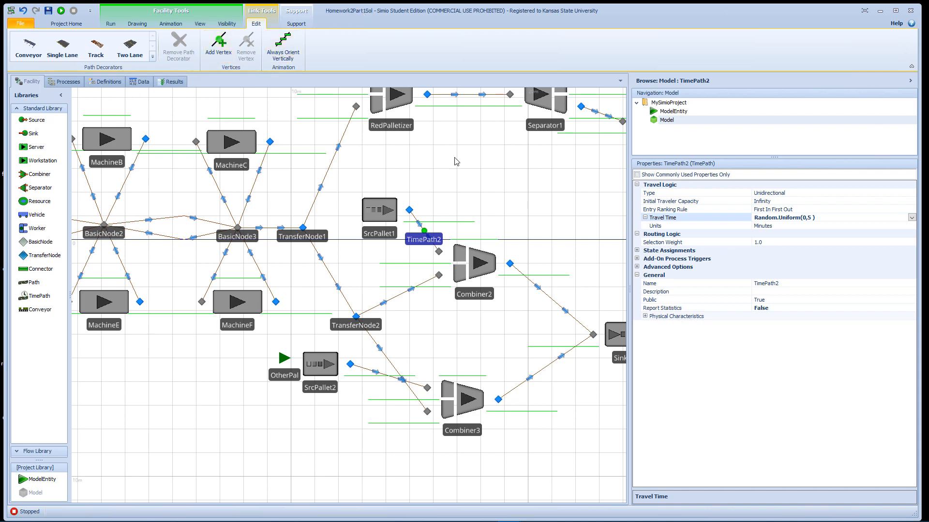
left_click_drag(456, 161, 453, 244)
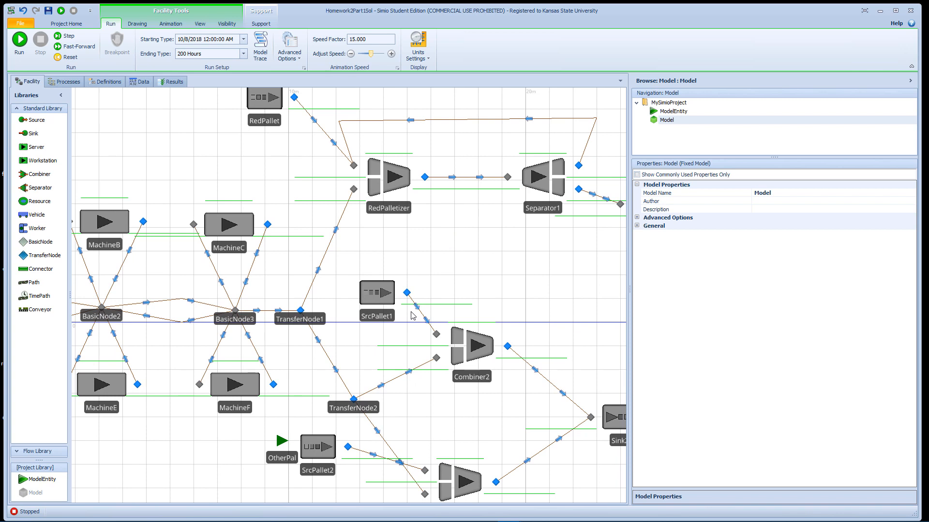
left_click_drag(448, 251, 427, 297)
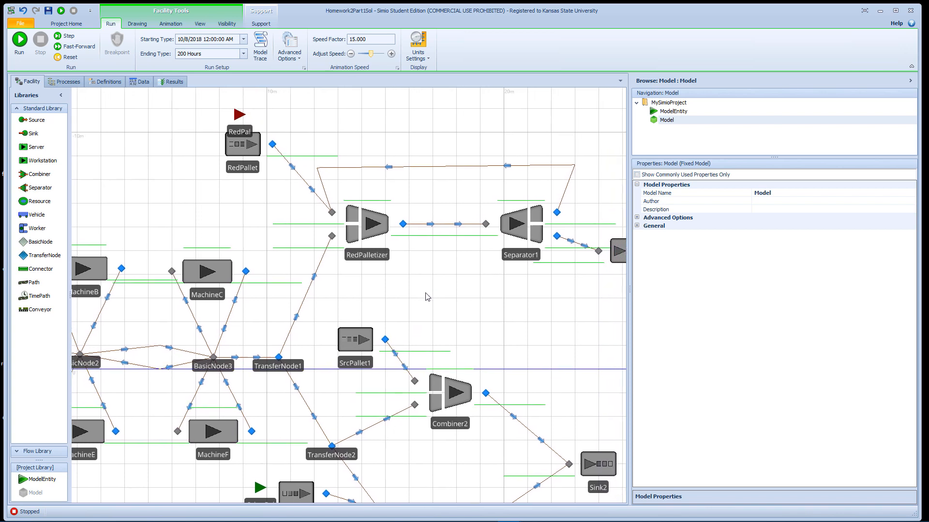